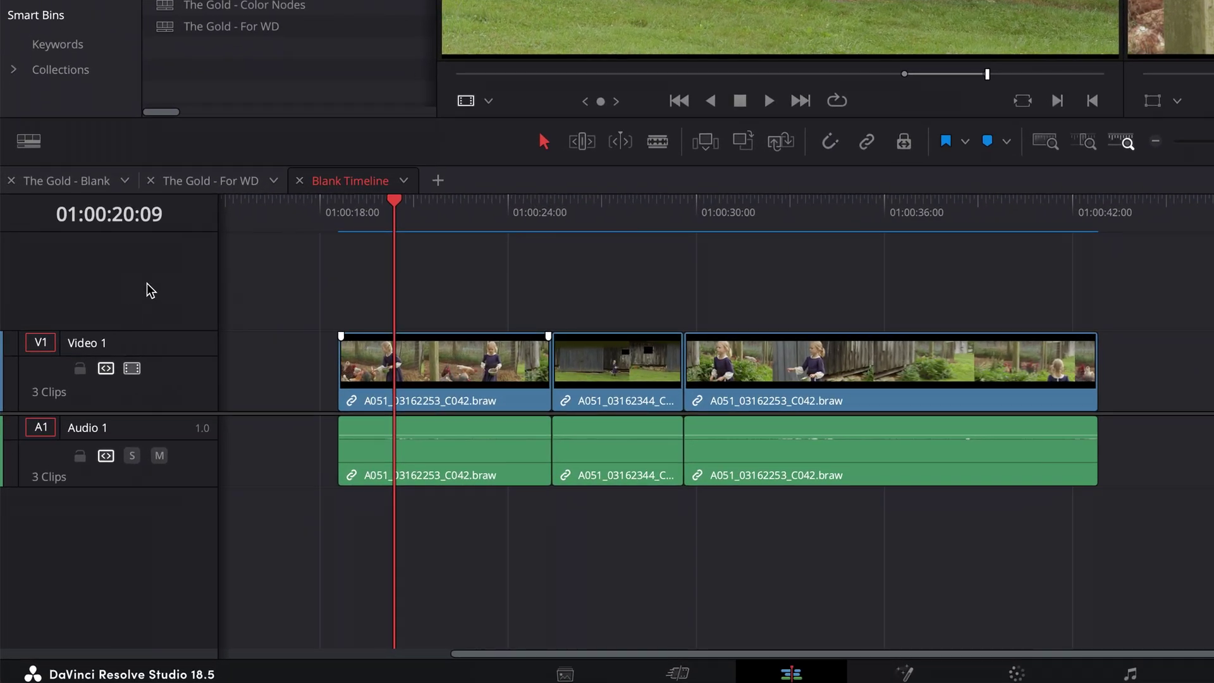
- Add a second video track, V2, above Video 1
{"action": "right_click", "coordinate": [142, 278]}
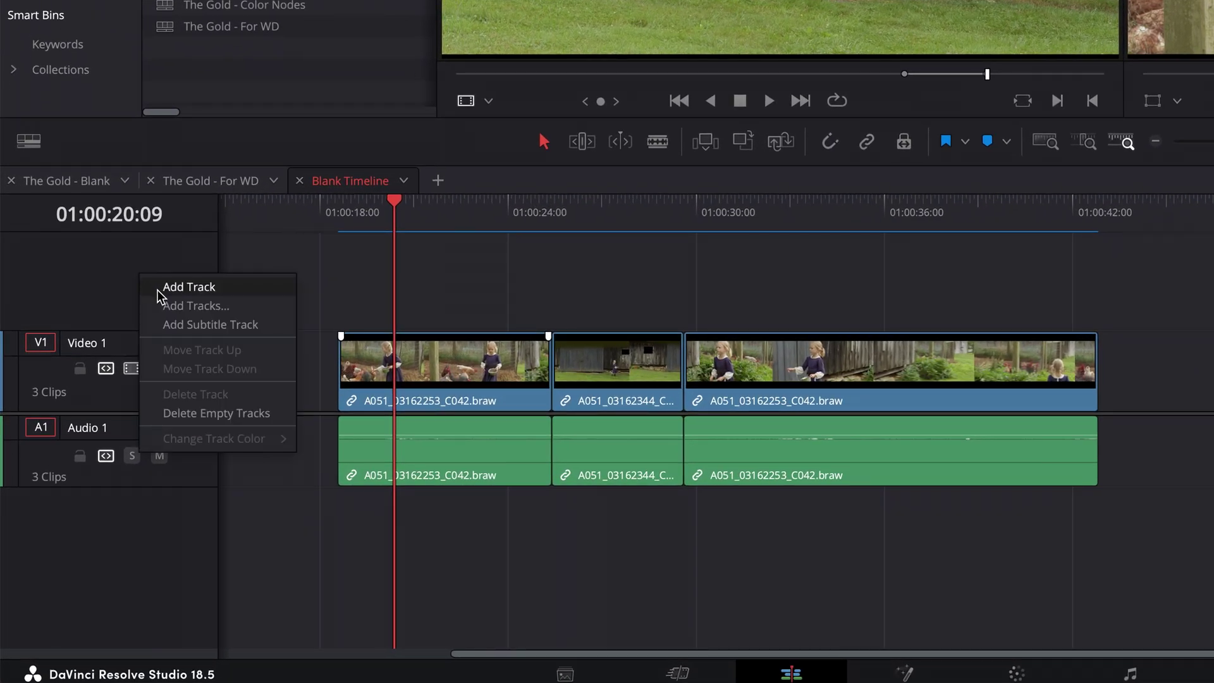
{"action": "left_click", "coordinate": [76, 273]}
{"action": "right_click", "coordinate": [92, 268]}
{"action": "left_click", "coordinate": [127, 280]}
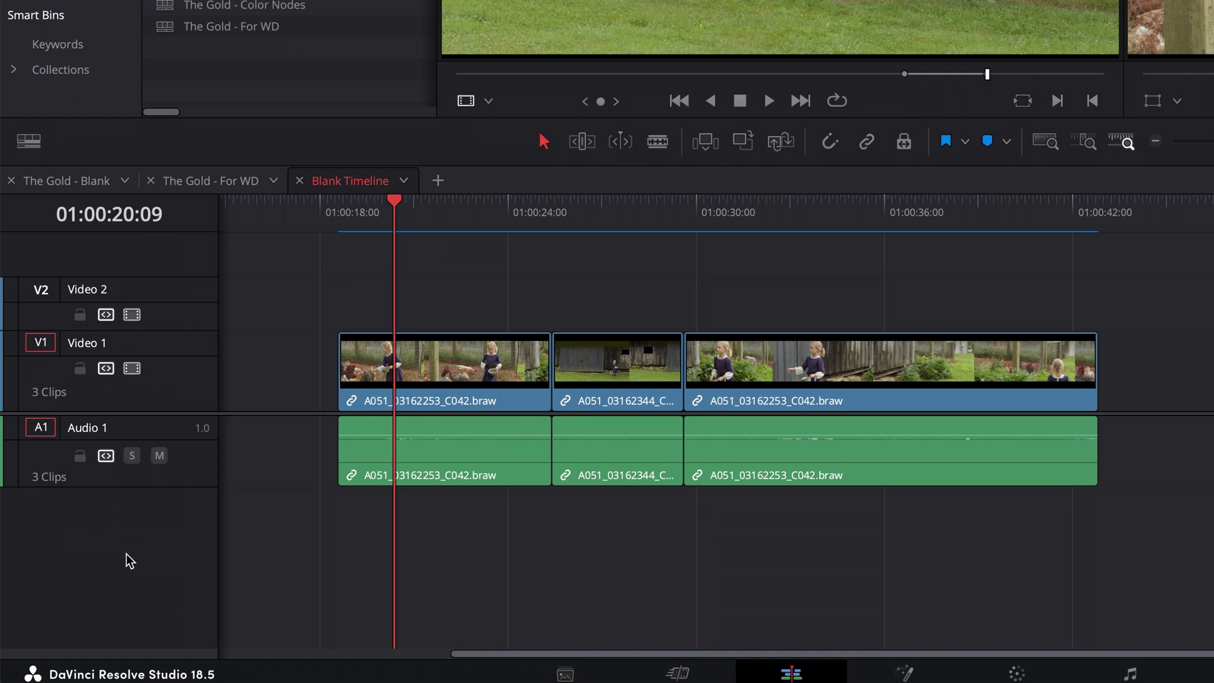
- Add a new mono audio track, A2, to the Blank Timeline
{"action": "right_click", "coordinate": [120, 521]}
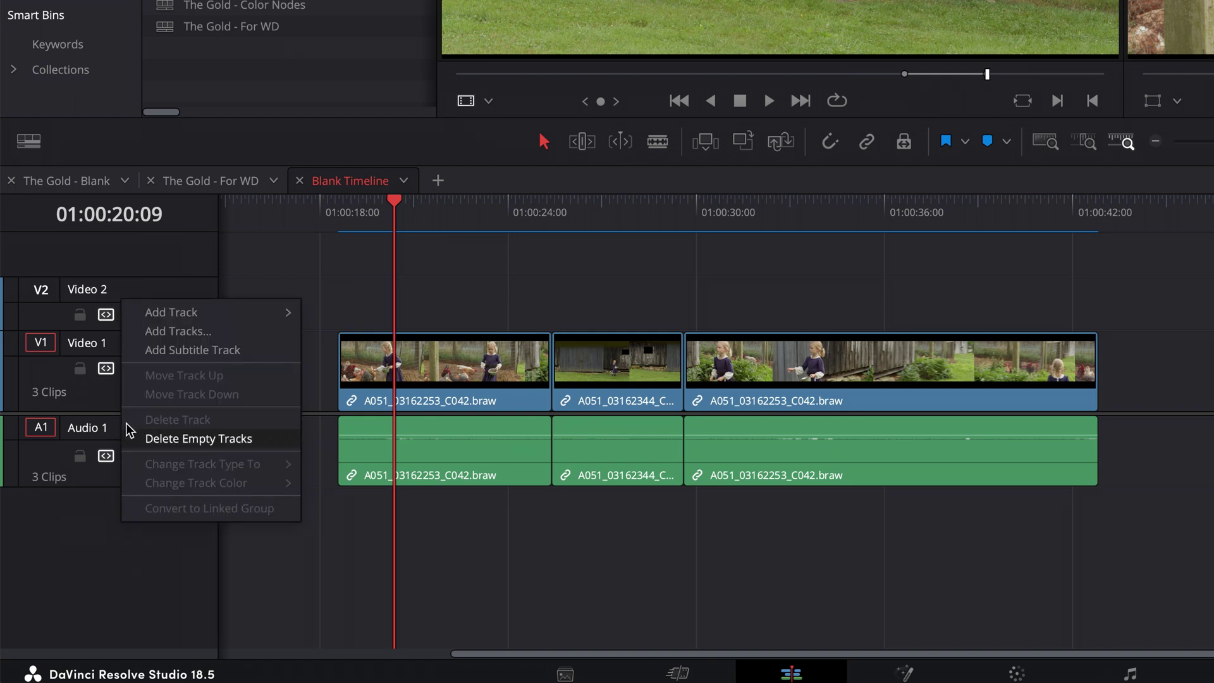
{"action": "mouse_move", "coordinate": [170, 316]}
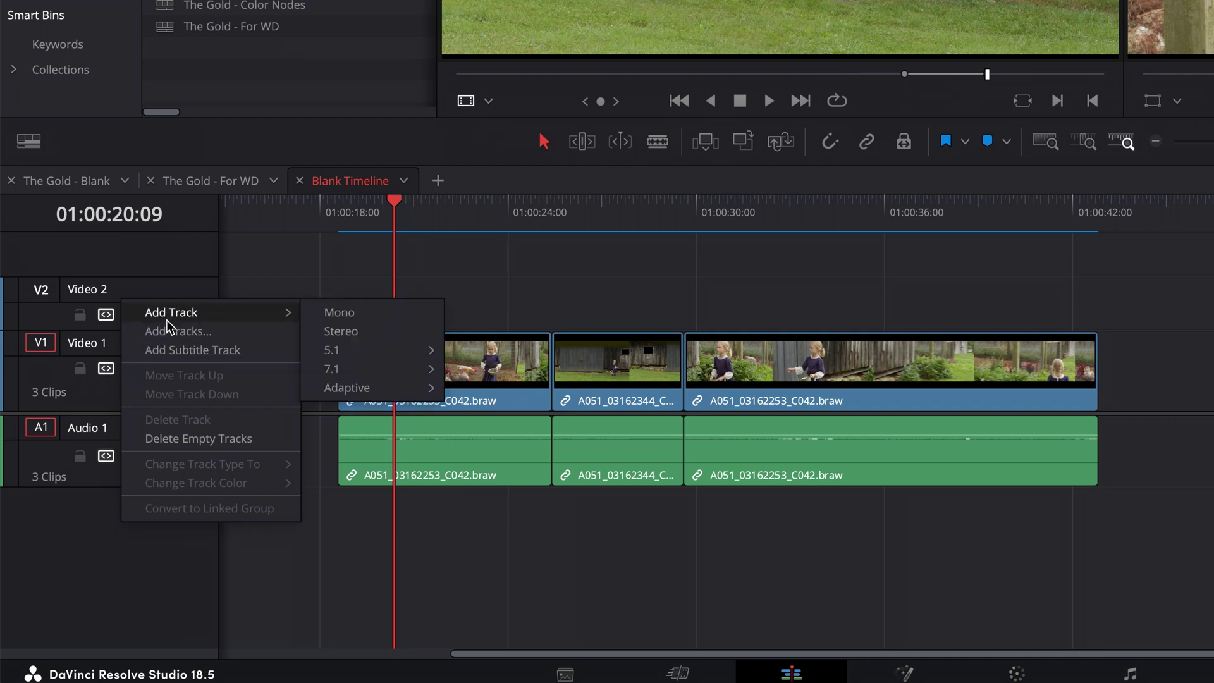
{"action": "left_click", "coordinate": [339, 312]}
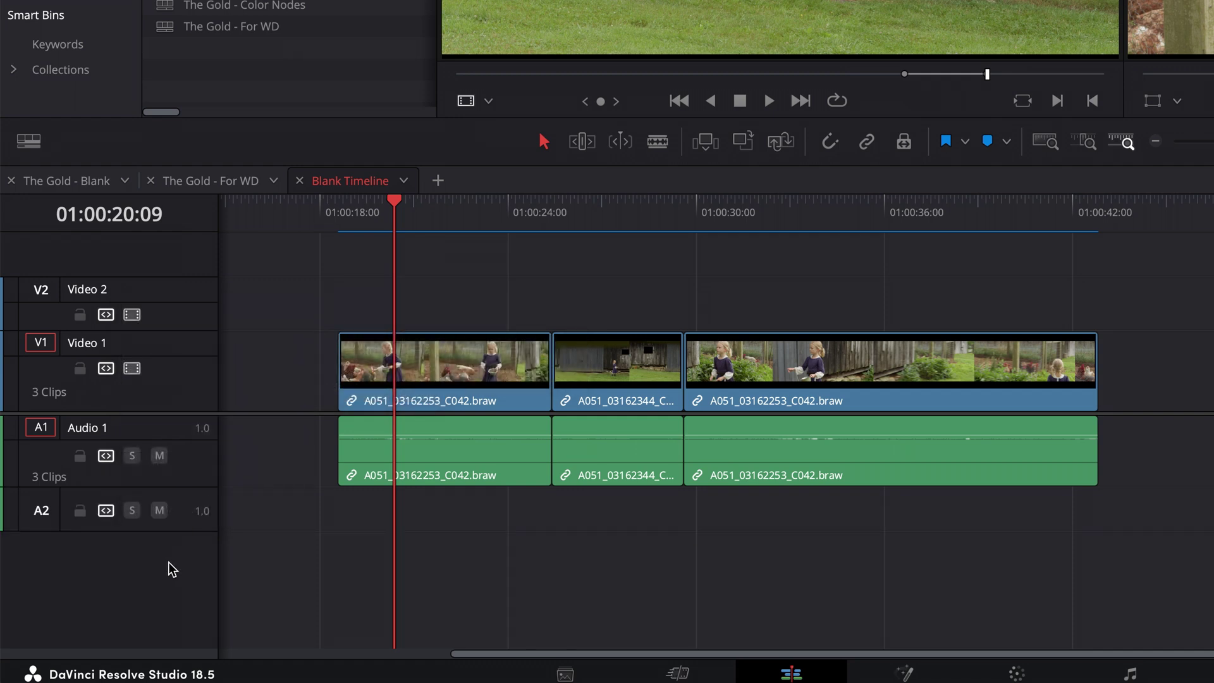
- Change audio track A2 from mono to stereo
{"action": "right_click", "coordinate": [184, 512]}
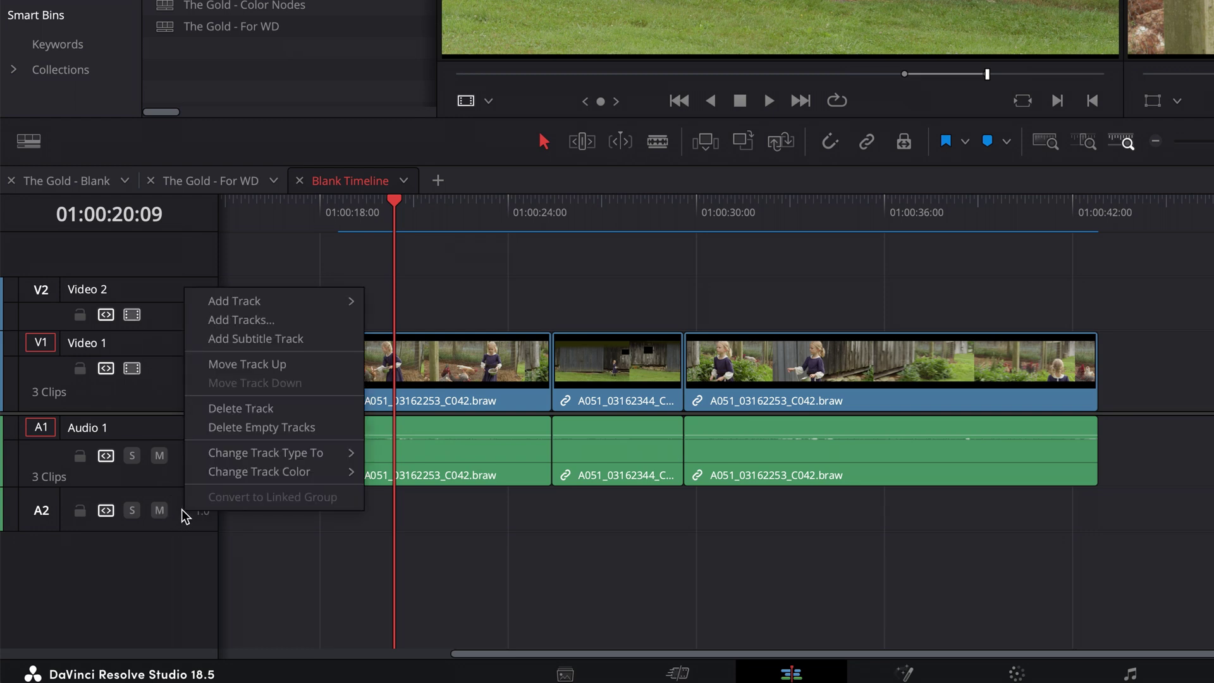
{"action": "left_click", "coordinate": [181, 513]}
{"action": "right_click", "coordinate": [202, 511]}
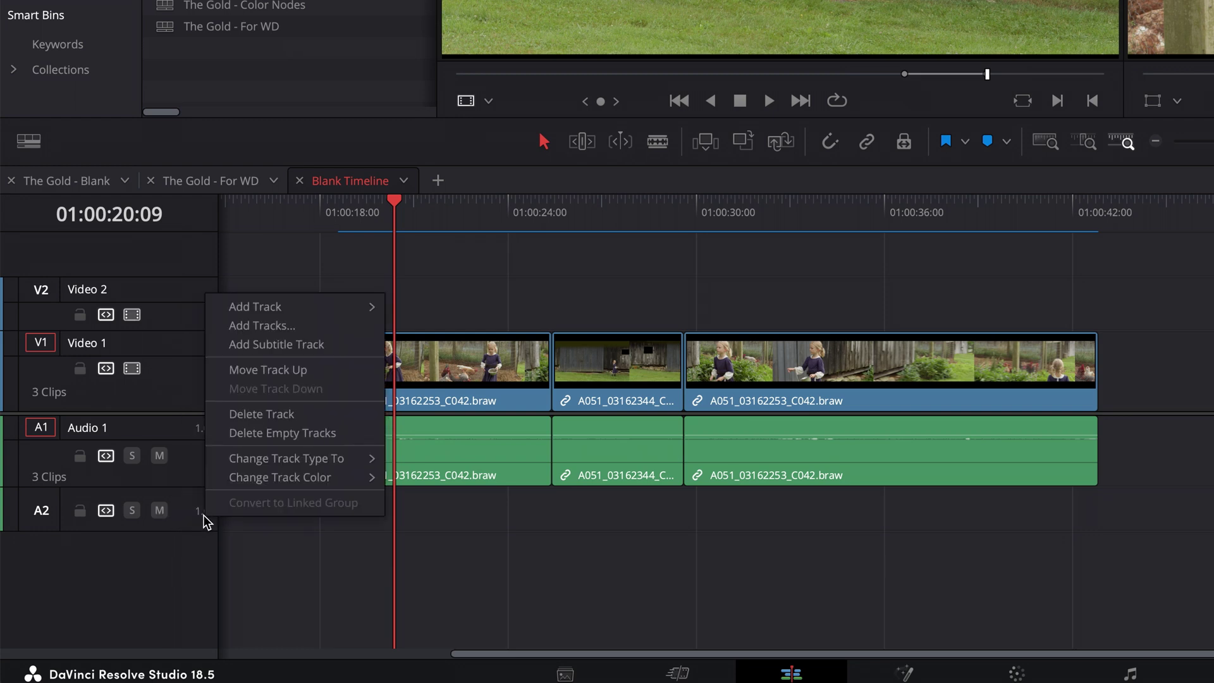
{"action": "mouse_move", "coordinate": [280, 456]}
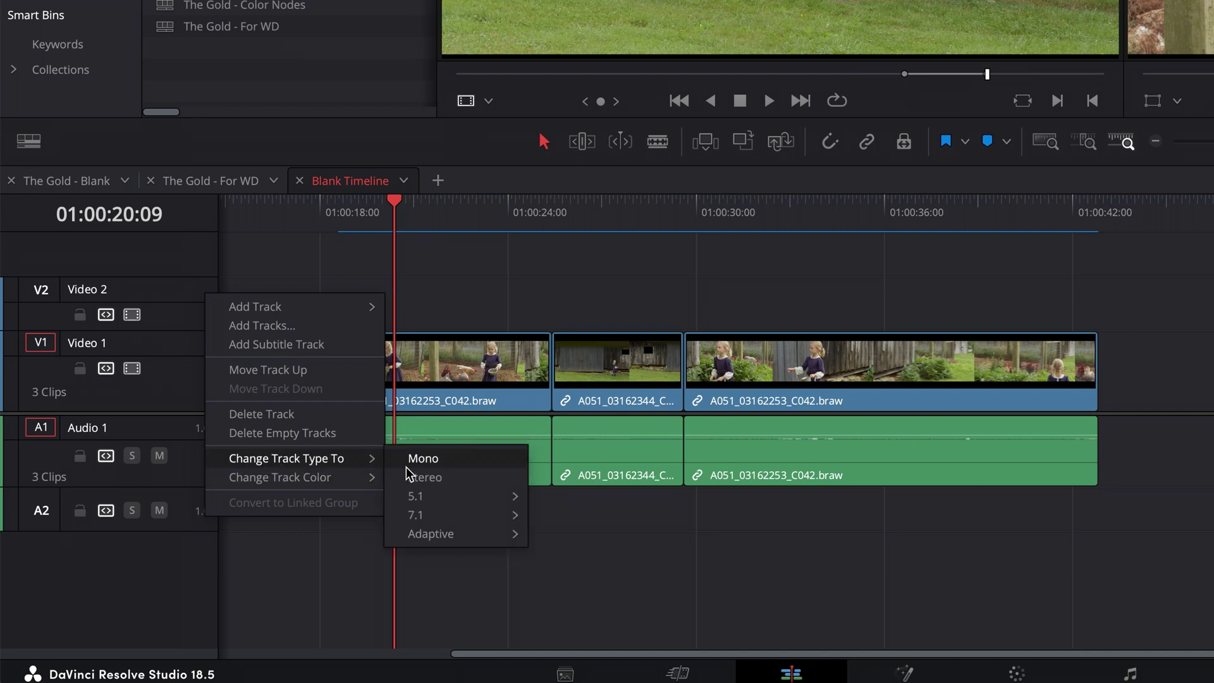
{"action": "left_click", "coordinate": [423, 479]}
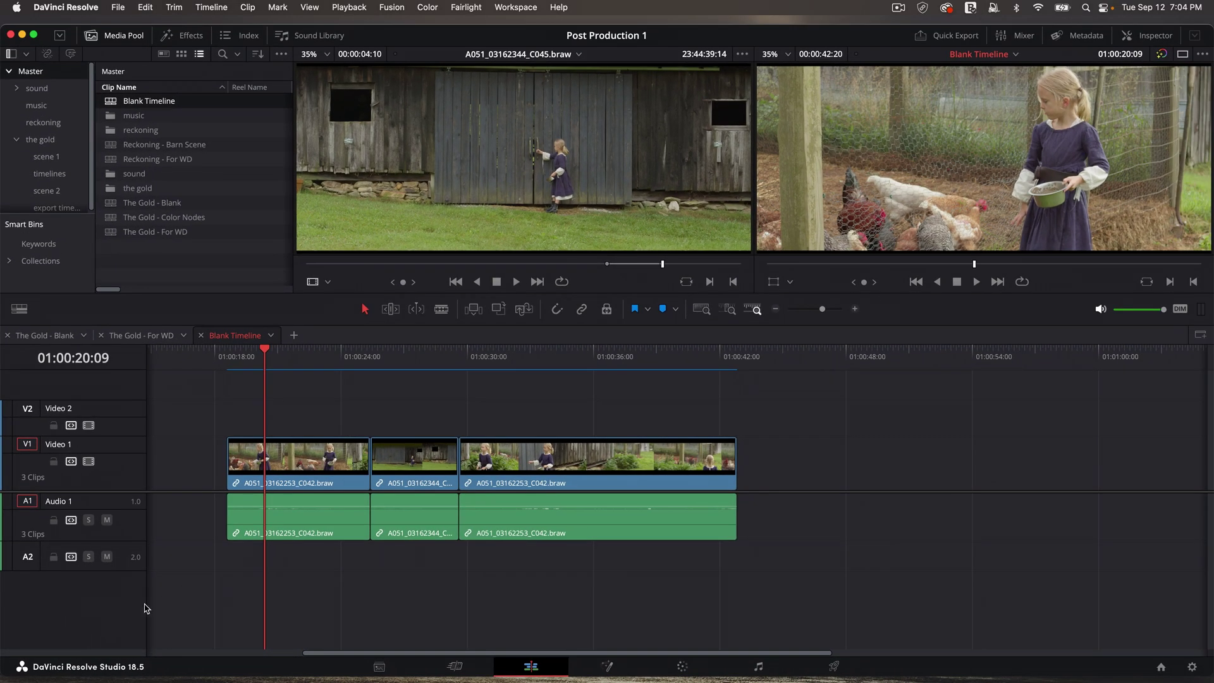
- Change the Dual Screen setting in the Workspace menu
{"action": "left_click", "coordinate": [508, 11]}
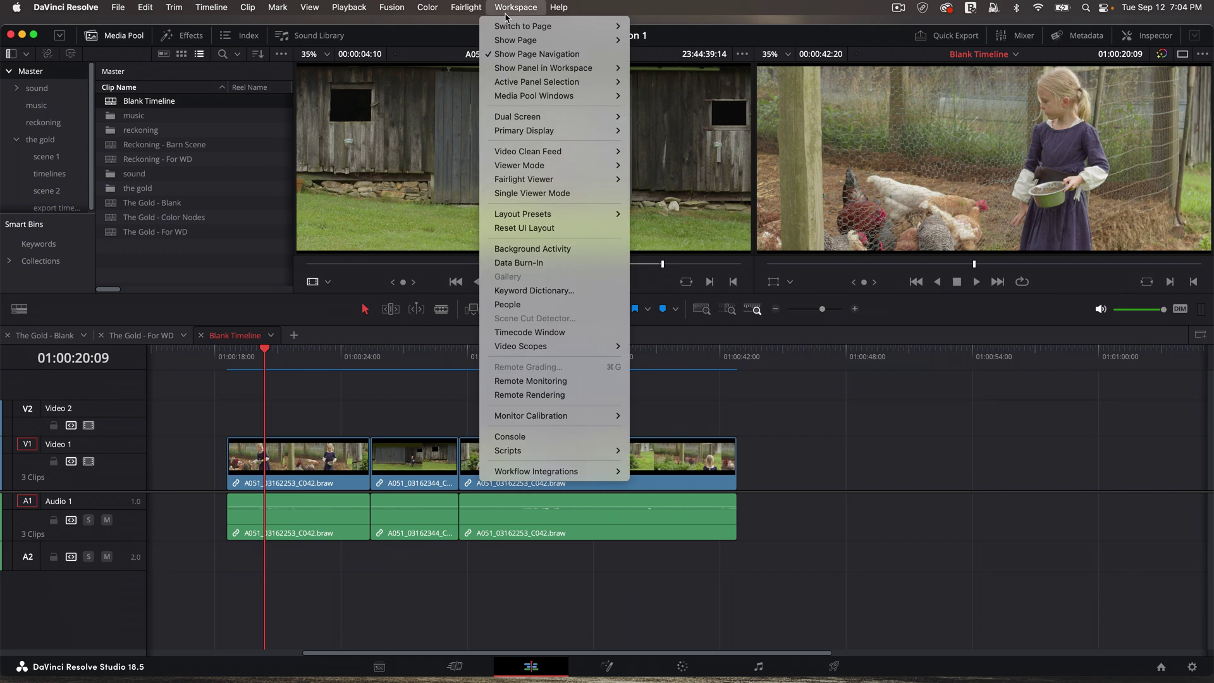
{"action": "mouse_move", "coordinate": [523, 118]}
{"action": "left_click", "coordinate": [374, 409]}
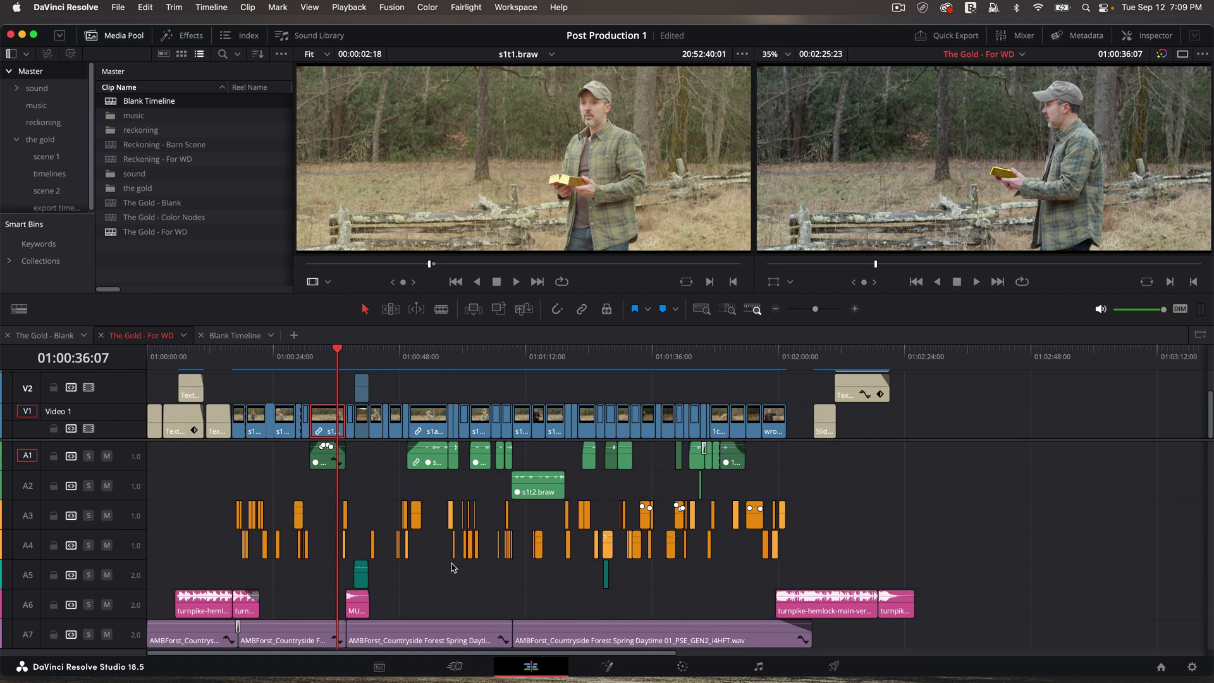
- Check the Fairlight page with Shift+7, return to Edit with Shift+4, and step forward one frame
{"action": "key", "text": "shift+7"}
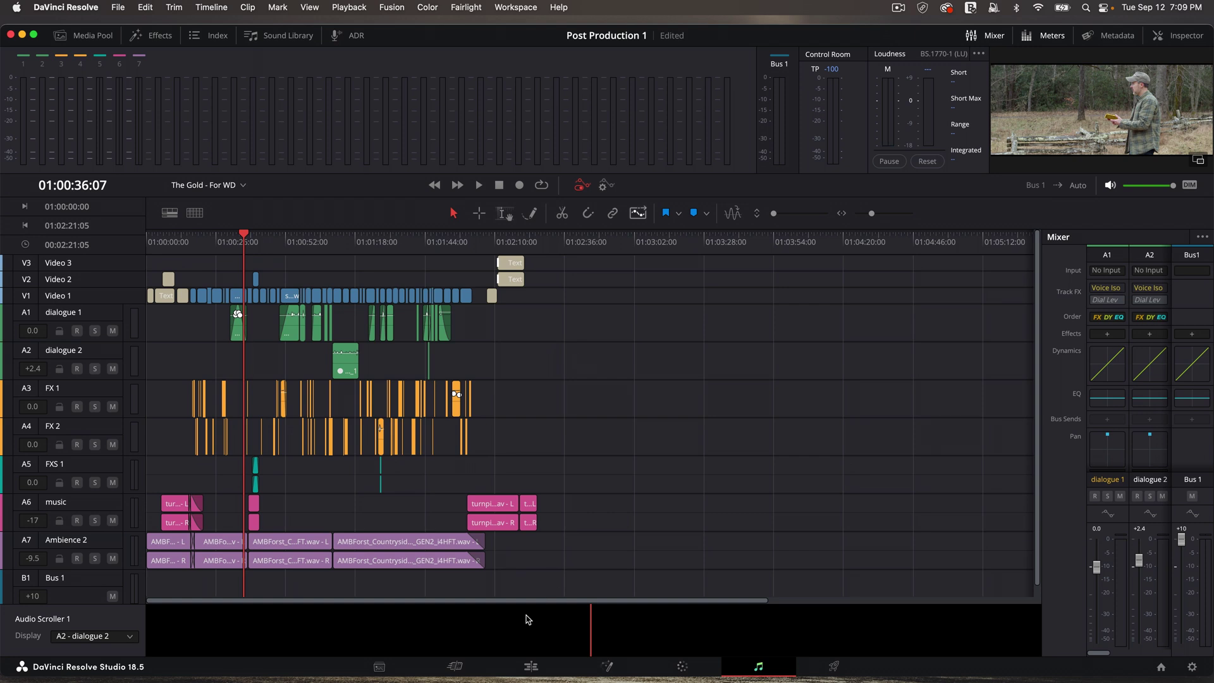
{"action": "key", "text": "shift+4"}
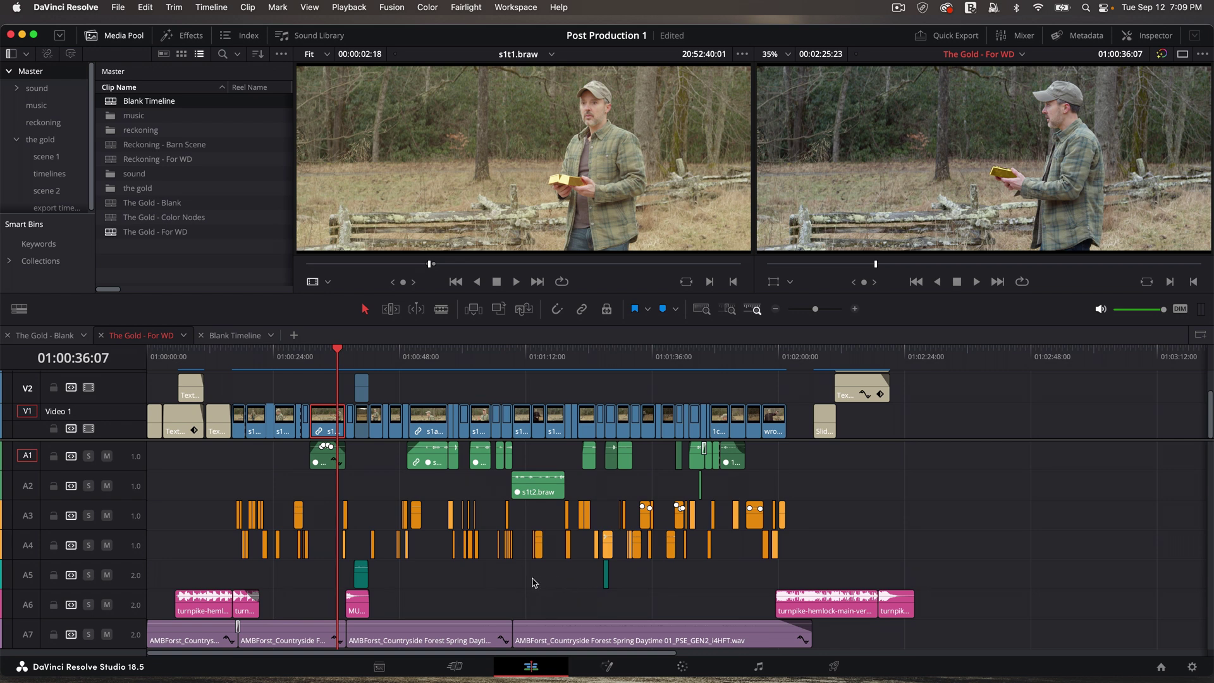
{"action": "key", "text": "Right"}
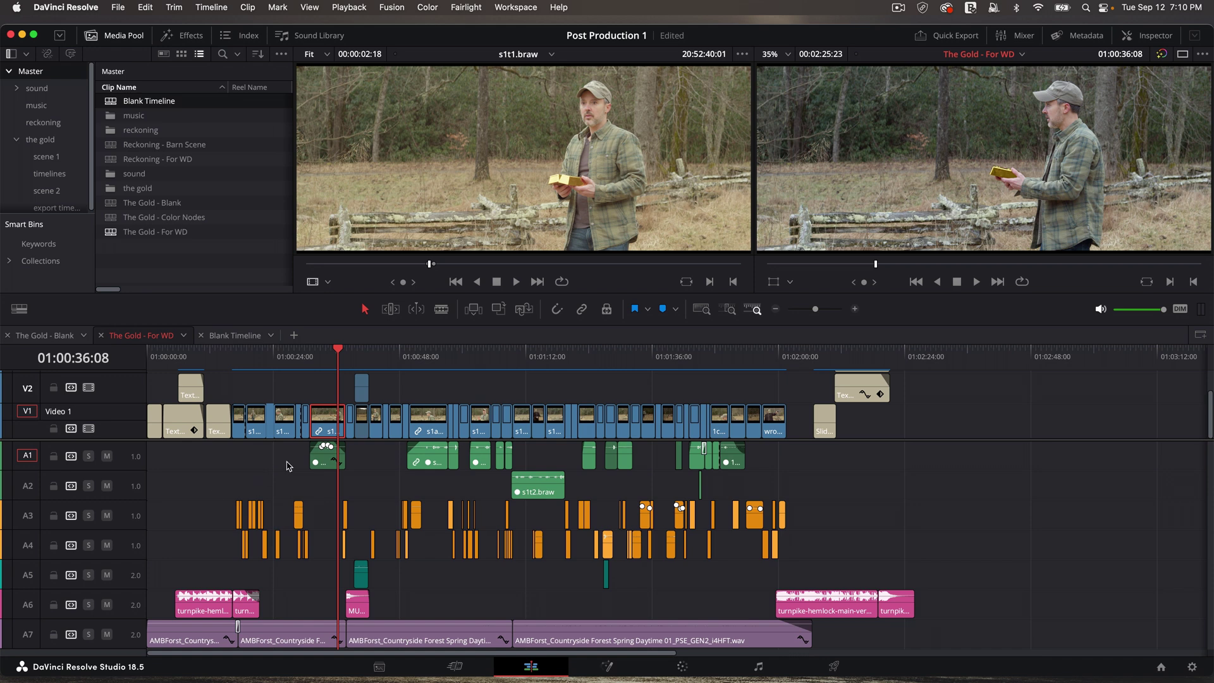
{"action": "right_click", "coordinate": [123, 466]}
{"action": "mouse_move", "coordinate": [151, 589]}
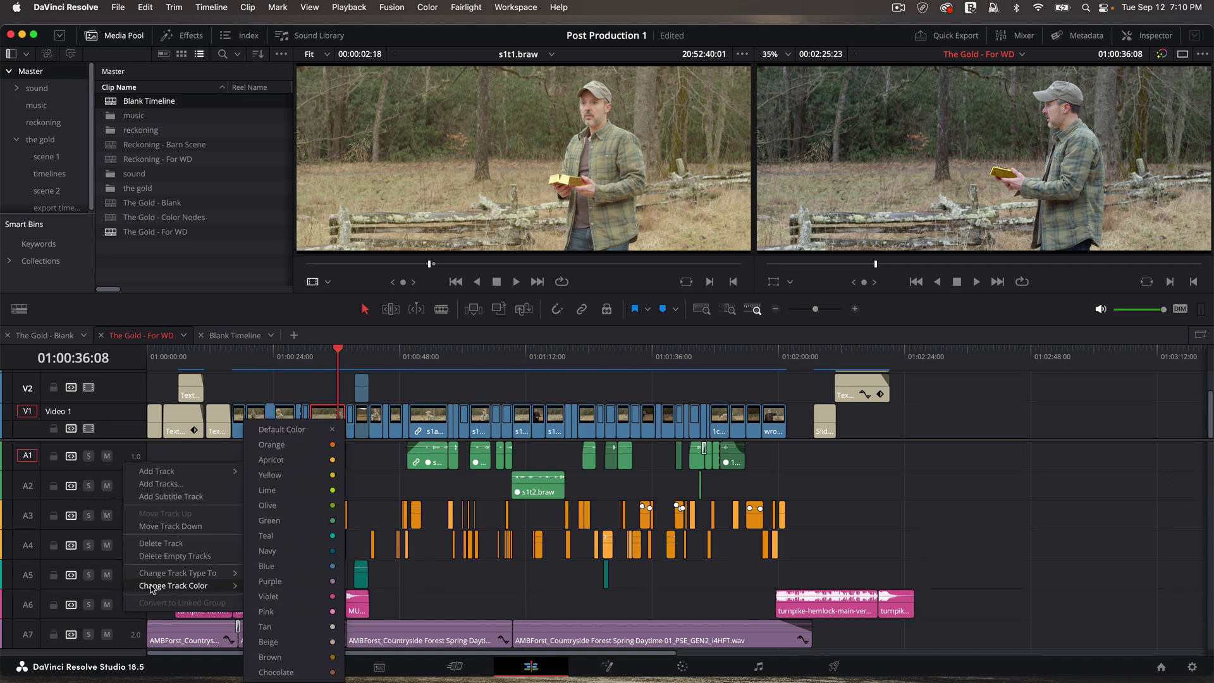
{"action": "left_click", "coordinate": [437, 594]}
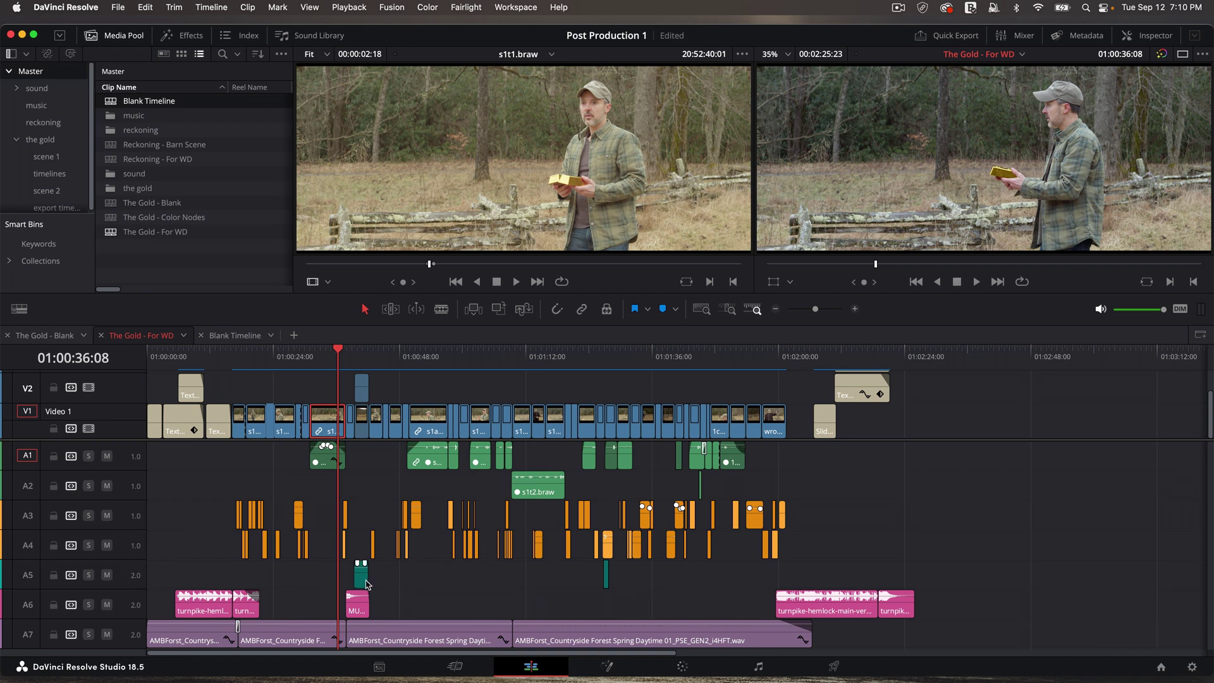
{"action": "left_click", "coordinate": [347, 356]}
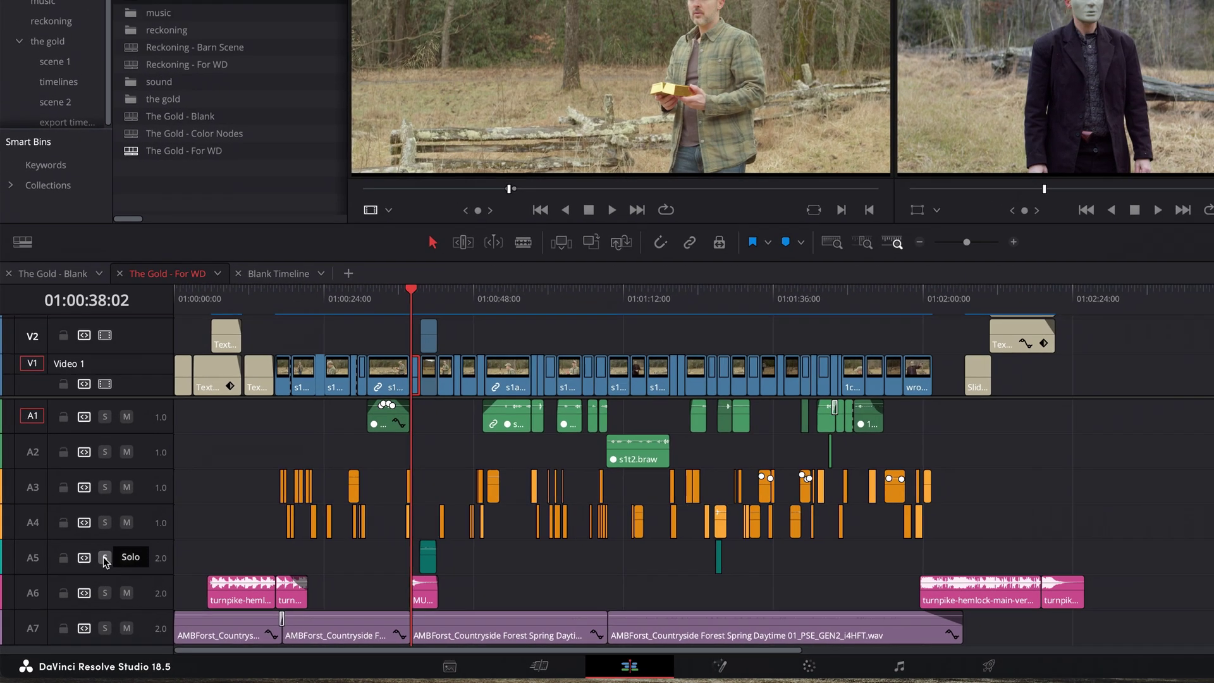
{"action": "left_click", "coordinate": [105, 558]}
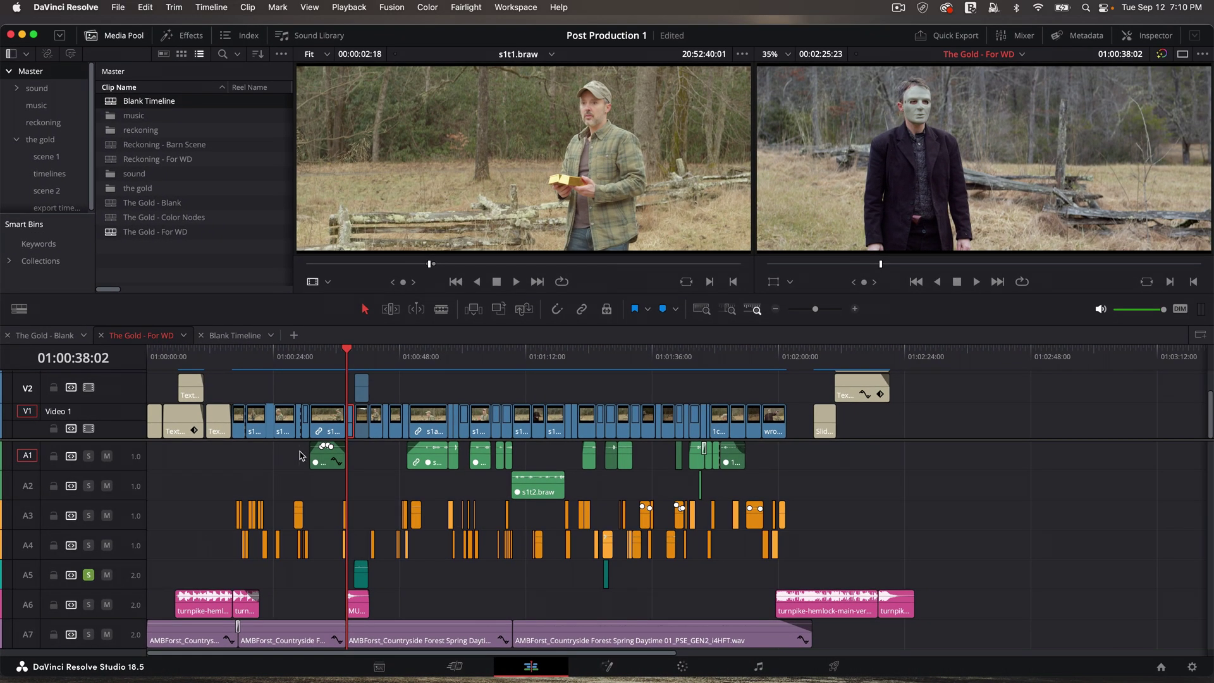
{"action": "left_click", "coordinate": [420, 292]}
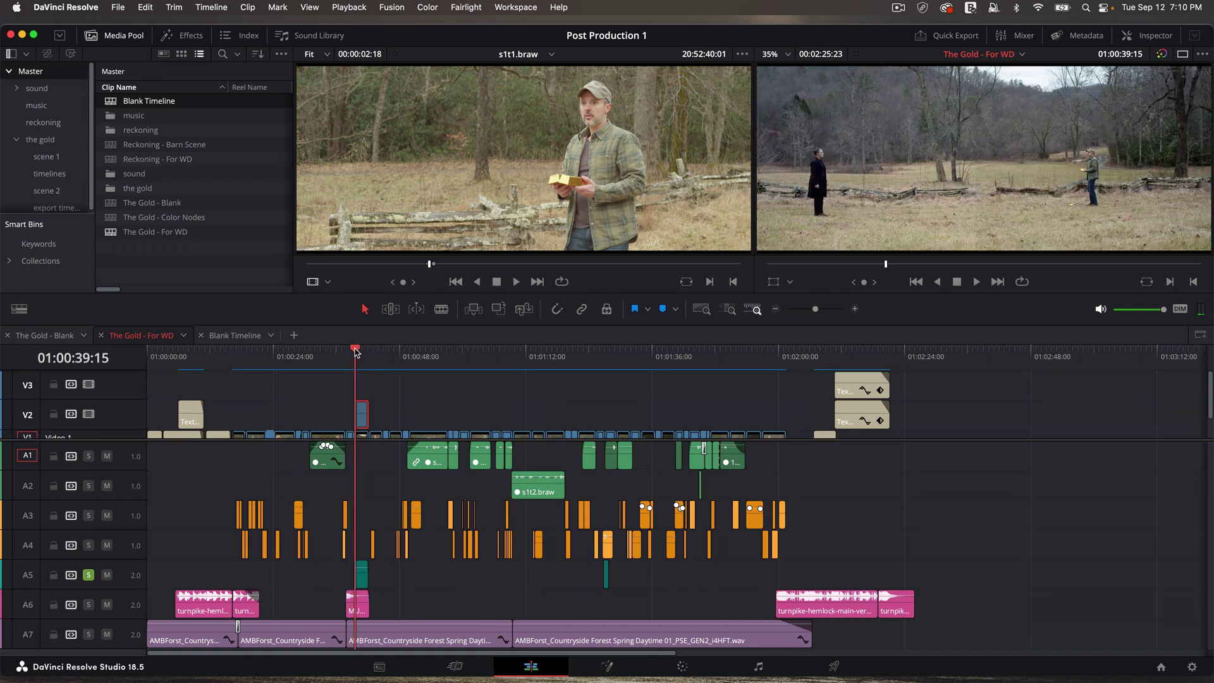
{"action": "key", "text": "super+equal"}
{"action": "left_click_drag", "start_coordinate": [680, 351], "coordinate": [655, 353]}
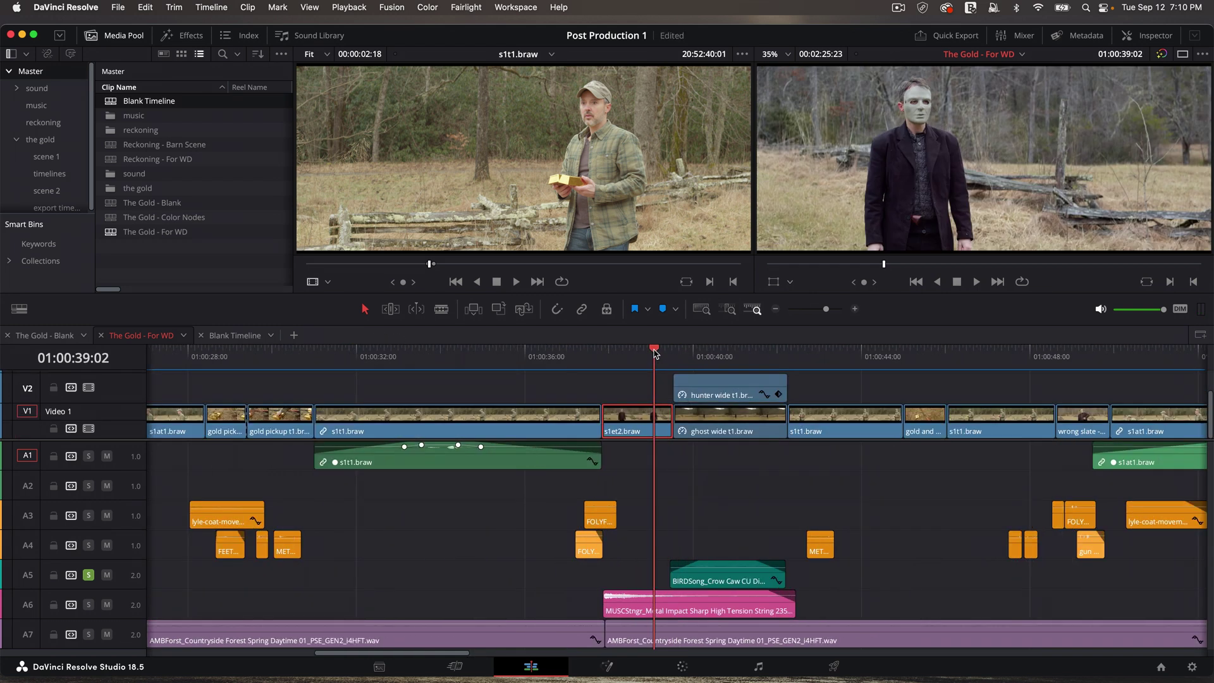
{"action": "key", "text": "space"}
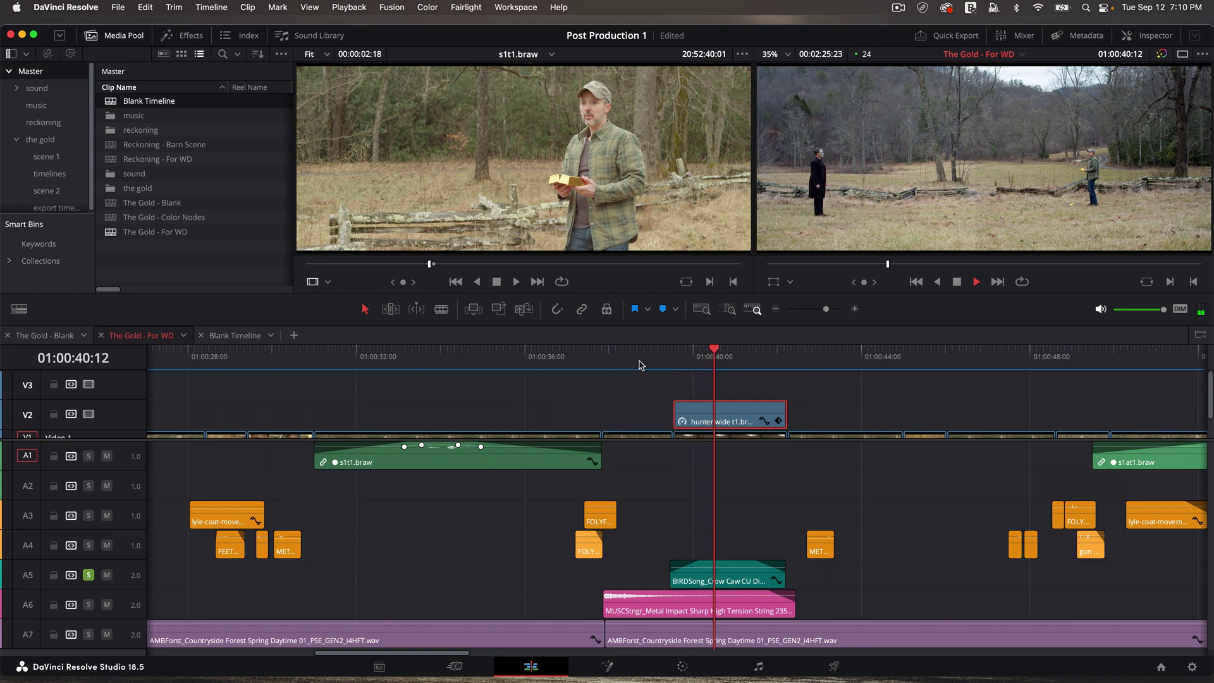
{"action": "key", "text": "space"}
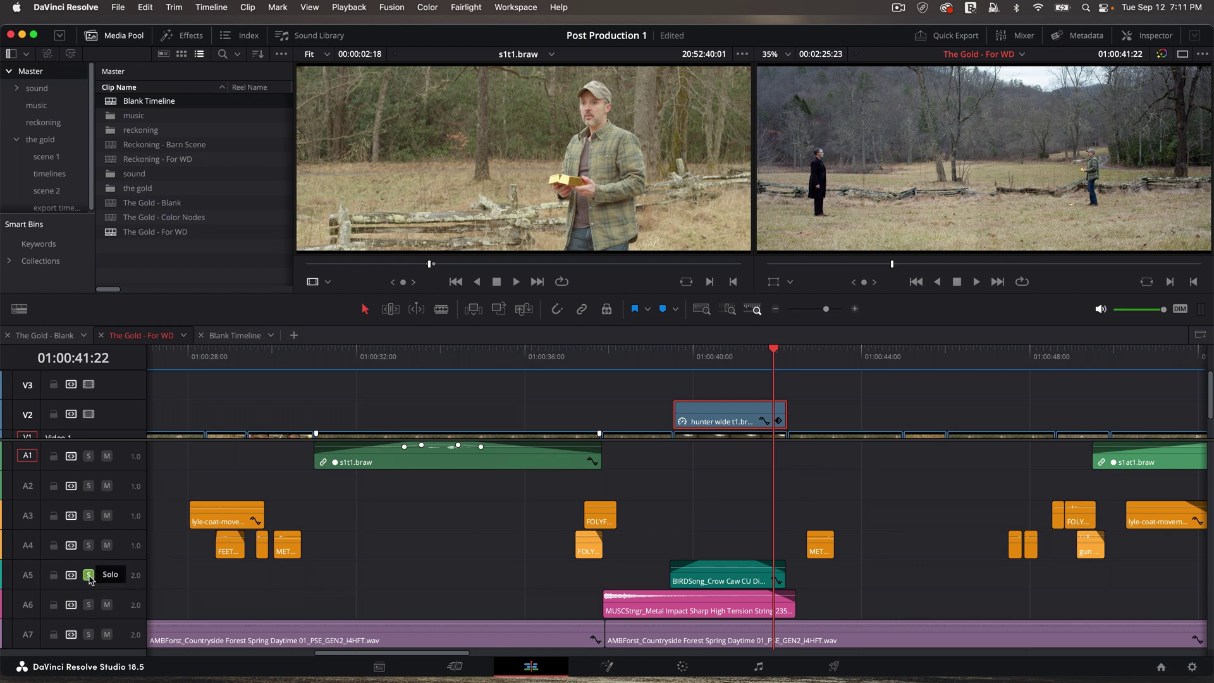
{"action": "left_click", "coordinate": [89, 575]}
{"action": "scroll", "coordinate": [569, 468], "scroll_direction": "down", "scroll_amount": 4}
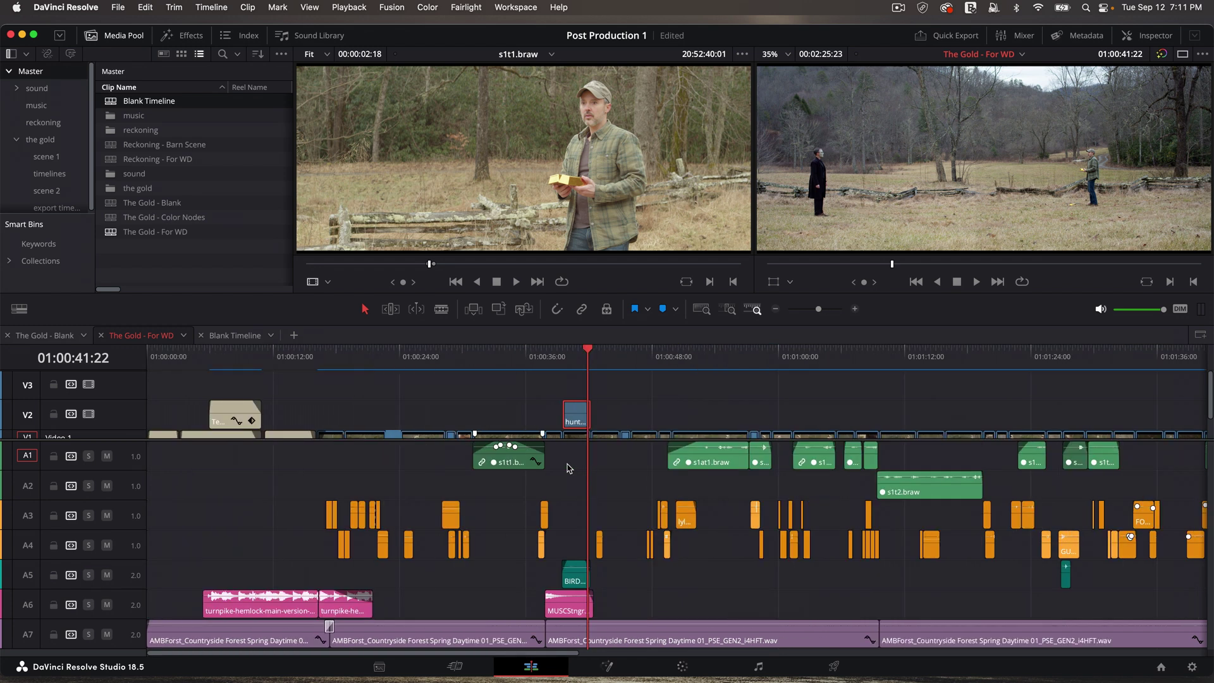
{"action": "scroll", "coordinate": [569, 468], "scroll_direction": "down", "scroll_amount": 3}
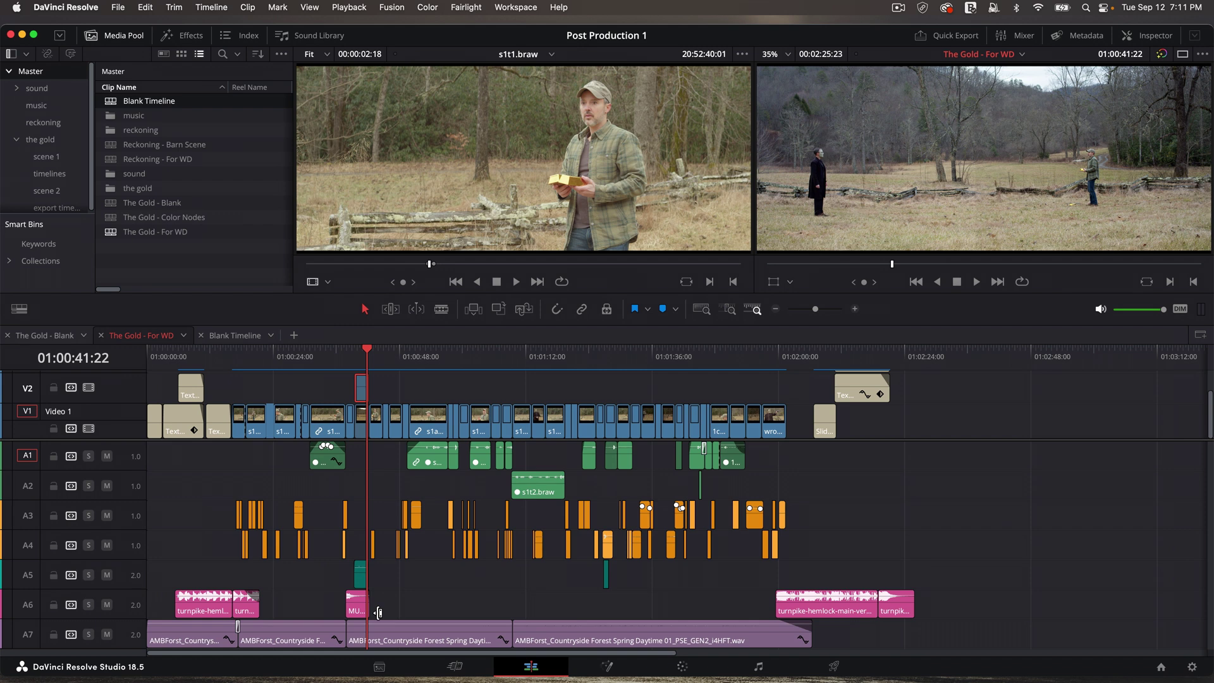
{"action": "left_click_drag", "start_coordinate": [378, 612], "coordinate": [376, 612]}
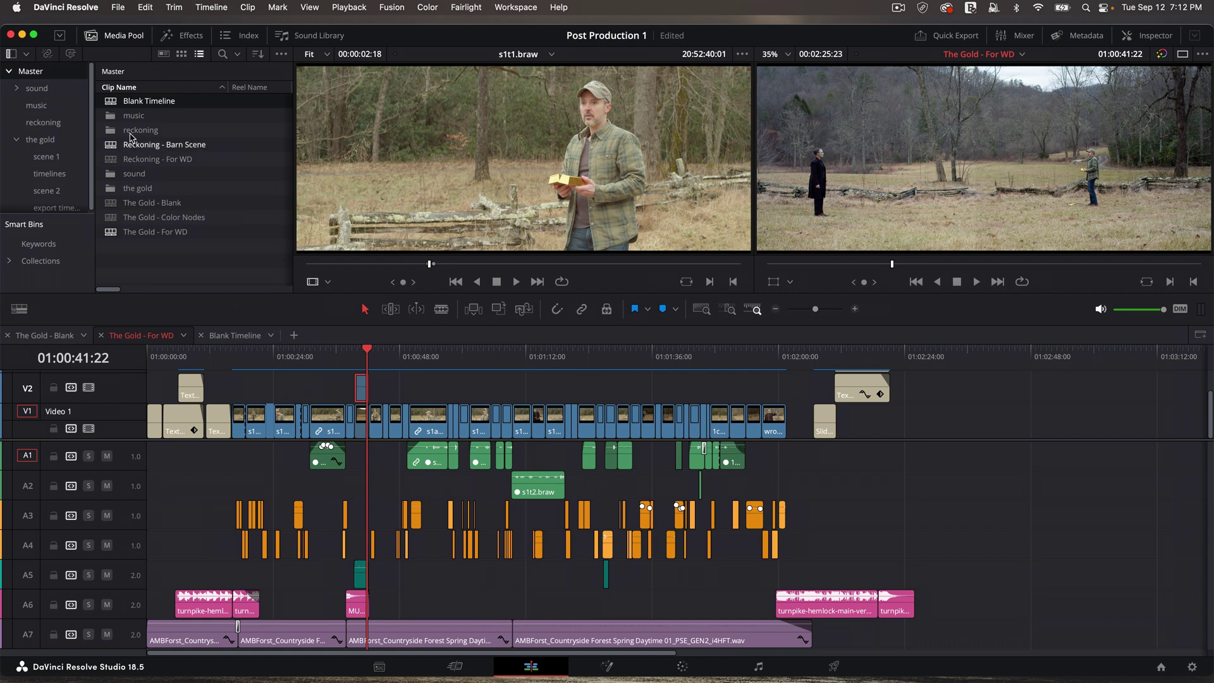
- Open the sound bin's horses folder and audition the Horse Whinny clip
{"action": "double_click", "coordinate": [134, 174]}
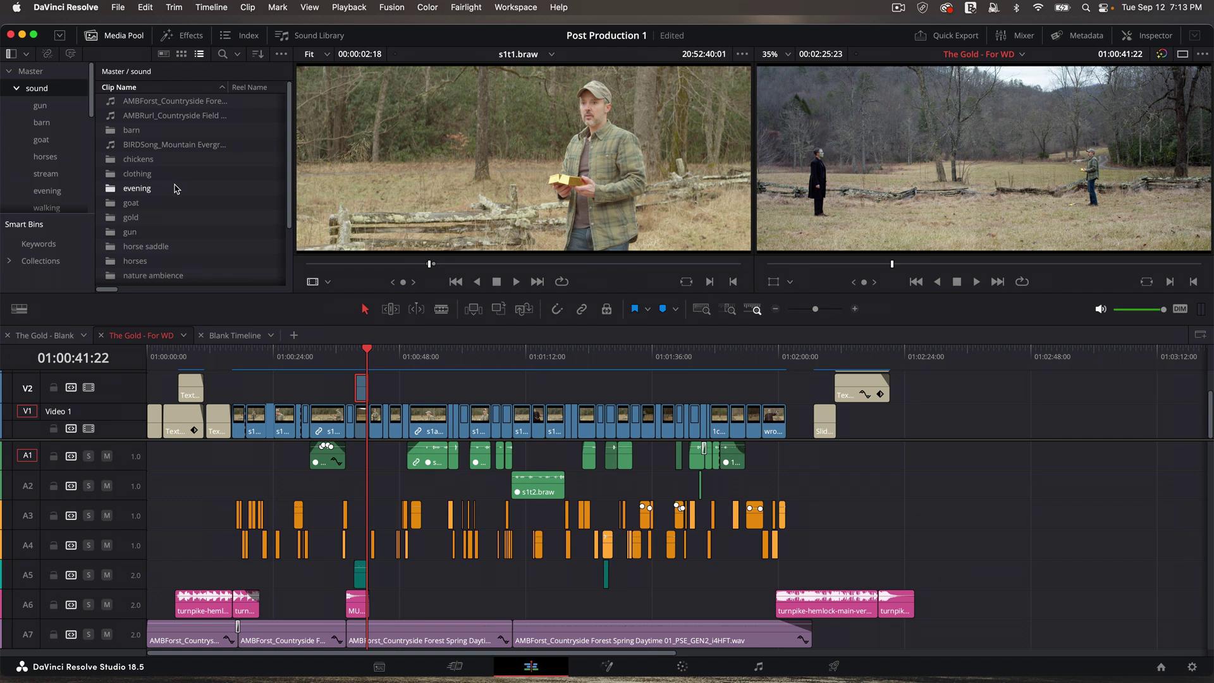
{"action": "double_click", "coordinate": [135, 260]}
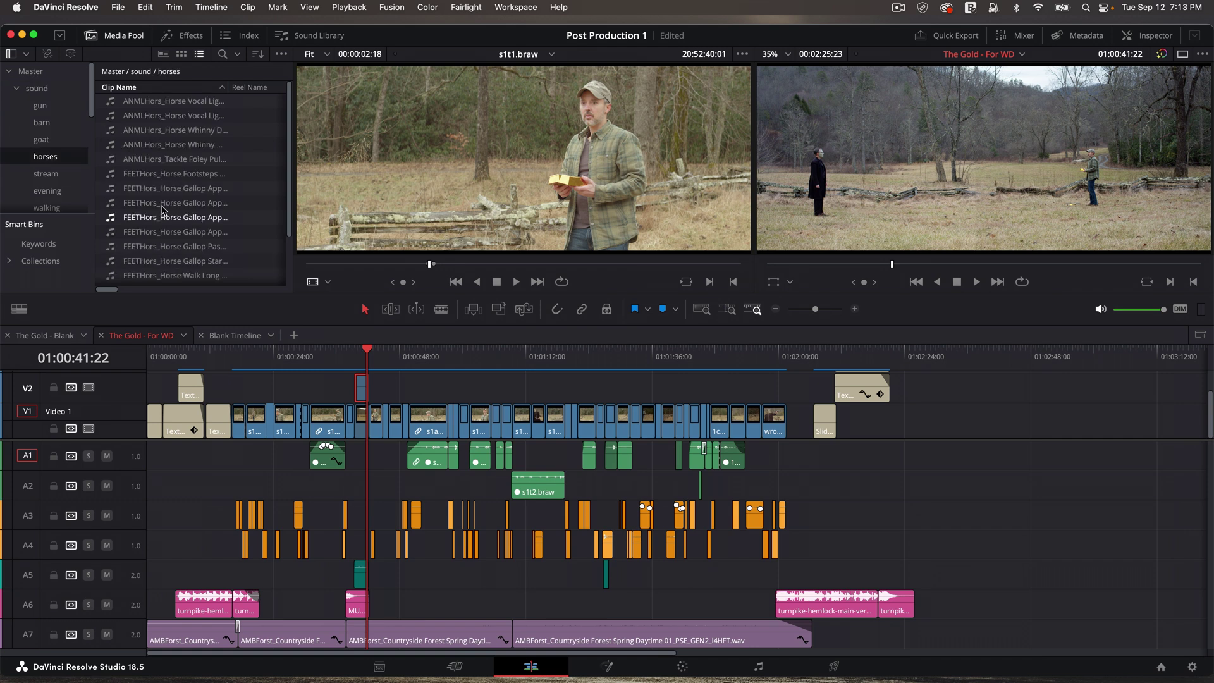
{"action": "left_click", "coordinate": [118, 144]}
{"action": "key", "text": "space"}
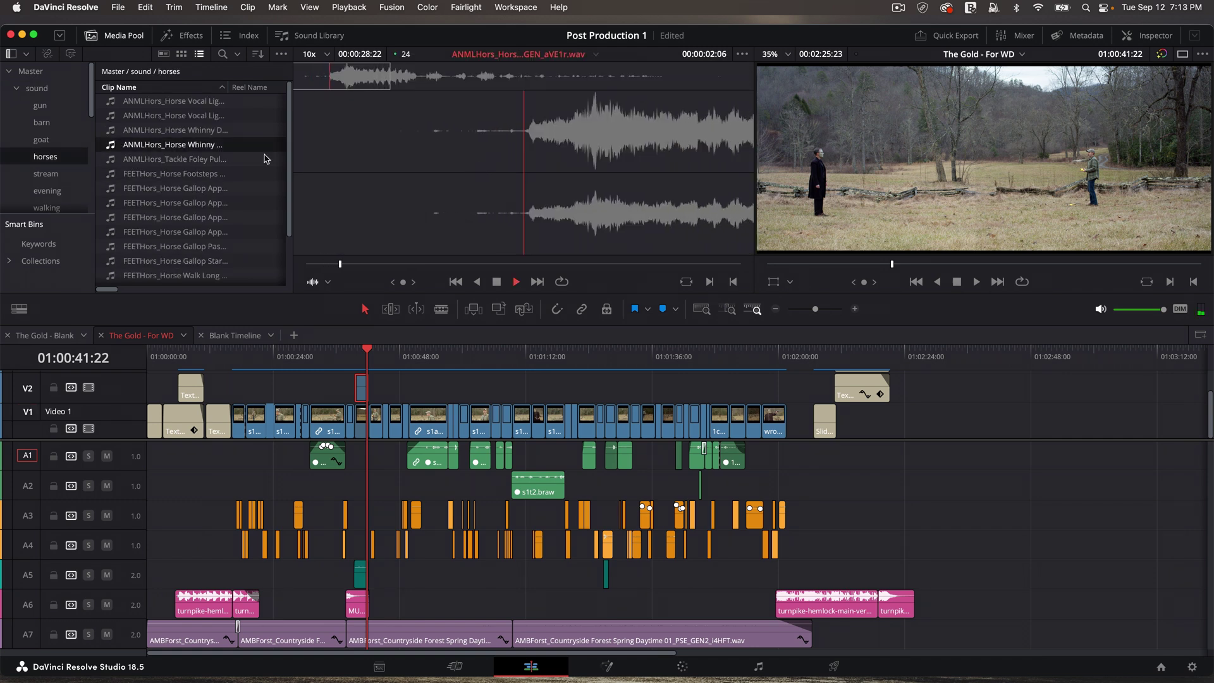
{"action": "key", "text": "space"}
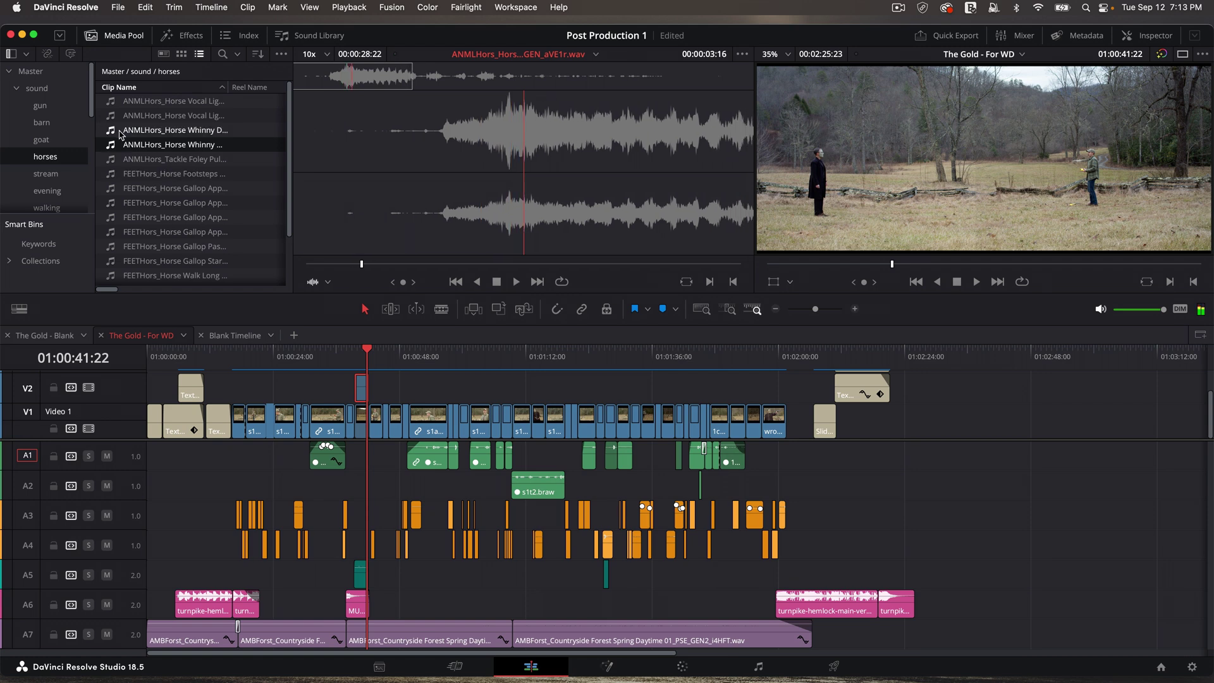
{"action": "left_click", "coordinate": [119, 131]}
{"action": "key", "text": "space"}
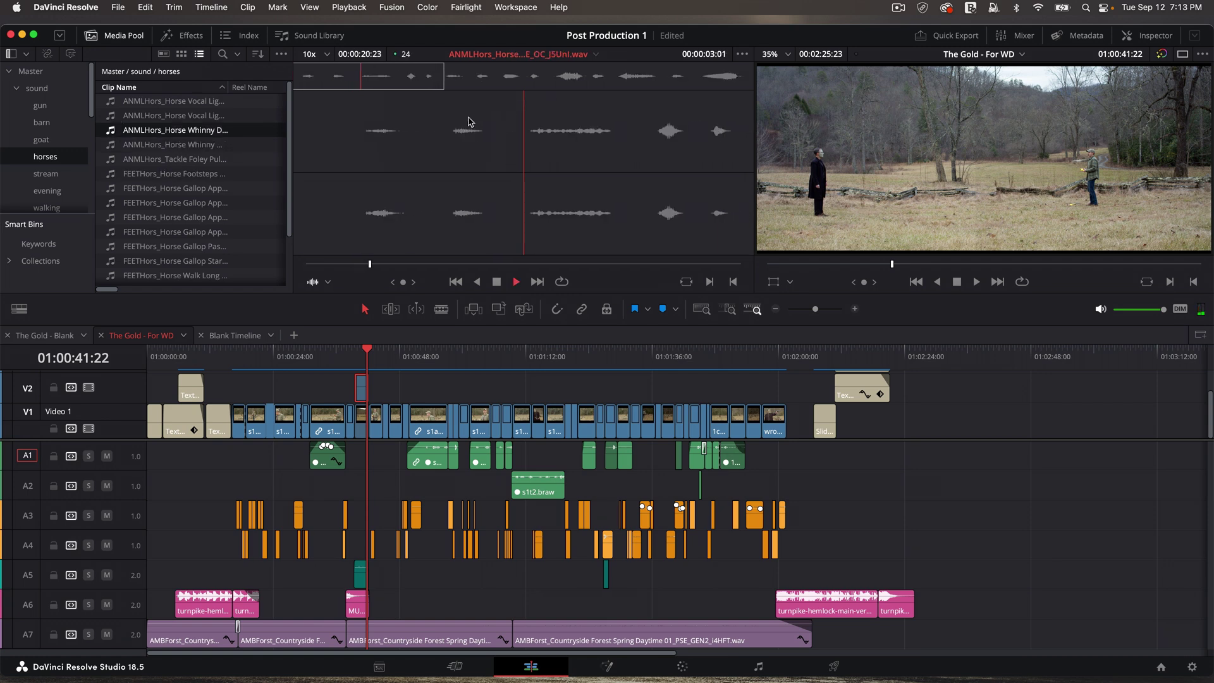
{"action": "key", "text": "space"}
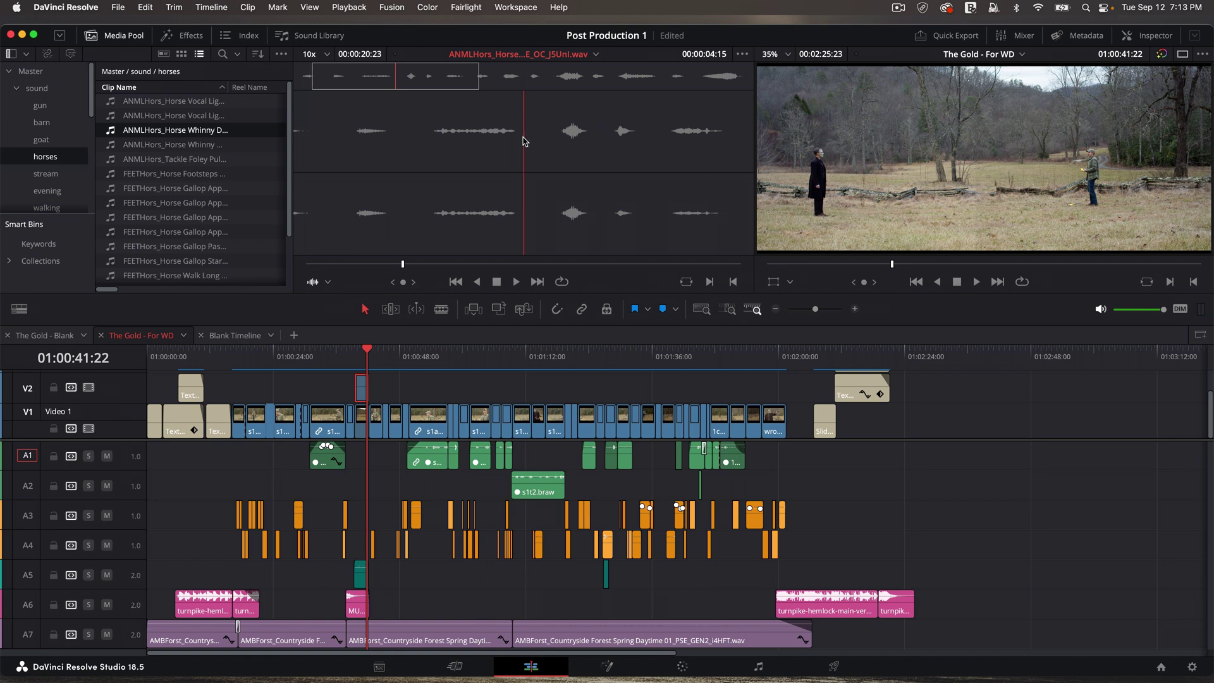
- Mark an out point on the whinny, place it on A3, and move the playhead to 01:00:44:08
{"action": "key", "text": "o"}
{"action": "left_click", "coordinate": [387, 81]}
{"action": "left_click_drag", "start_coordinate": [387, 81], "coordinate": [360, 81]}
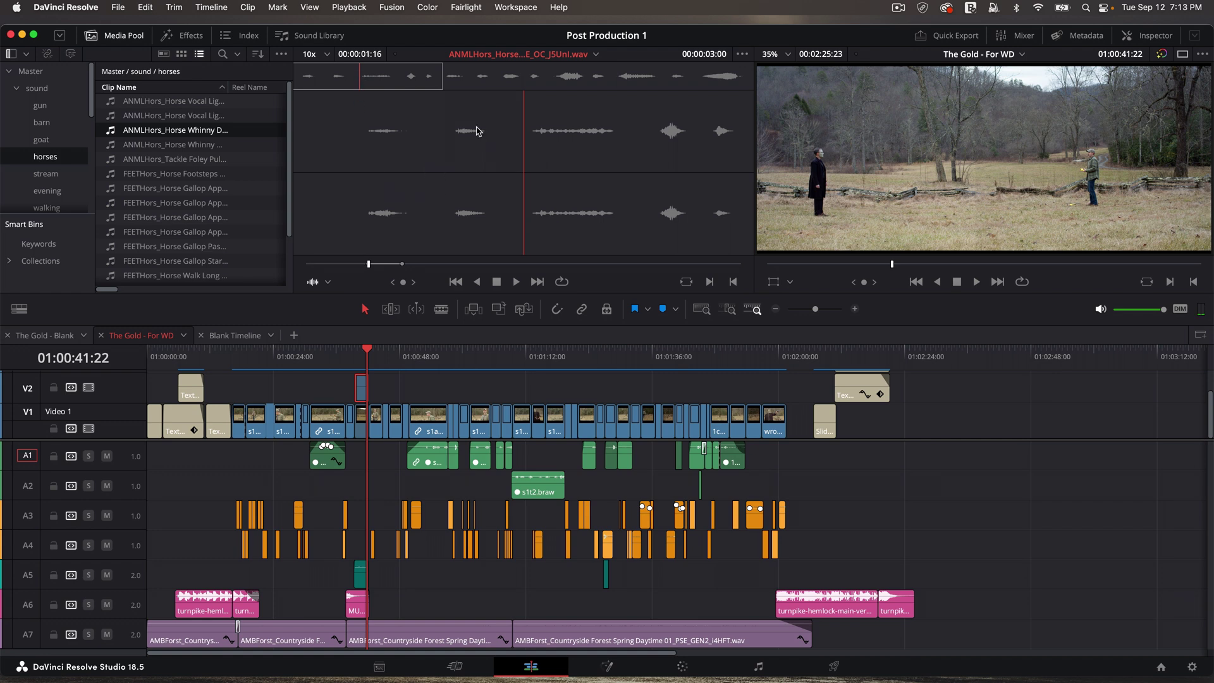
{"action": "left_click_drag", "start_coordinate": [411, 180], "coordinate": [695, 485]}
{"action": "left_click_drag", "start_coordinate": [371, 353], "coordinate": [382, 352]}
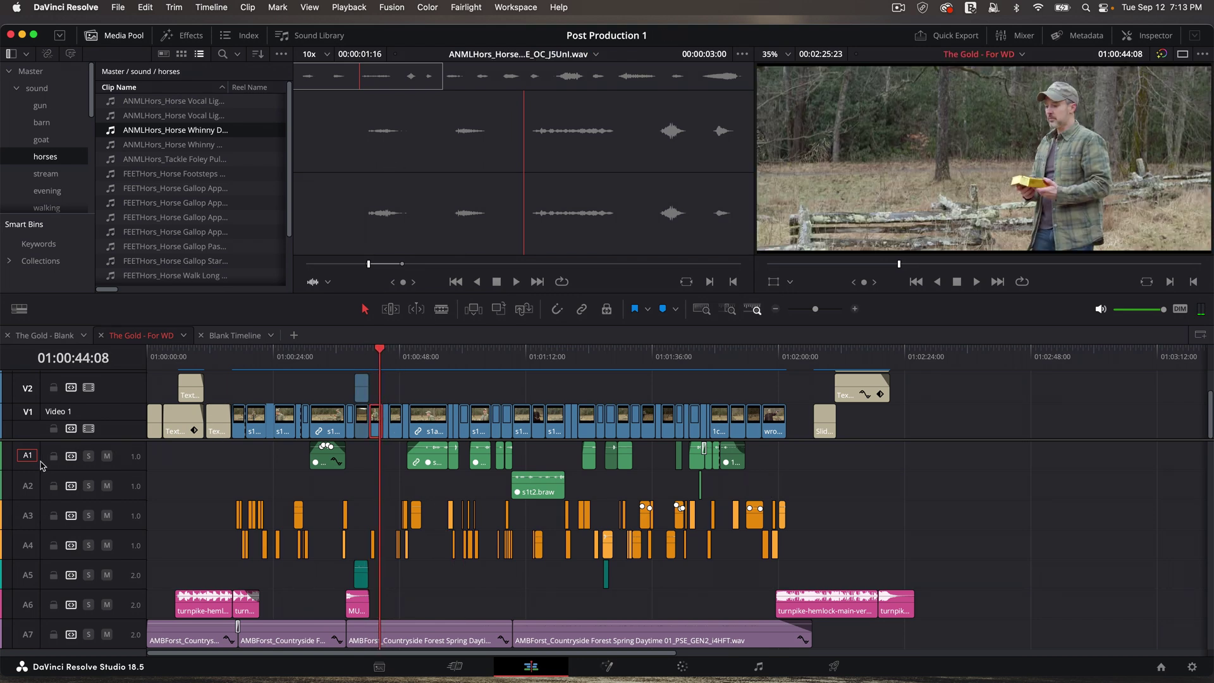
- Stop A1 receiving source audio and make A4 the source audio destination
{"action": "left_click", "coordinate": [28, 455]}
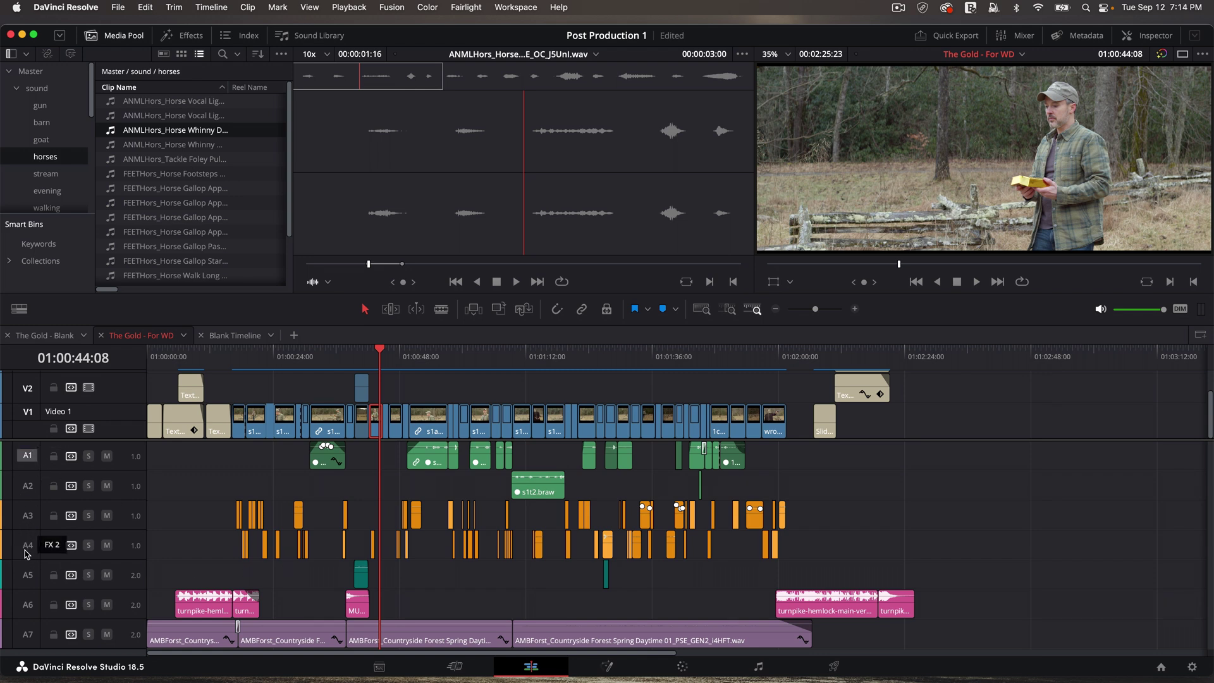
{"action": "left_click", "coordinate": [28, 548]}
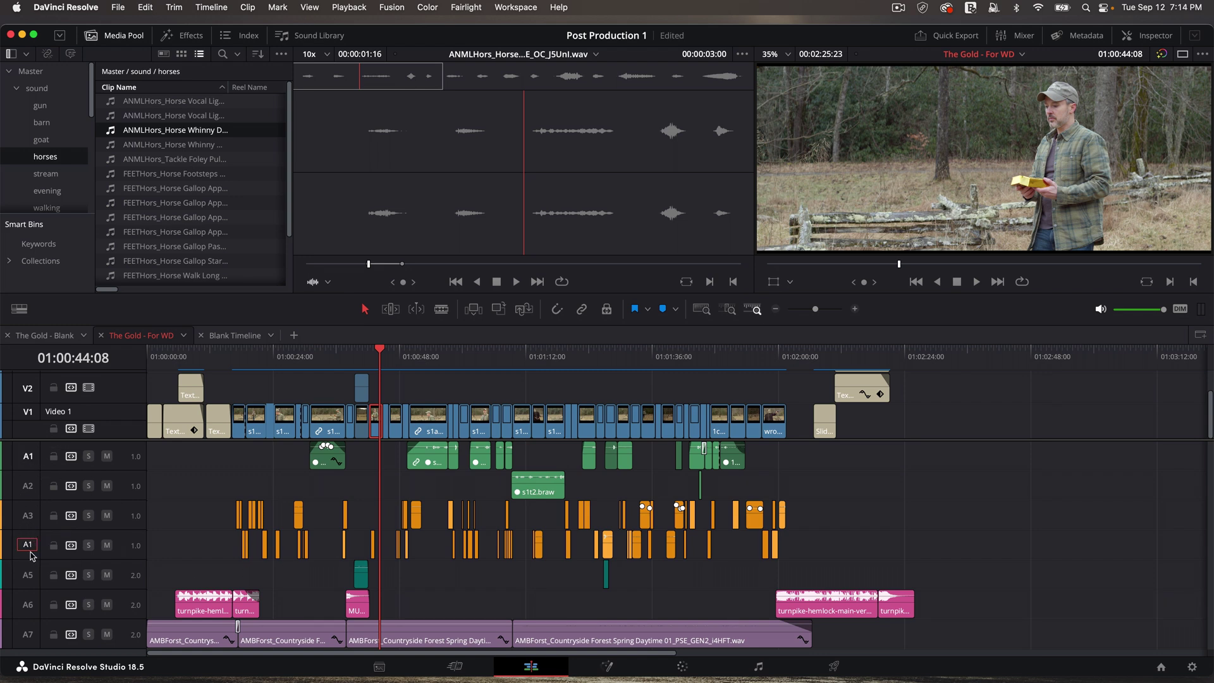
{"action": "scroll", "coordinate": [361, 545], "scroll_direction": "up", "scroll_amount": 5}
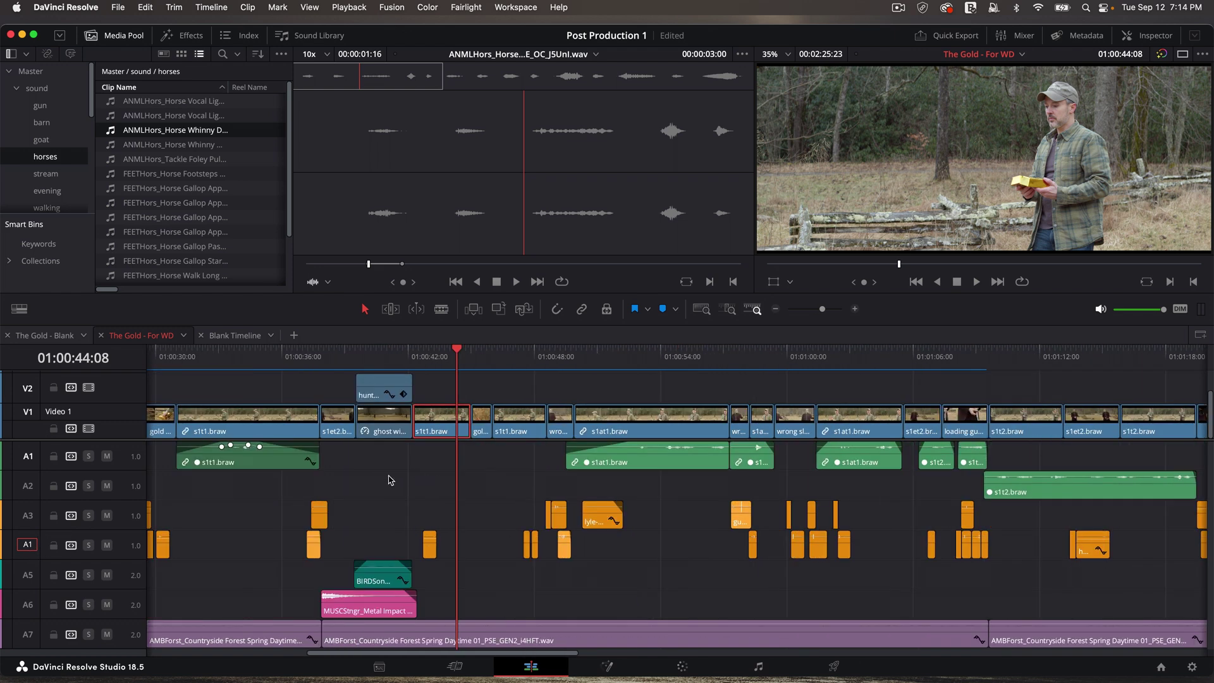
- Overwrite the whinny onto A4 with F10, then undo the trial edits and the inserted gap
{"action": "key", "text": "F10"}
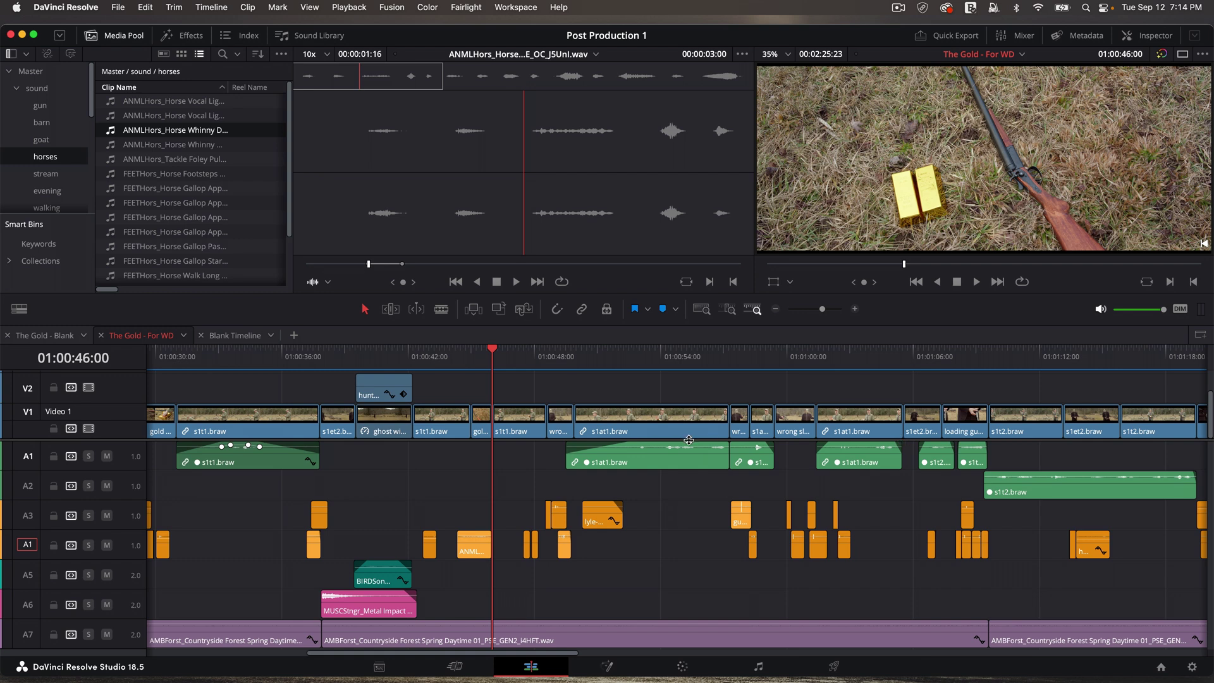
{"action": "key", "text": "ctrl+z"}
{"action": "key", "text": "F10"}
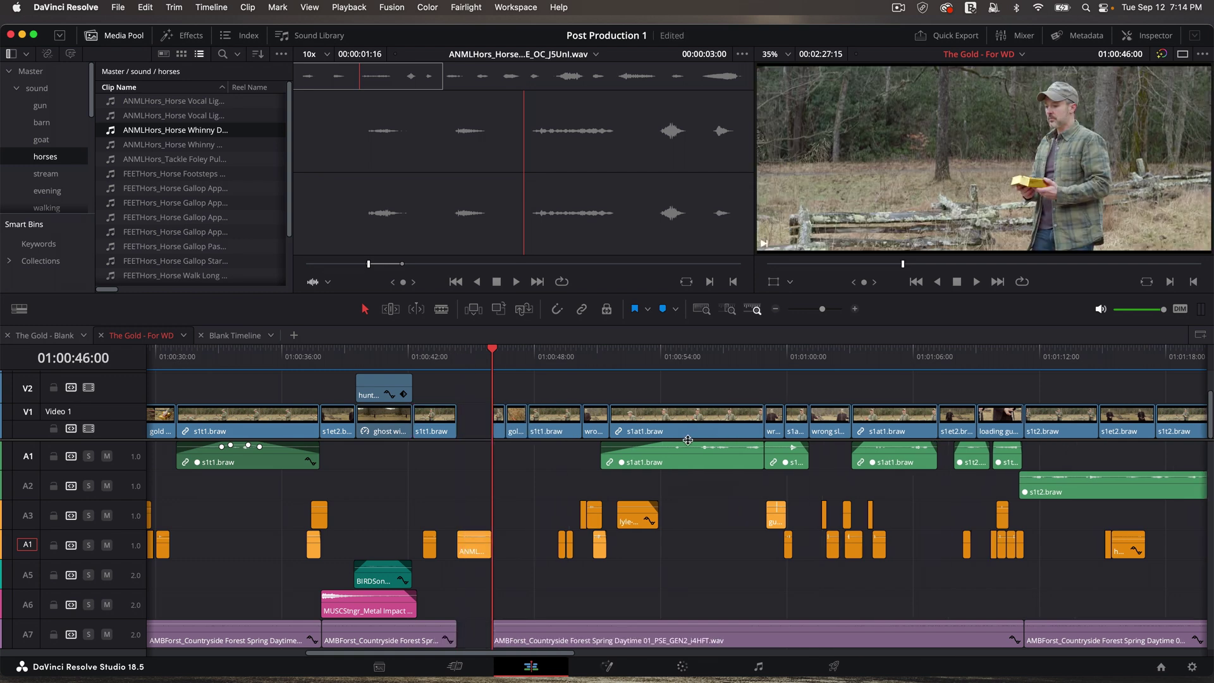
{"action": "key", "text": "ctrl+z"}
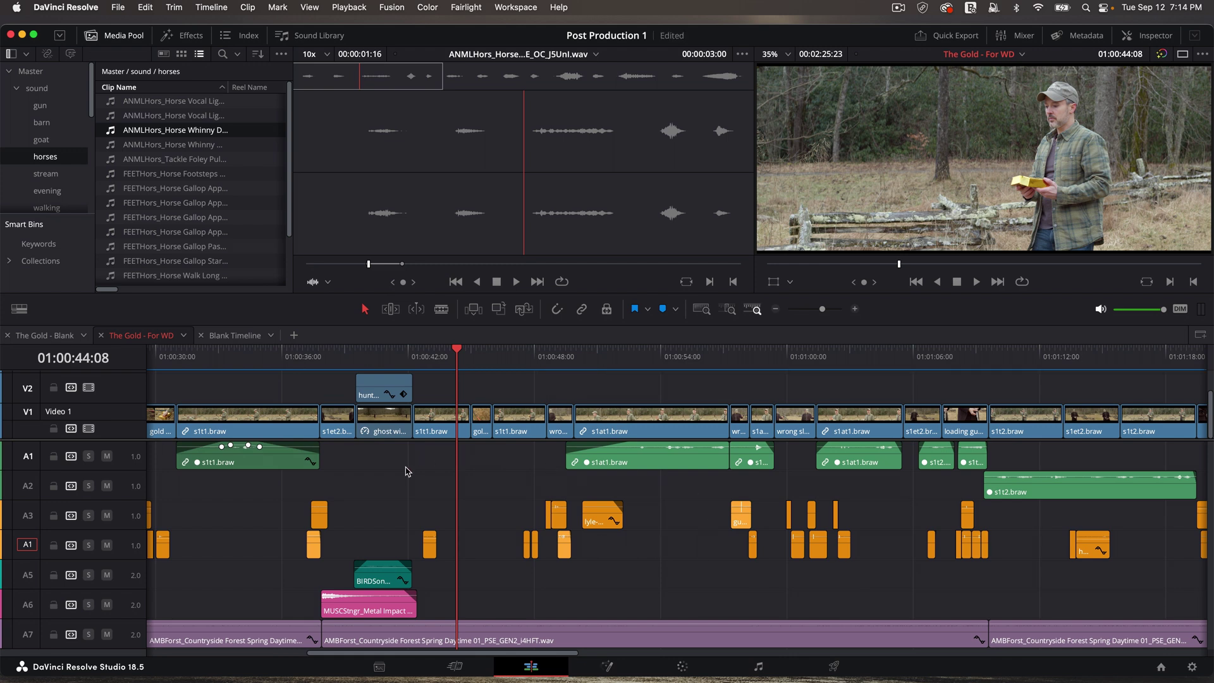
{"action": "key", "text": "F10"}
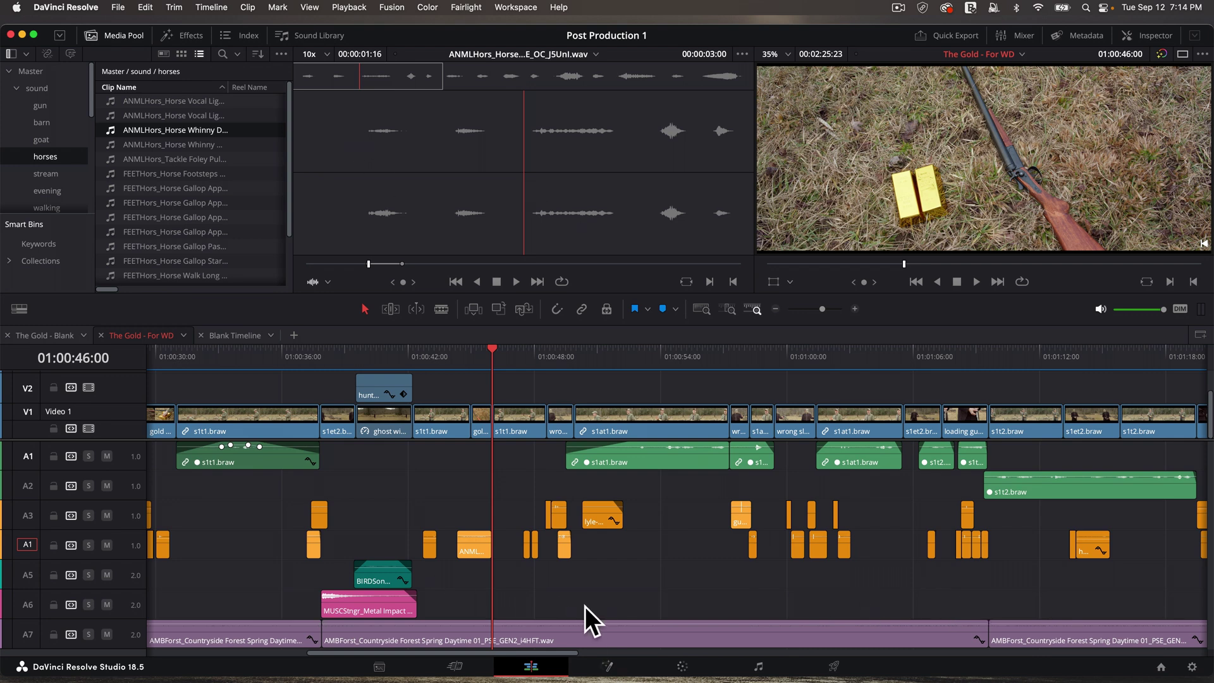
{"action": "key", "text": "super+z"}
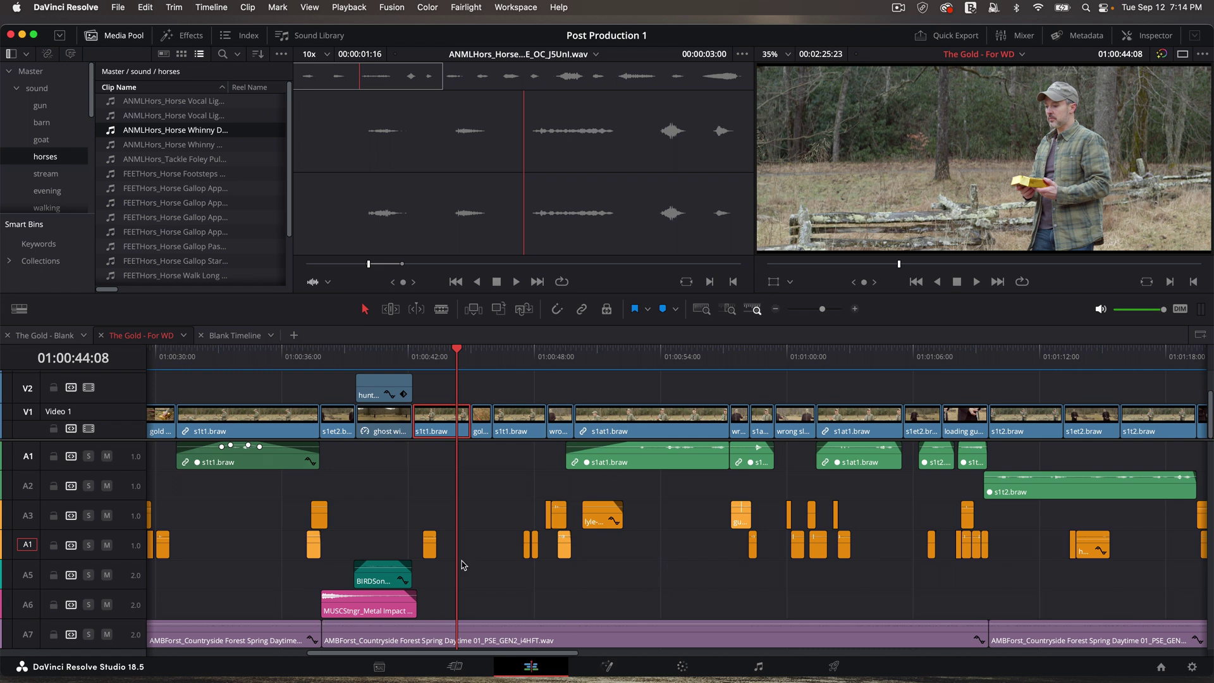
{"action": "scroll", "coordinate": [482, 569], "scroll_direction": "down", "scroll_amount": 3}
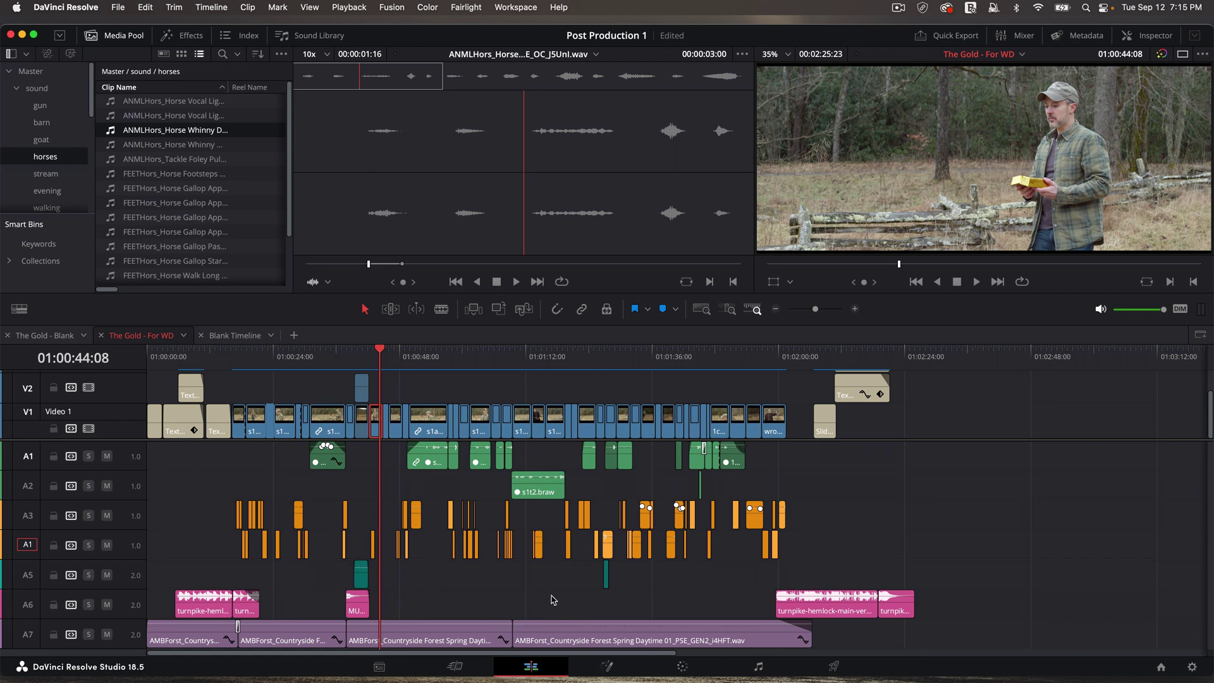
{"action": "scroll", "coordinate": [551, 600], "scroll_direction": "up", "scroll_amount": 3}
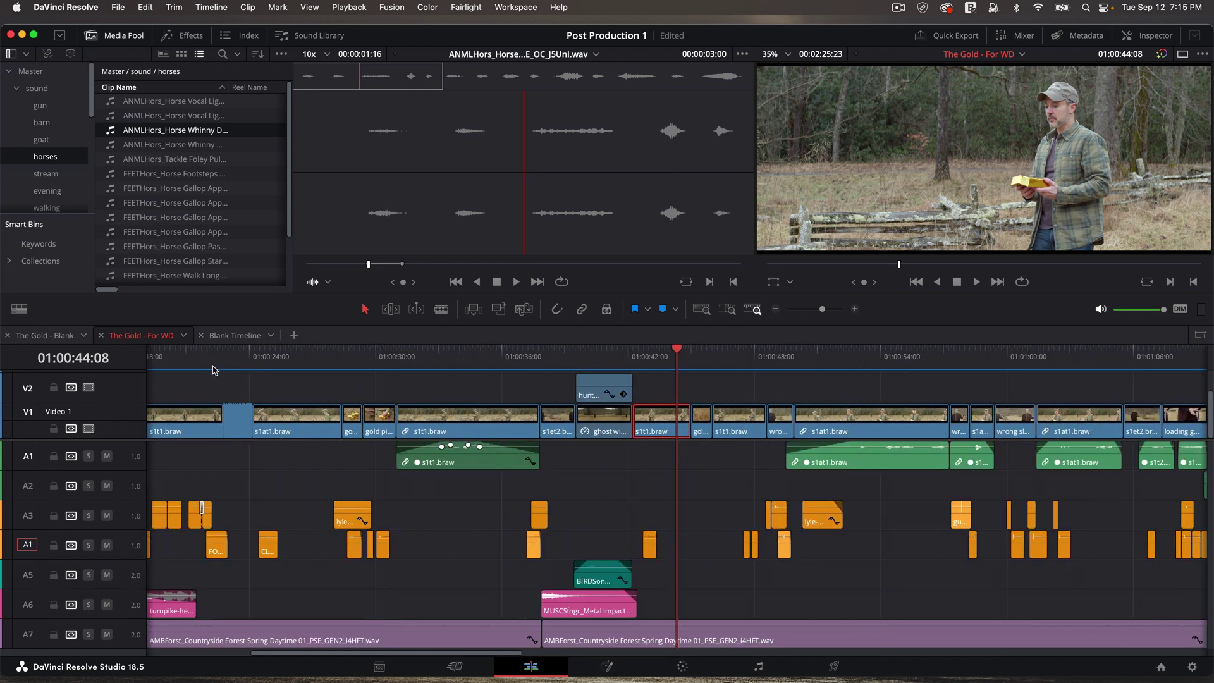
- In the Blank Timeline, test-drop Horse Whinny and Water Hose clips onto a new A3, undo both, and save
{"action": "left_click", "coordinate": [233, 336]}
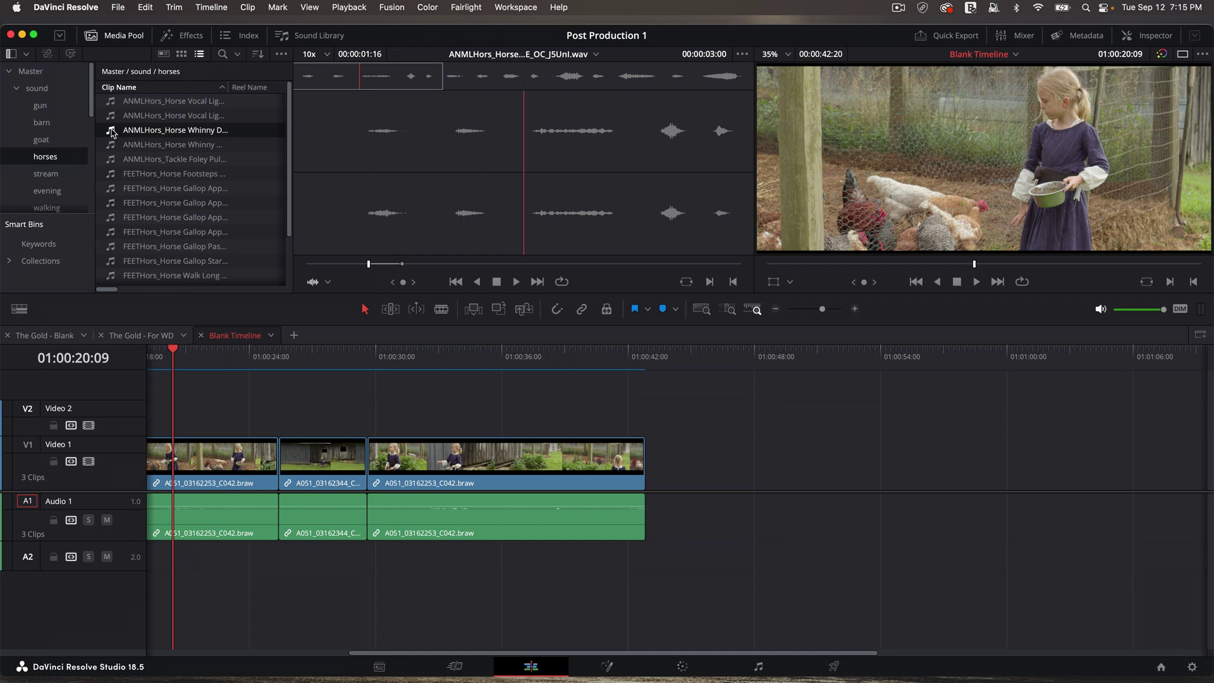
{"action": "left_click_drag", "start_coordinate": [112, 133], "coordinate": [51, 596]}
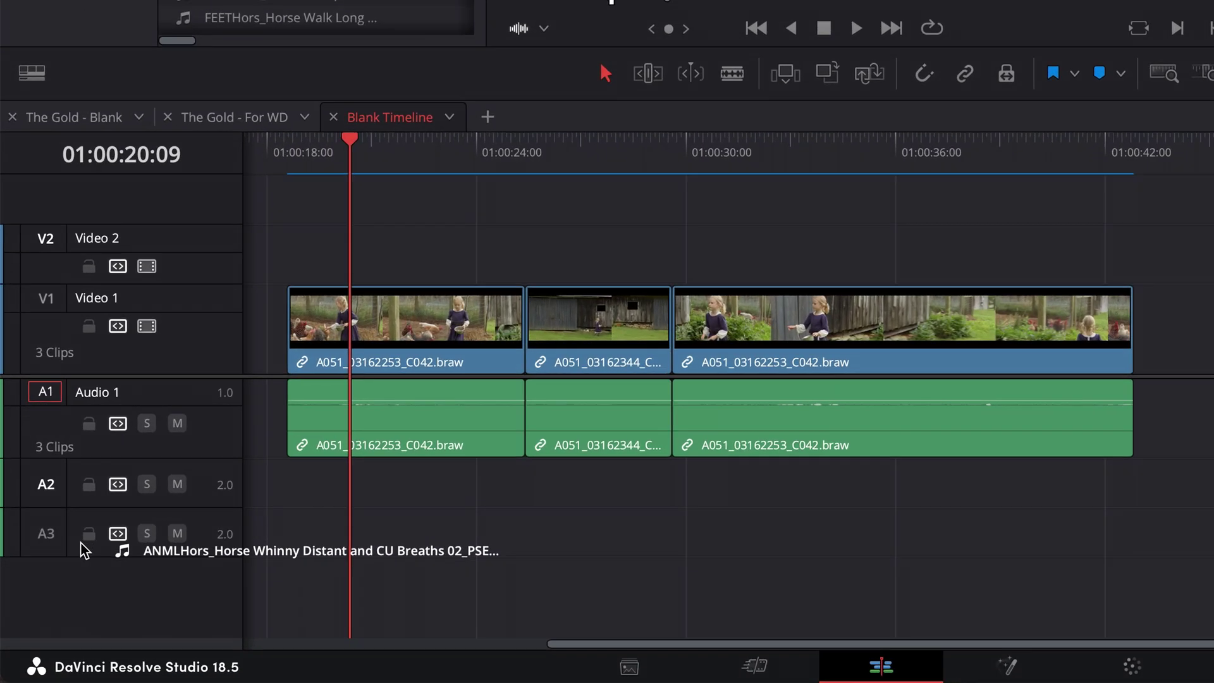
{"action": "left_click_drag", "start_coordinate": [85, 551], "coordinate": [301, 537]}
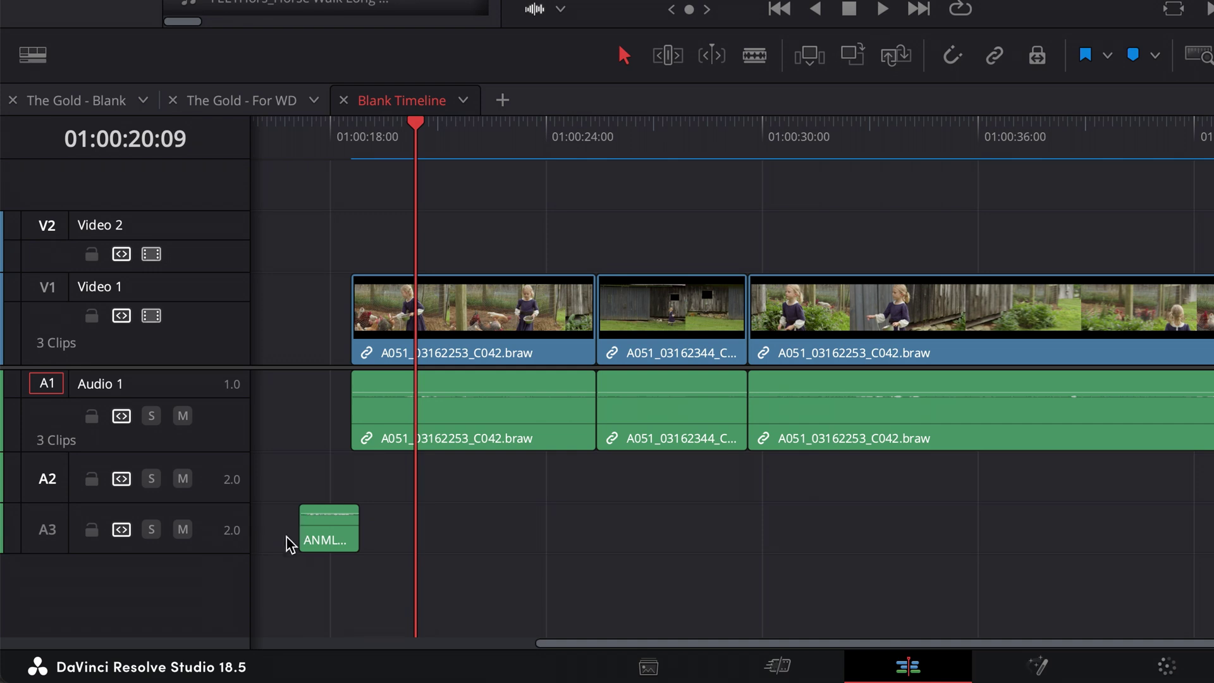
{"action": "left_click", "coordinate": [336, 539]}
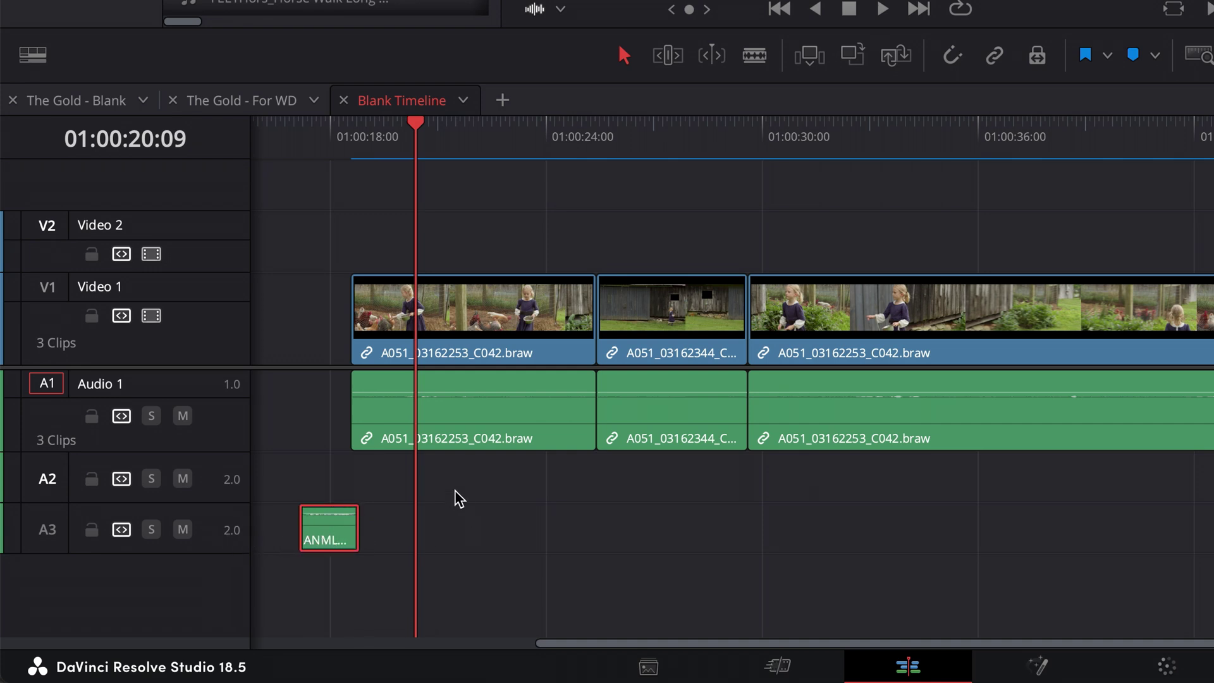
{"action": "key", "text": "ctrl+z"}
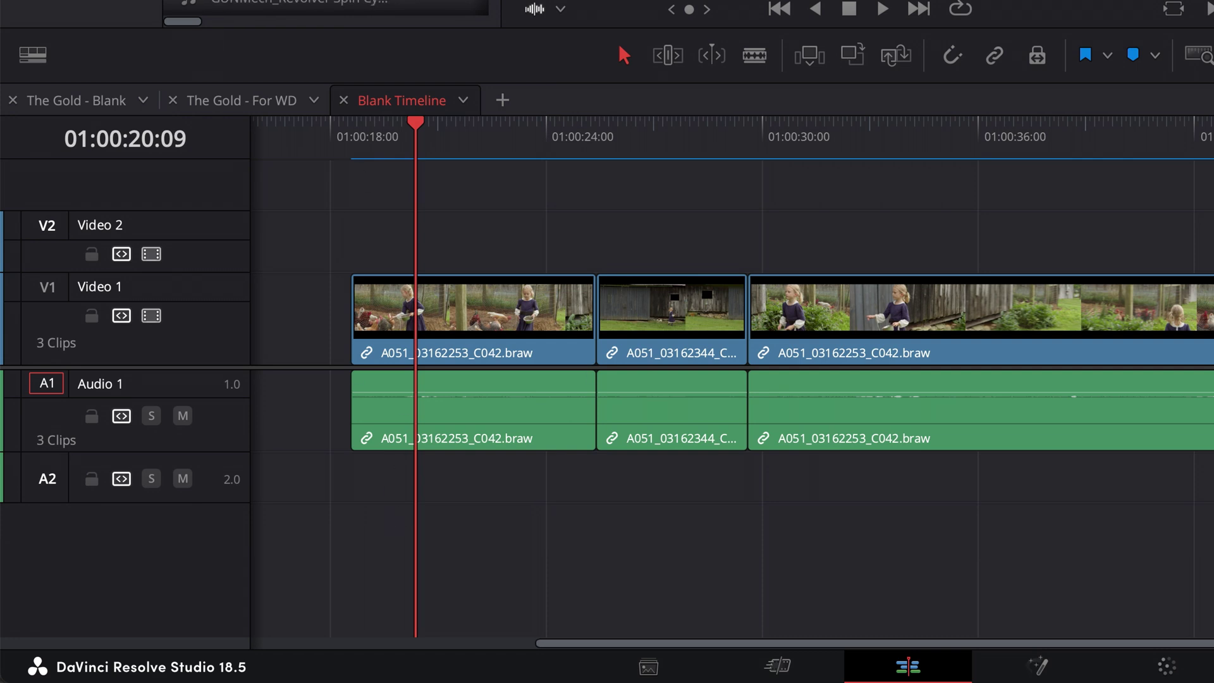
{"action": "left_click_drag", "start_coordinate": [244, 461], "coordinate": [279, 543]}
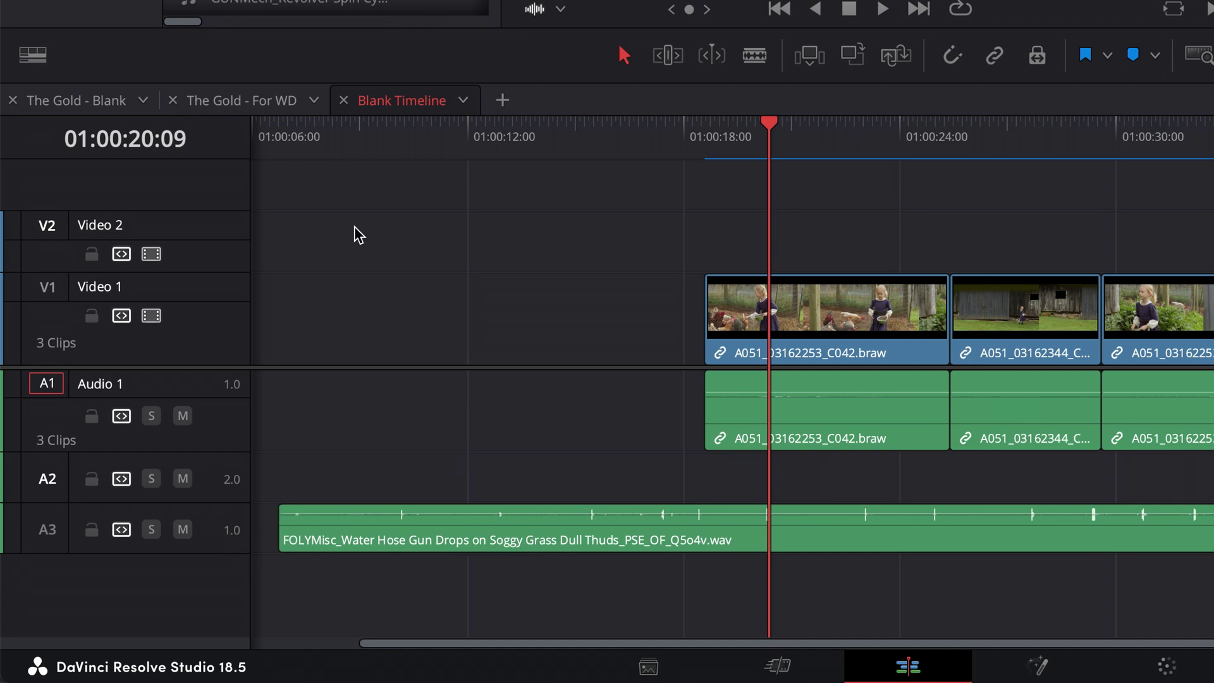
{"action": "key", "text": "super+z"}
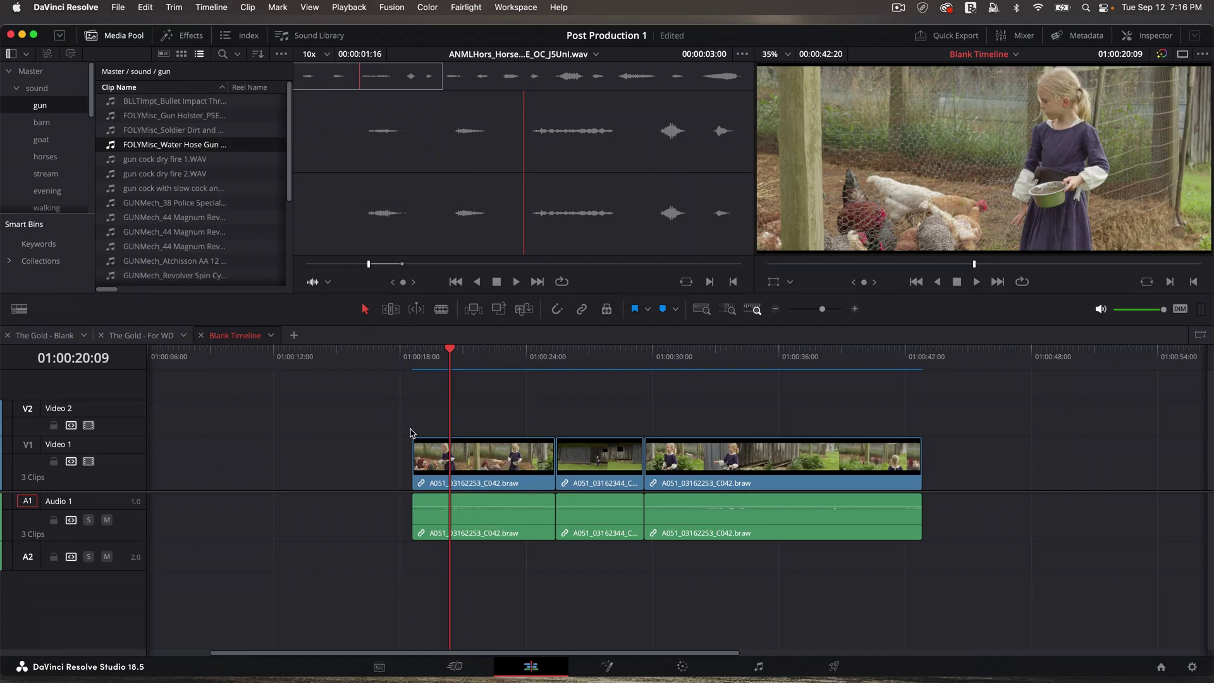
{"action": "key", "text": "super+s"}
- Return to The Gold - For WD timeline and reveal the Water Hose Gun Drops file in Finder
{"action": "left_click", "coordinate": [158, 336]}
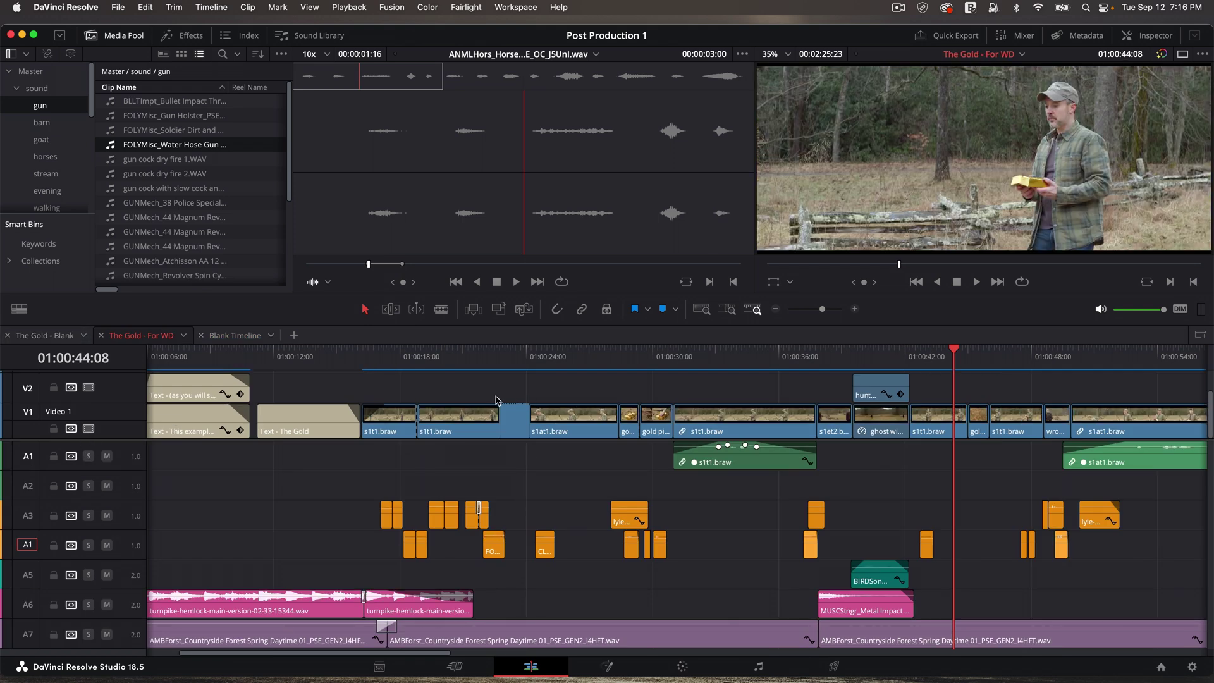
{"action": "key", "text": "super+minus"}
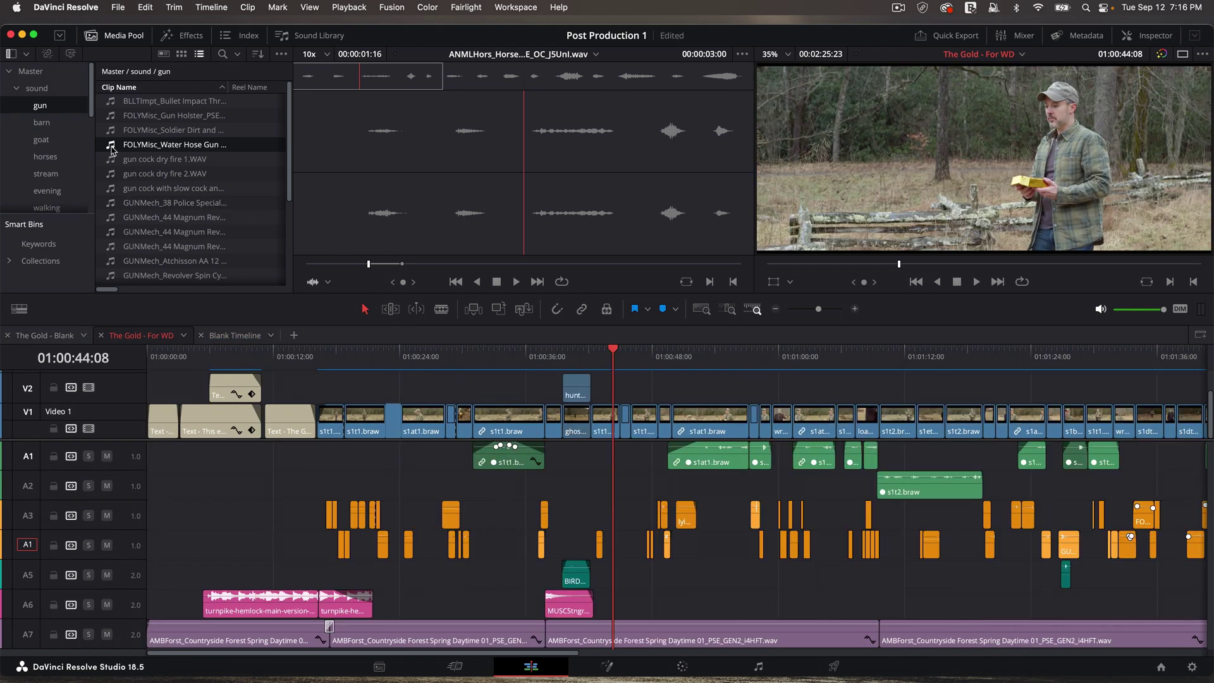
{"action": "right_click", "coordinate": [111, 149]}
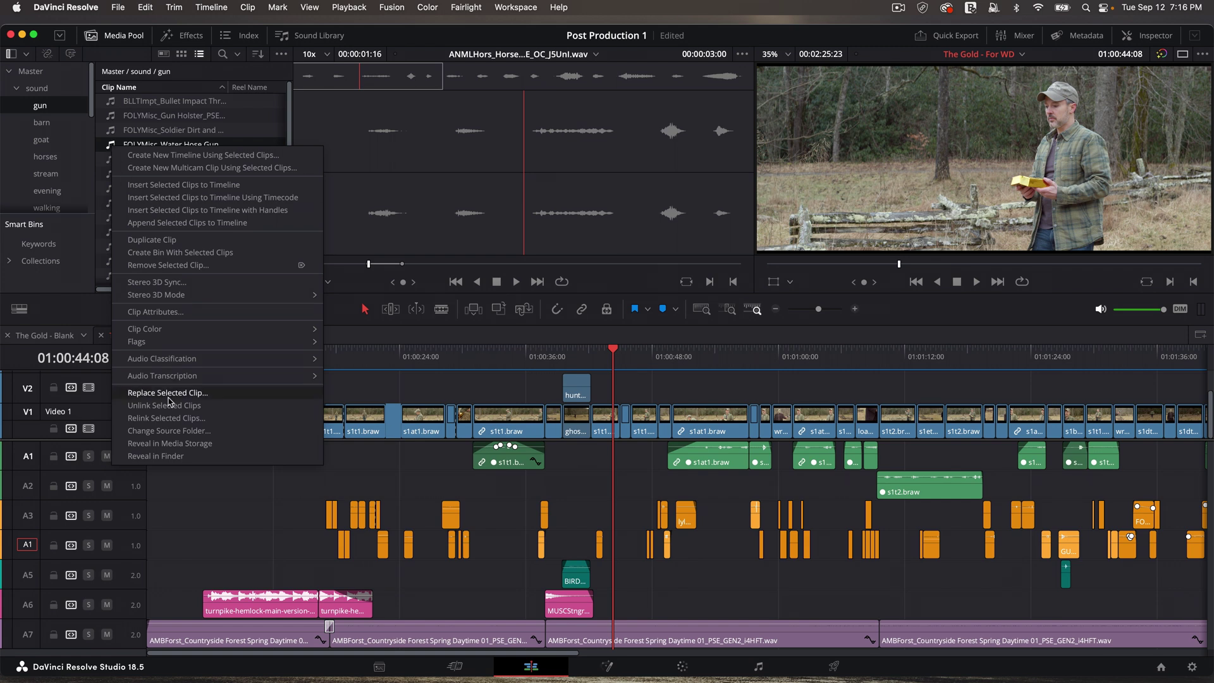
{"action": "left_click", "coordinate": [168, 456]}
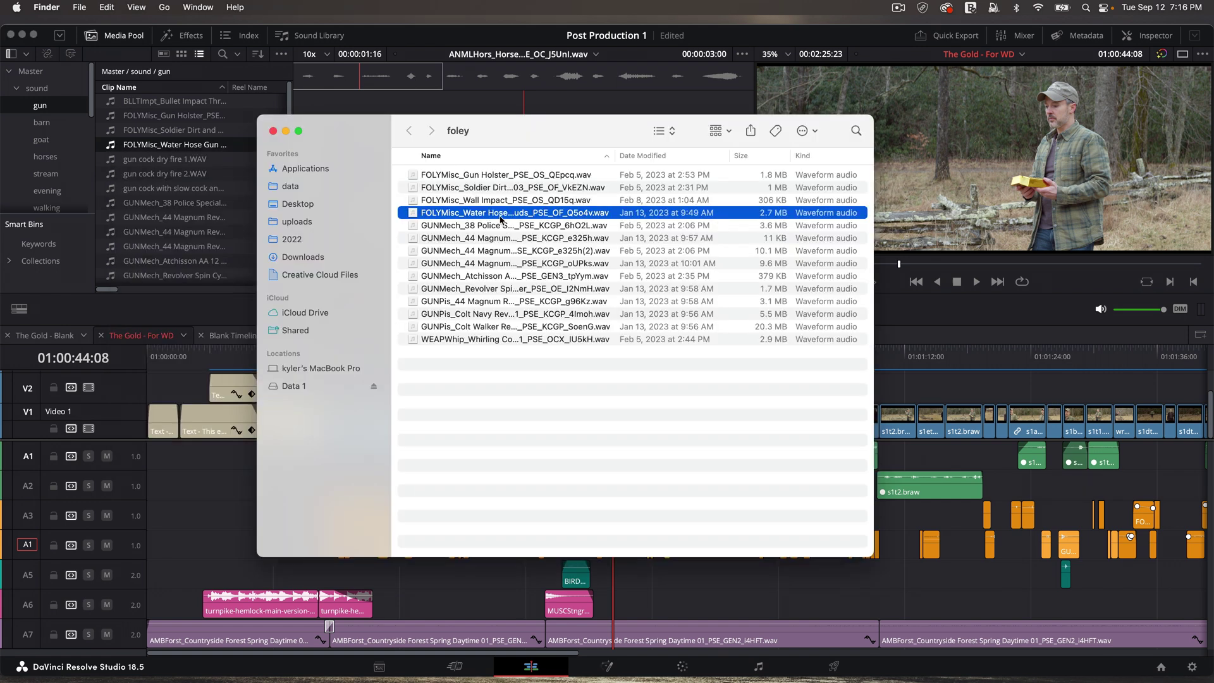
- Get Info on the Water Hose file and highlight its Mono audio channel count
{"action": "right_click", "coordinate": [414, 214]}
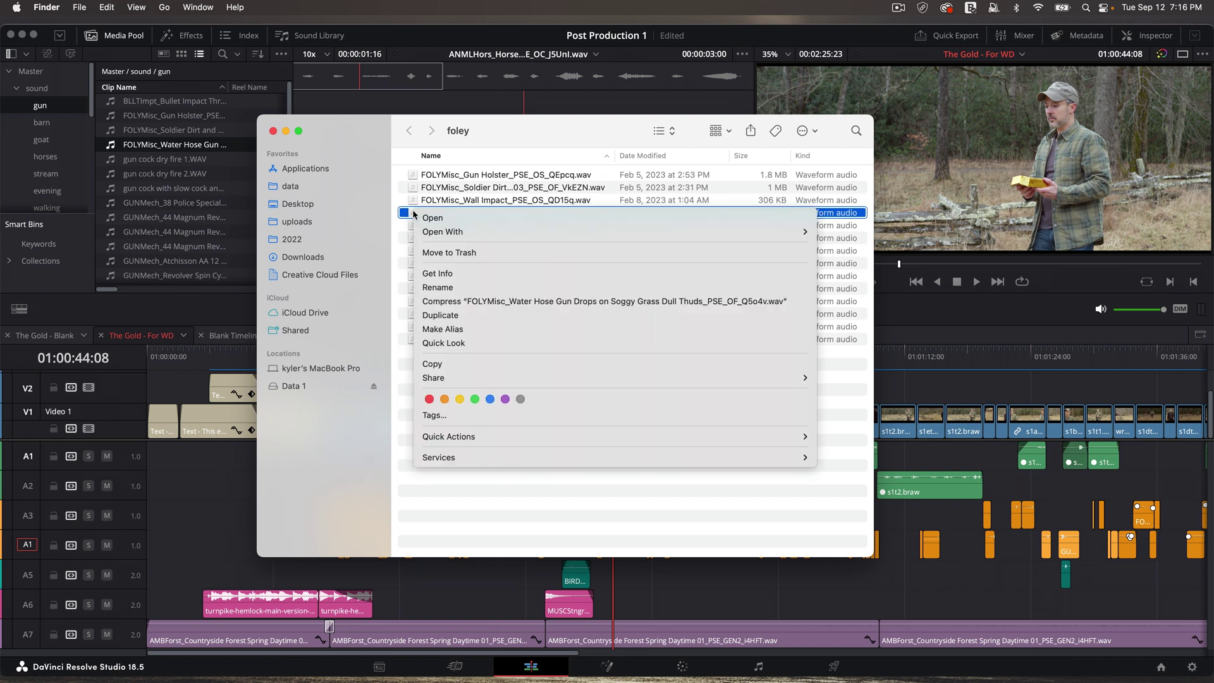
{"action": "left_click", "coordinate": [429, 274]}
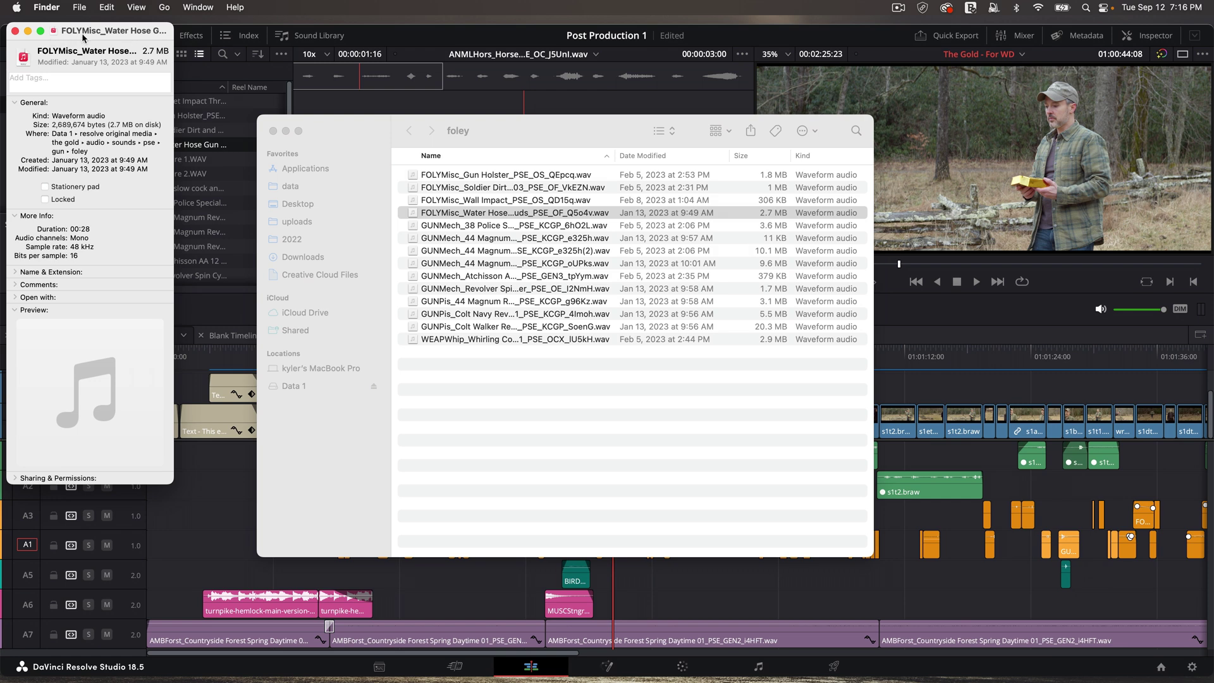
{"action": "left_click_drag", "start_coordinate": [83, 36], "coordinate": [537, 72]}
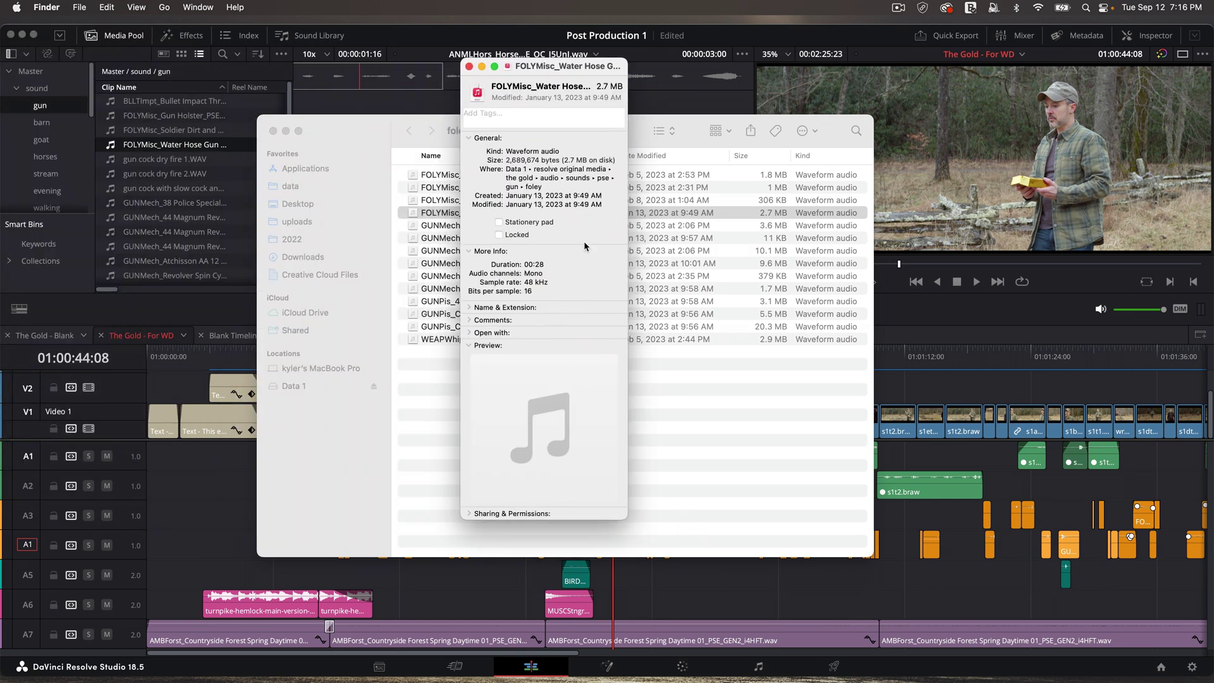
{"action": "left_click_drag", "start_coordinate": [471, 273], "coordinate": [524, 273]}
- Close the info window and preview the WATRFlow clips in the stream bin
{"action": "left_click", "coordinate": [469, 66]}
{"action": "left_click", "coordinate": [343, 110]}
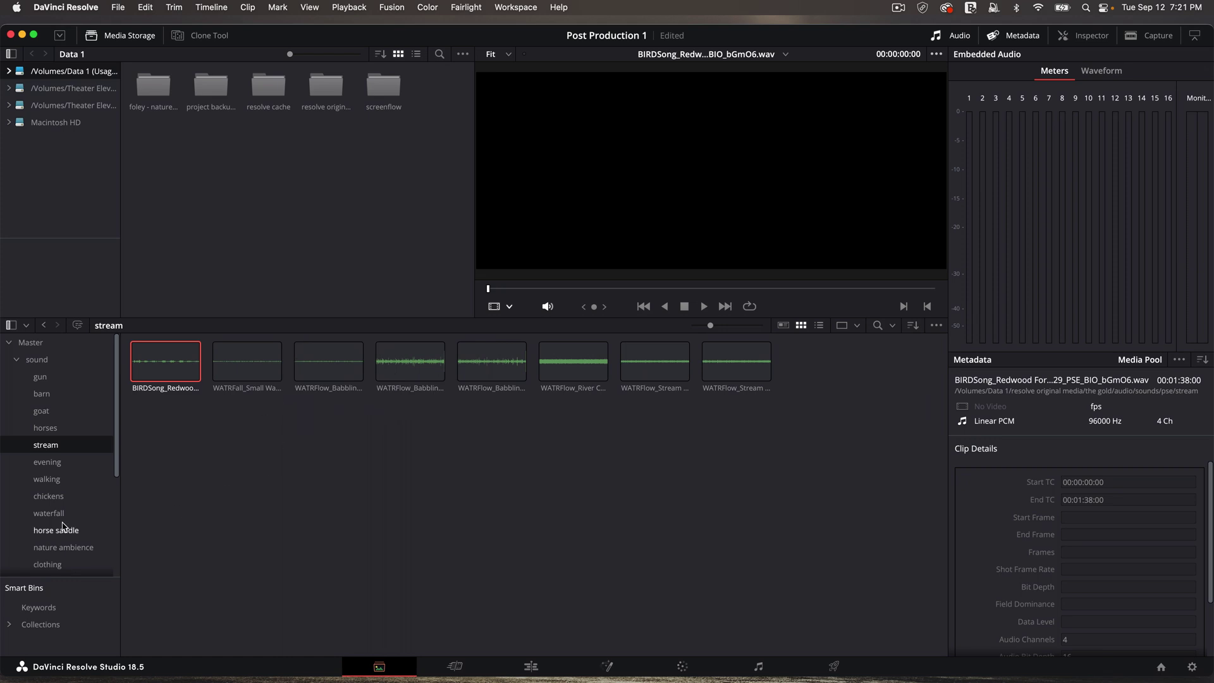
{"action": "left_click", "coordinate": [329, 361]}
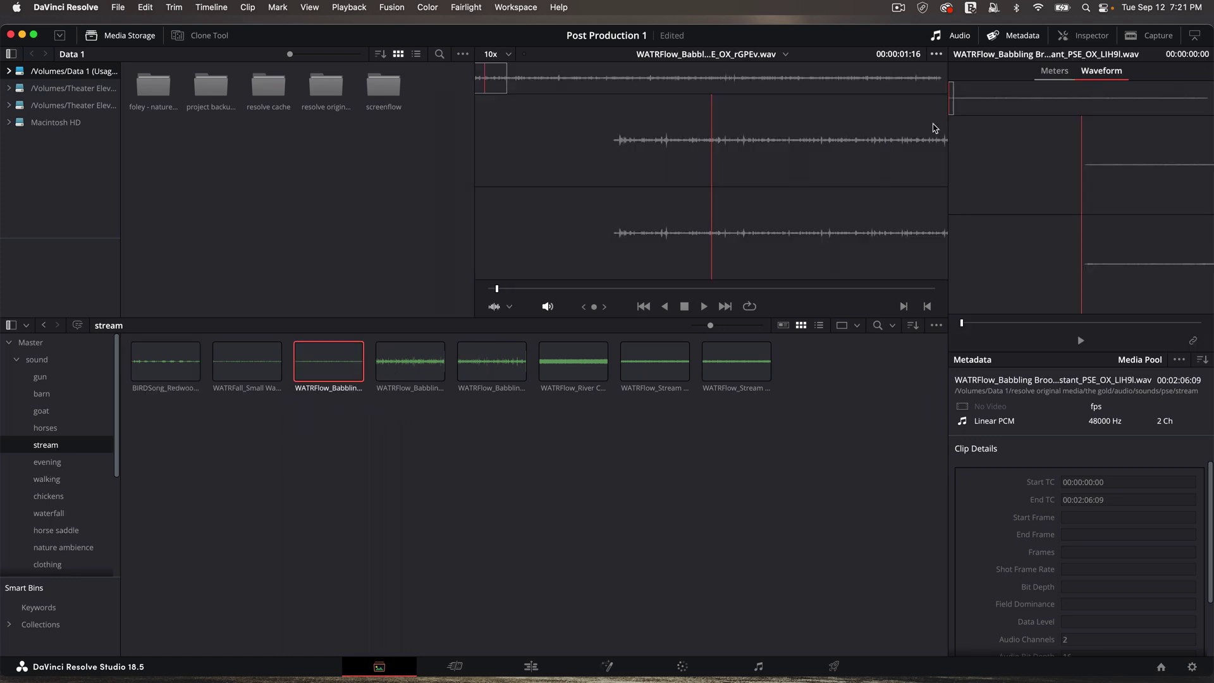
{"action": "left_click", "coordinate": [390, 446]}
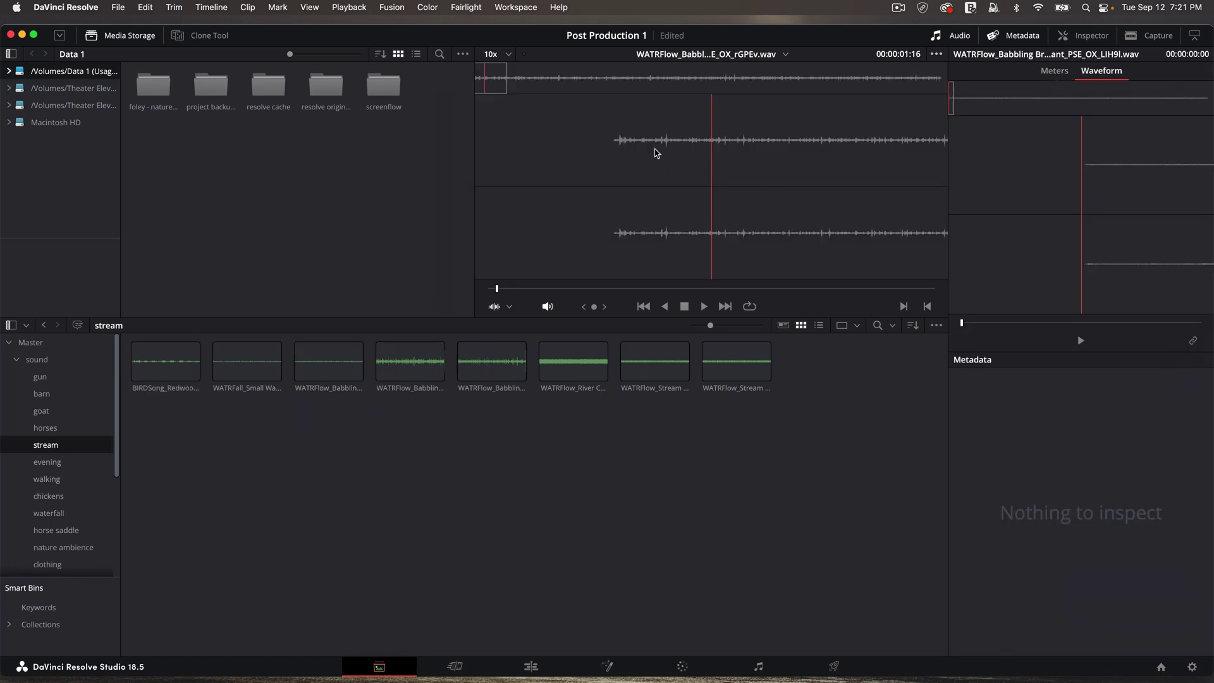
{"action": "left_click", "coordinate": [571, 365]}
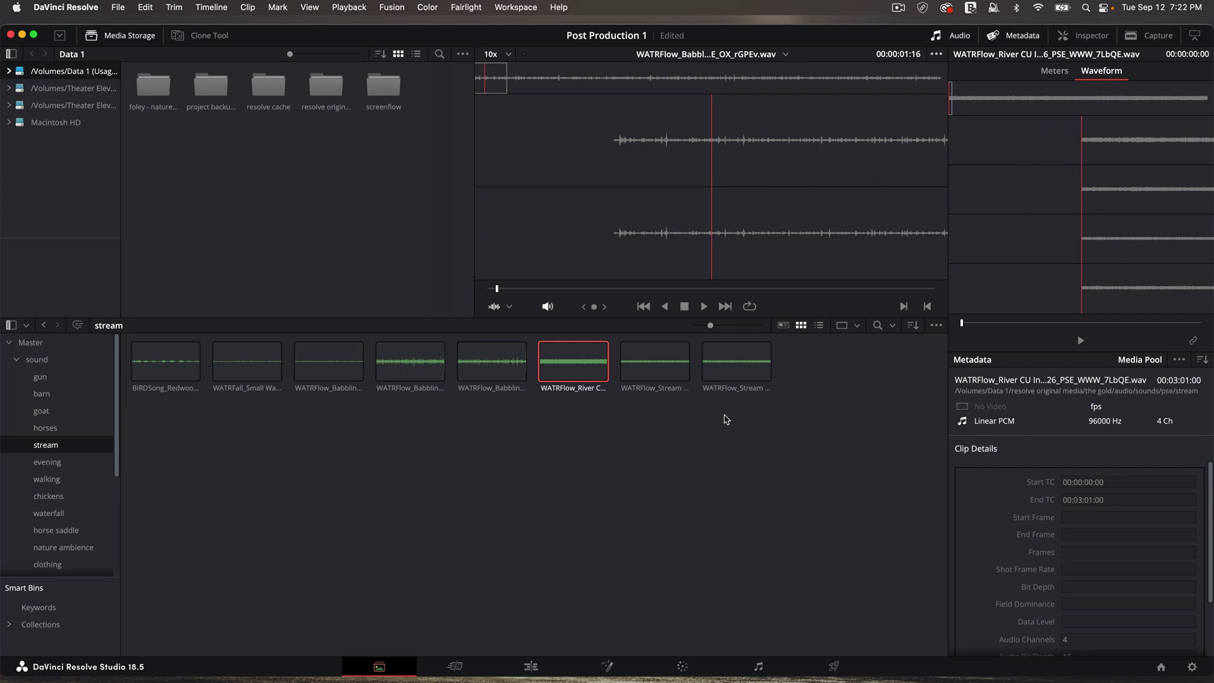
{"action": "left_click", "coordinate": [404, 376]}
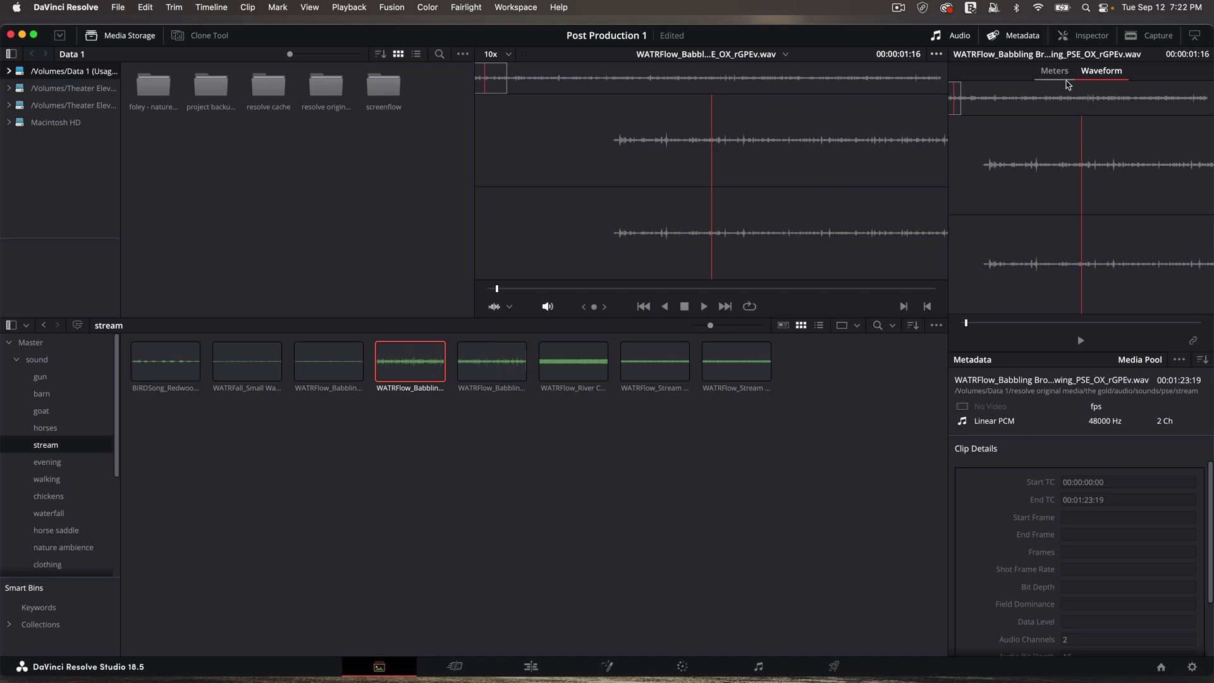
- Show audio meters, load the Babbling Stream clip, and set the viewer back to waveform display
{"action": "left_click", "coordinate": [1062, 76]}
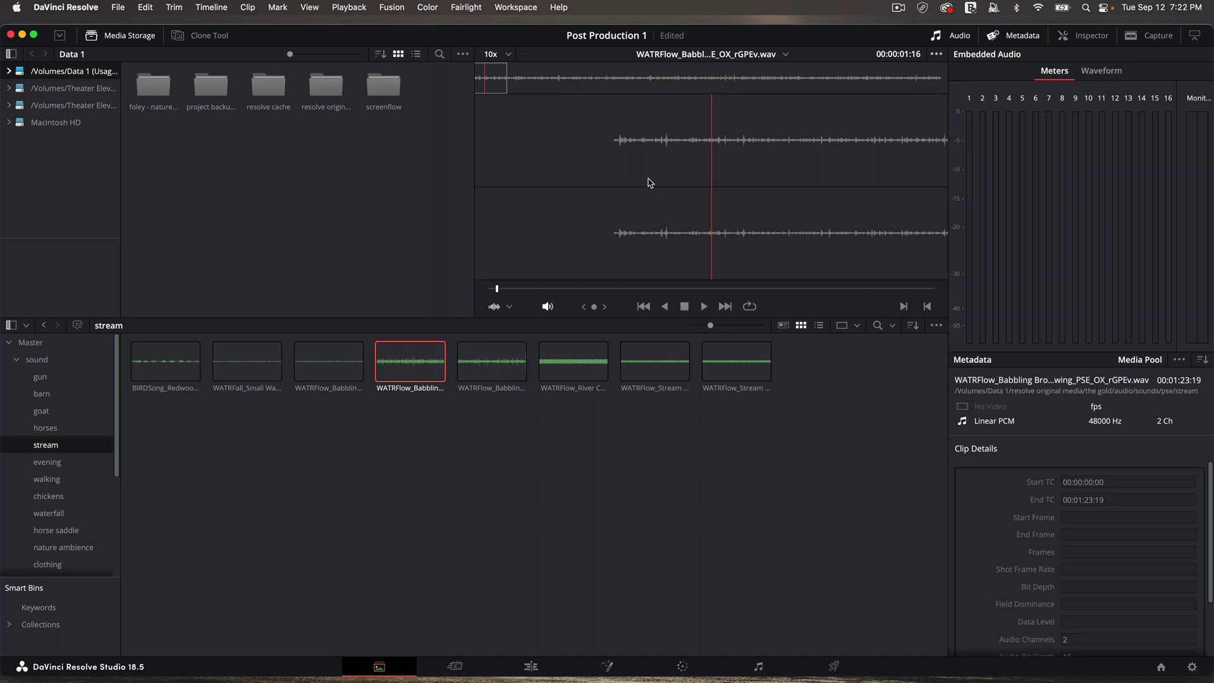
{"action": "left_click", "coordinate": [498, 365]}
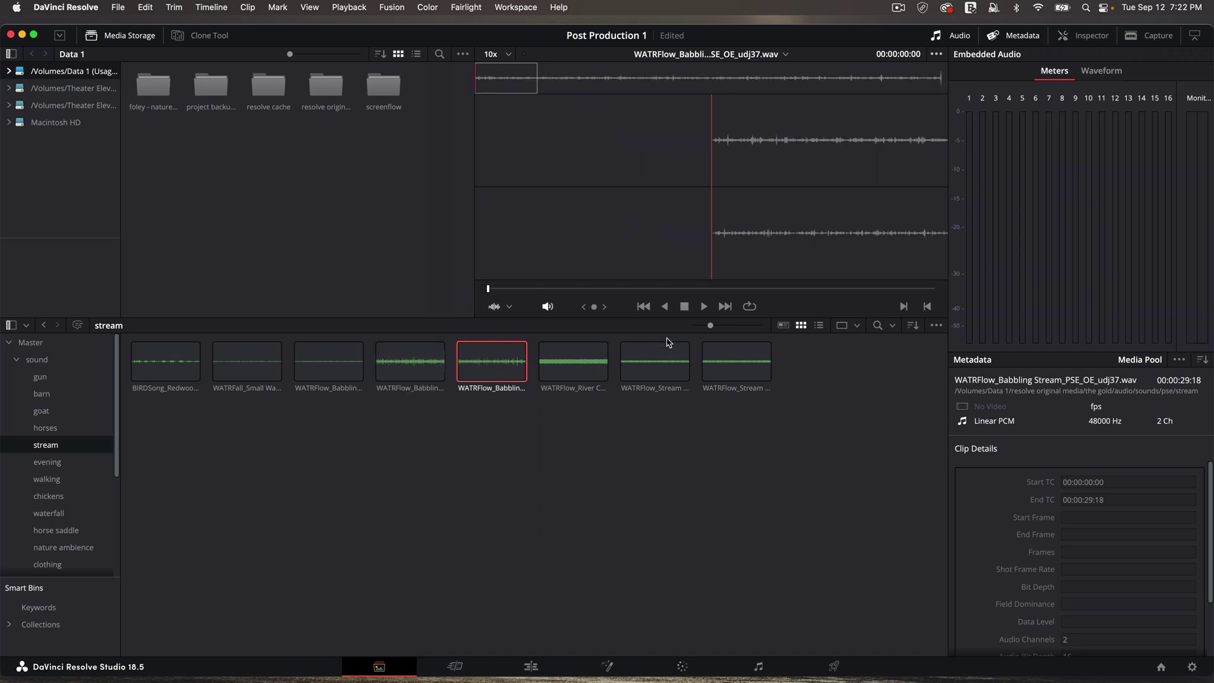
{"action": "left_click", "coordinate": [510, 307]}
{"action": "left_click", "coordinate": [516, 329]}
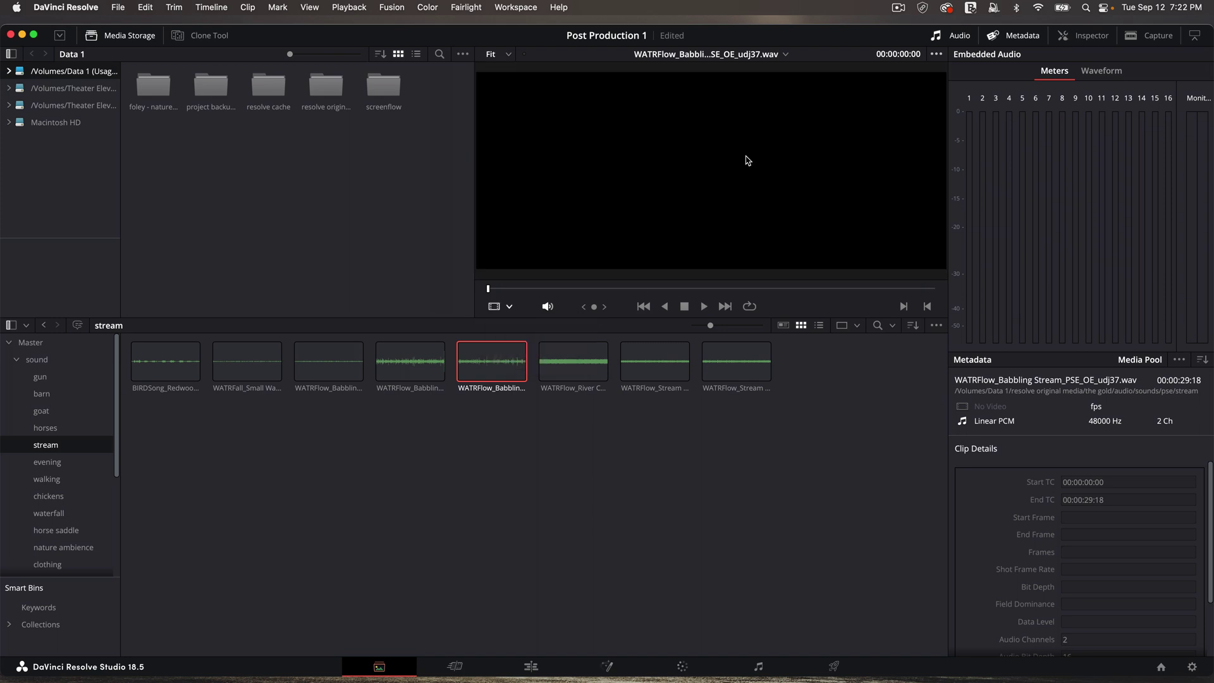
{"action": "left_click", "coordinate": [510, 308]}
{"action": "left_click", "coordinate": [520, 343]}
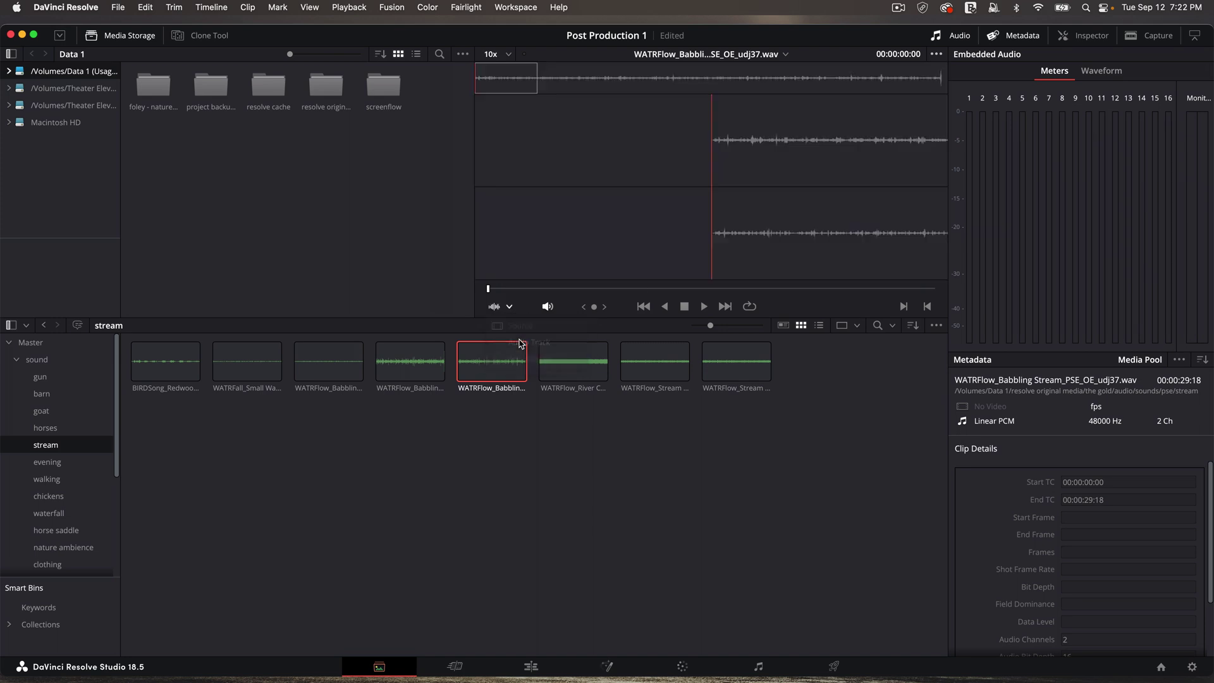
- Scrub about eight seconds into the Babbling Stream clip, enlarge the viewer, play it, then return to Edit
{"action": "left_click_drag", "start_coordinate": [480, 79], "coordinate": [612, 78]}
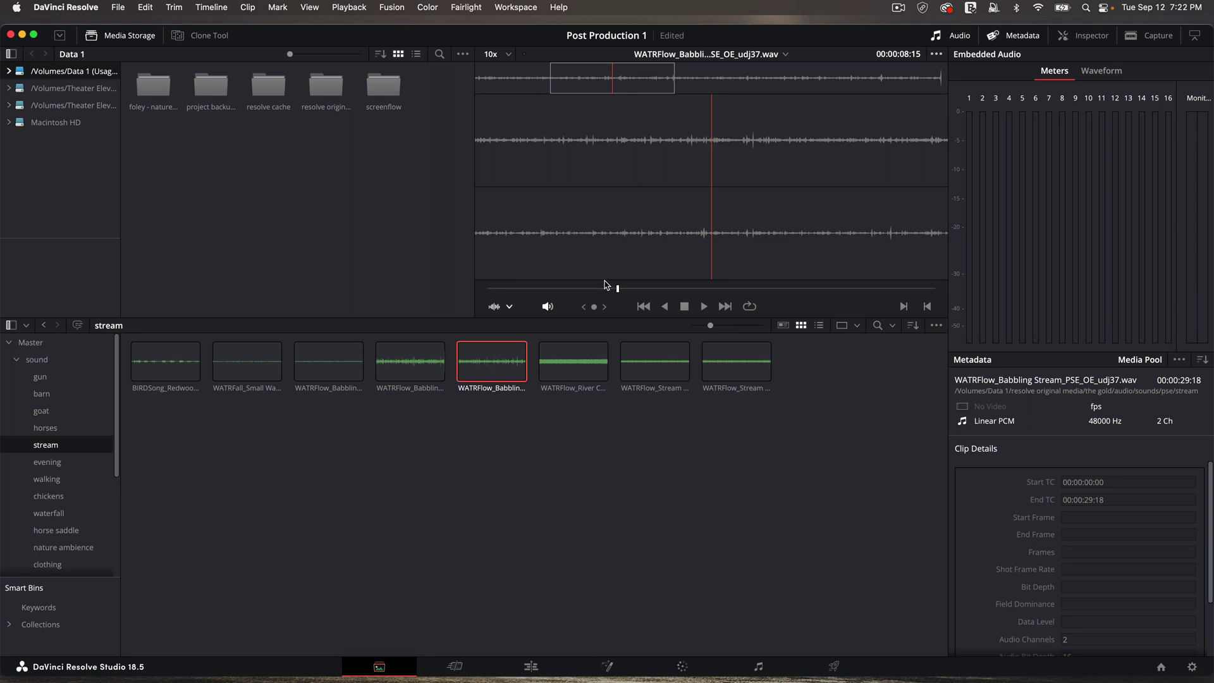
{"action": "left_click_drag", "start_coordinate": [588, 318], "coordinate": [591, 438]}
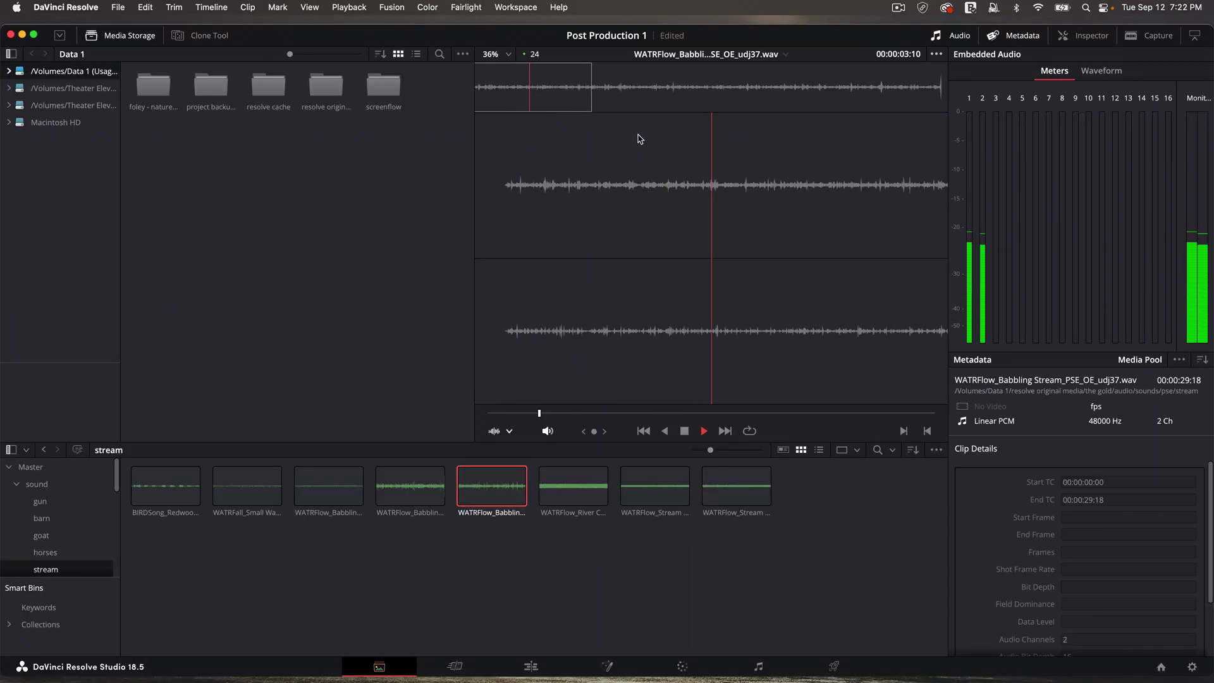
{"action": "key", "text": "space"}
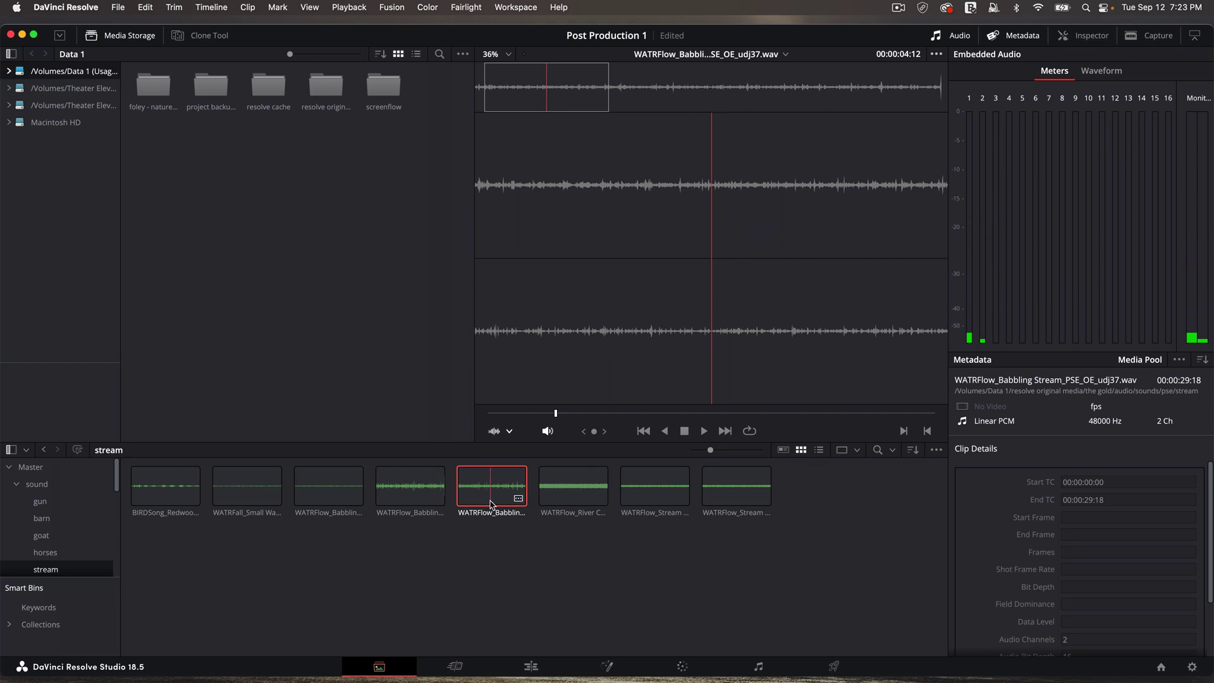
{"action": "key", "text": "shift+4"}
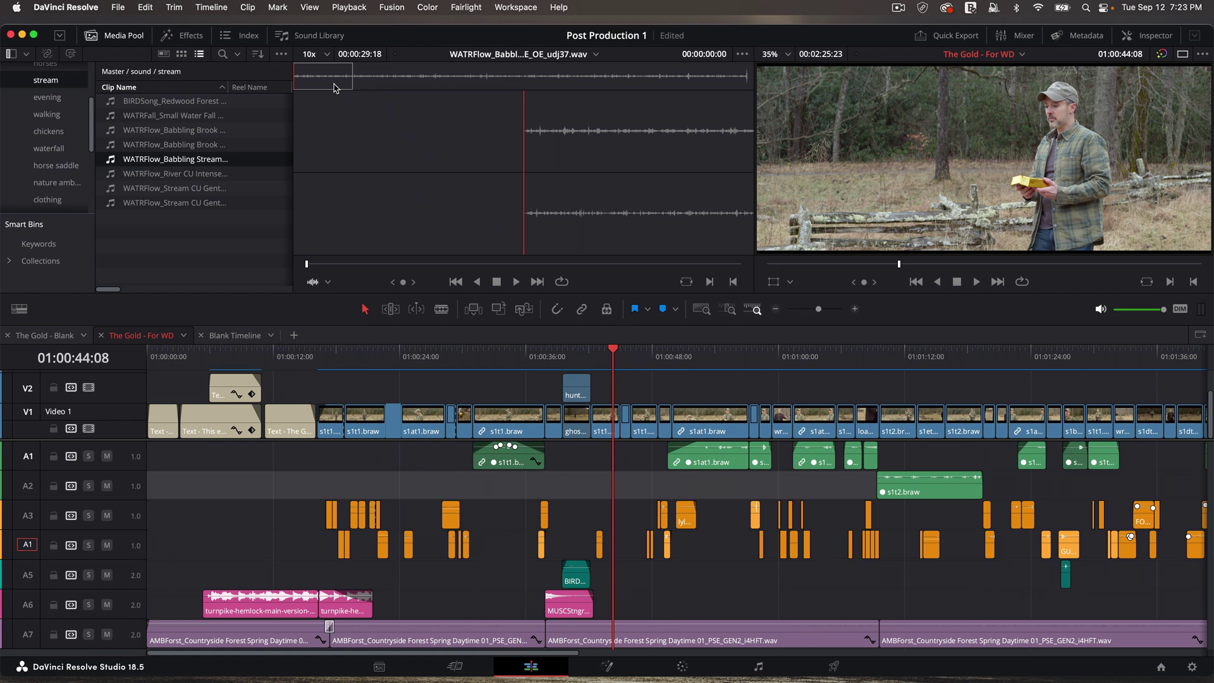
- Set the source position to 00:00:06:19, play the timeline from the opening title, and save
{"action": "left_click", "coordinate": [377, 81]}
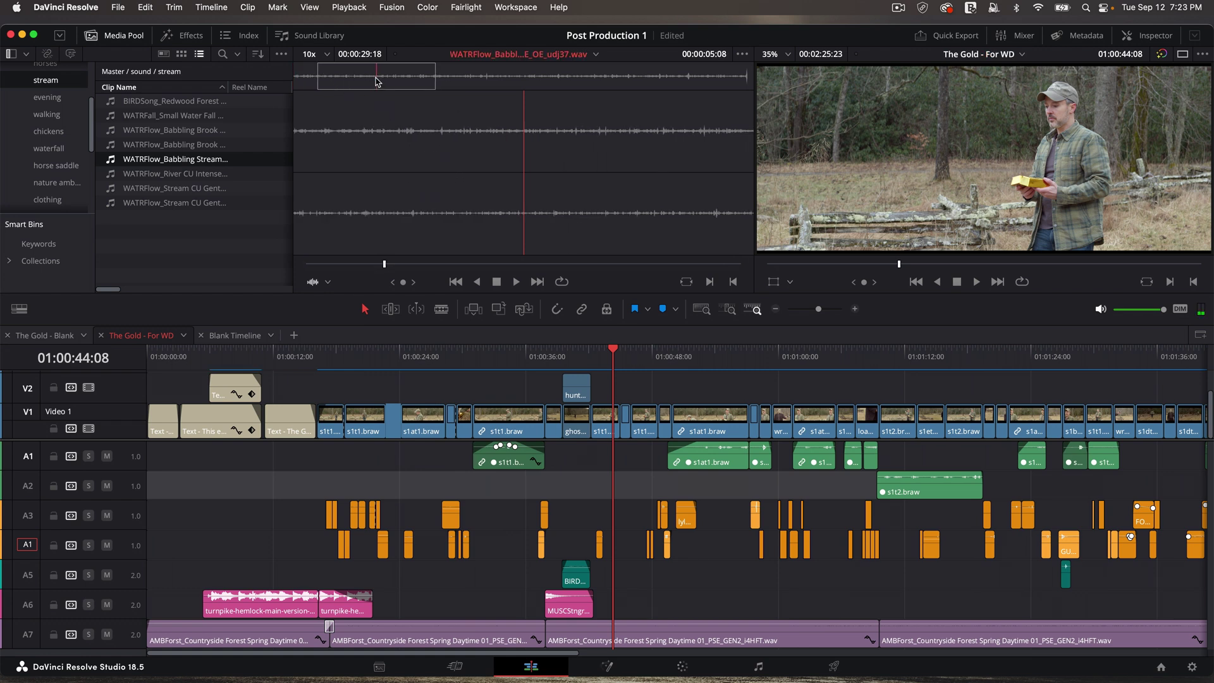
{"action": "left_click_drag", "start_coordinate": [380, 82], "coordinate": [229, 493]}
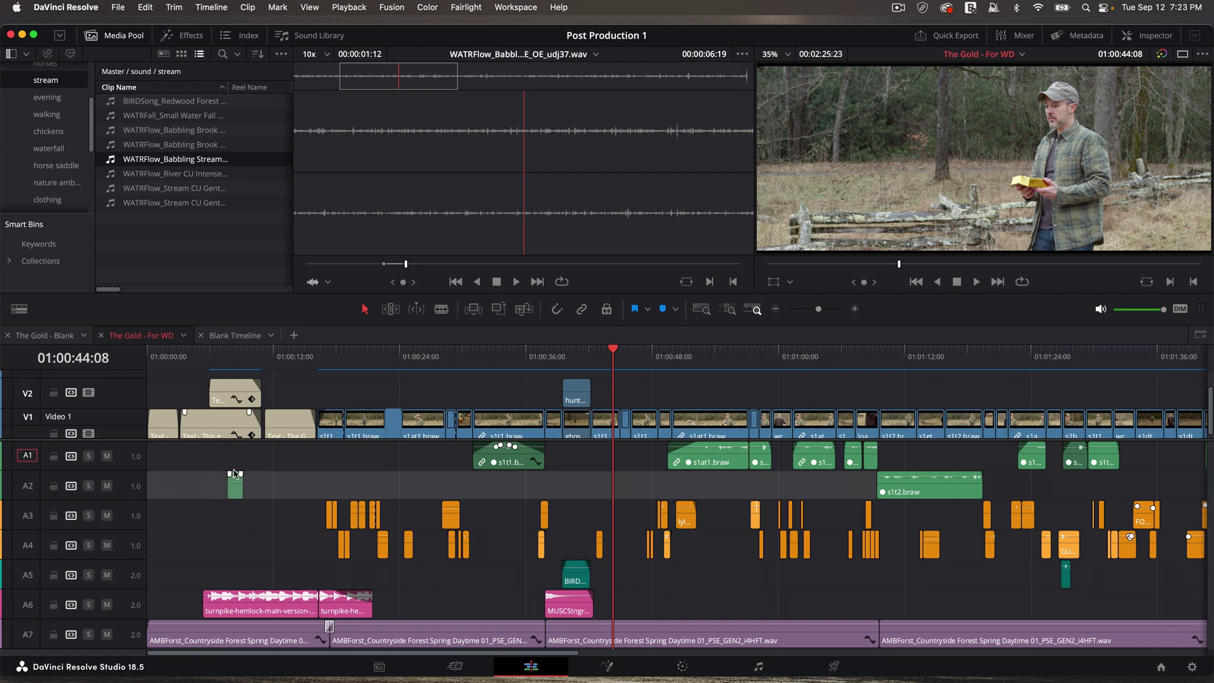
{"action": "left_click", "coordinate": [231, 362]}
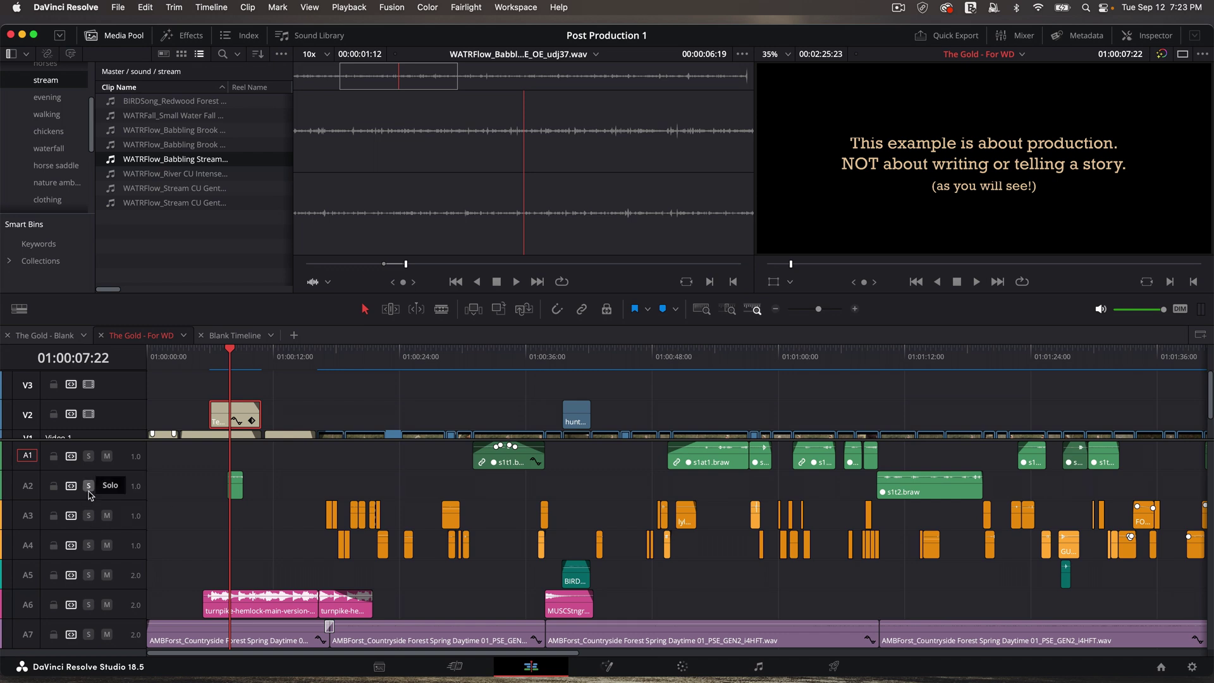
{"action": "key", "text": "space"}
{"action": "key", "text": "space"}
{"action": "key", "text": "super+s"}
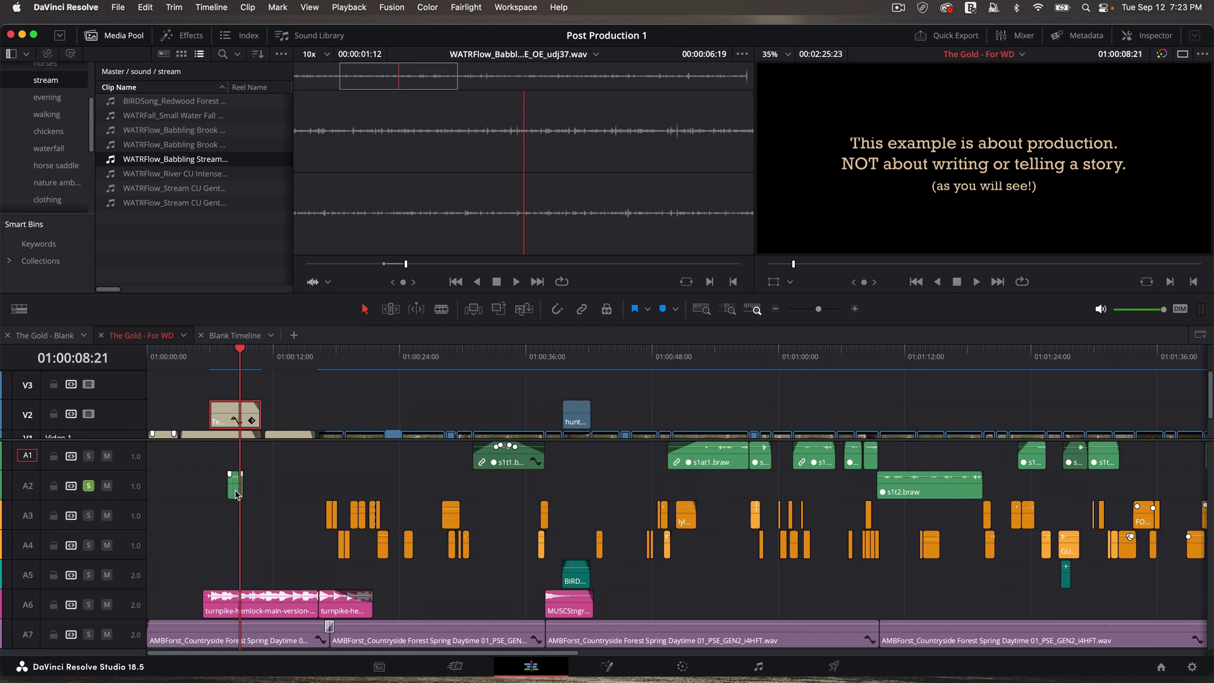
- Move the short stream clip down to A5, solo A5, and put the playhead at 01:00:08:07
{"action": "left_click_drag", "start_coordinate": [235, 489], "coordinate": [233, 569]}
{"action": "left_click", "coordinate": [88, 575]}
{"action": "left_click_drag", "start_coordinate": [224, 370], "coordinate": [233, 370]}
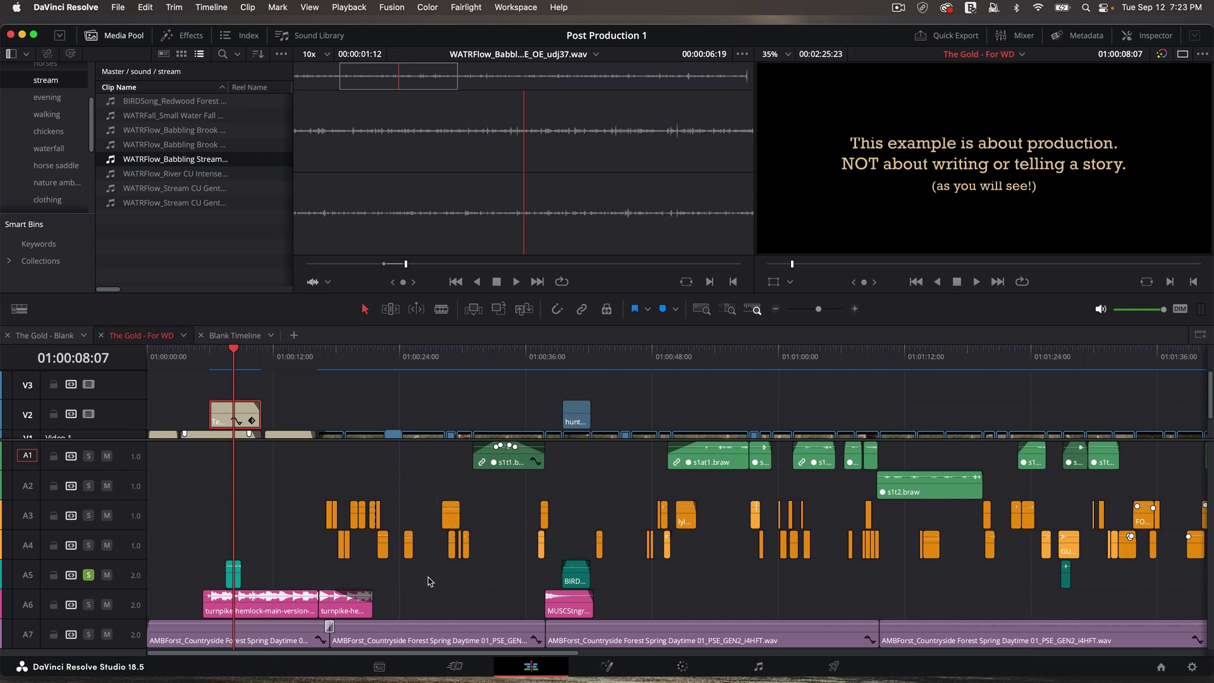
- Shift the stream clip off A5 to a +05:02 offset on a higher track
{"action": "scroll", "coordinate": [229, 589], "scroll_direction": "down", "scroll_amount": 1}
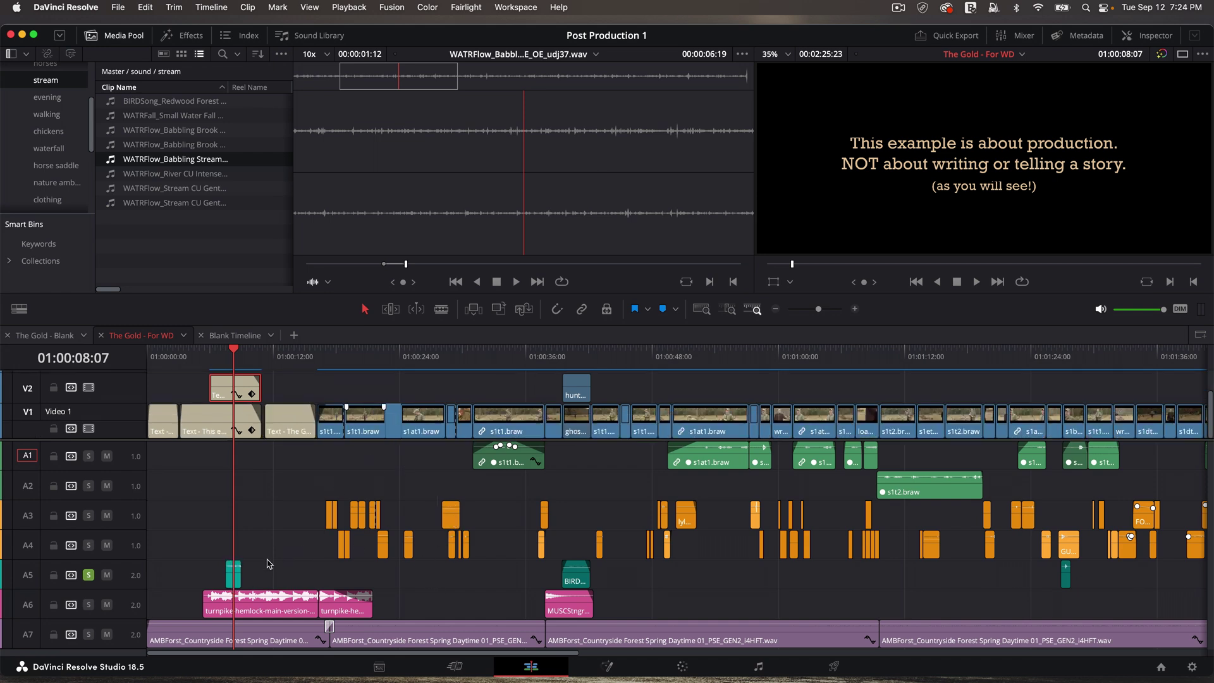
{"action": "left_click_drag", "start_coordinate": [232, 583], "coordinate": [292, 511]}
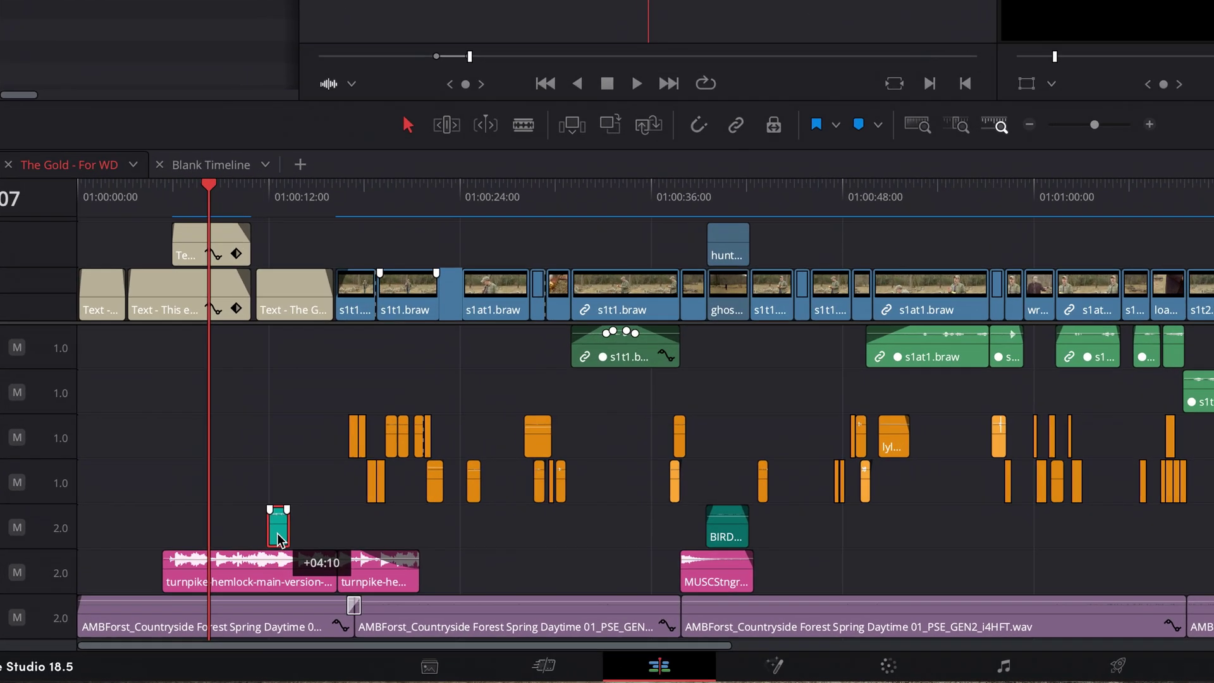
{"action": "left_click_drag", "start_coordinate": [299, 400], "coordinate": [292, 461]}
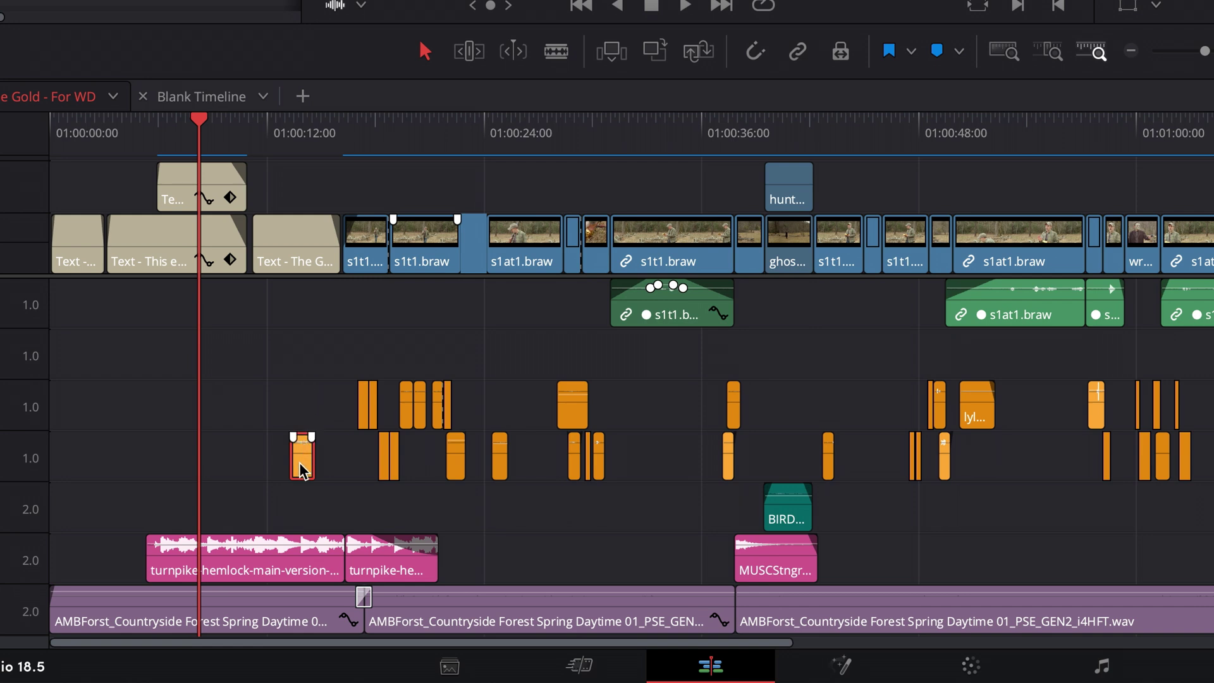
- Move the orange sound clip to the top audio track and turn off solo on A5
{"action": "mouse_move", "coordinate": [300, 463]}
{"action": "left_mouse_down"}
{"action": "mouse_move", "coordinate": [298, 317]}
{"action": "mouse_move", "coordinate": [302, 410]}
{"action": "mouse_move", "coordinate": [179, 412]}
{"action": "mouse_move", "coordinate": [228, 425]}
{"action": "mouse_move", "coordinate": [363, 409]}
{"action": "mouse_move", "coordinate": [296, 406]}
{"action": "mouse_move", "coordinate": [295, 492]}
{"action": "mouse_move", "coordinate": [299, 319]}
{"action": "mouse_move", "coordinate": [308, 486]}
{"action": "mouse_move", "coordinate": [309, 443]}
{"action": "left_mouse_up"}
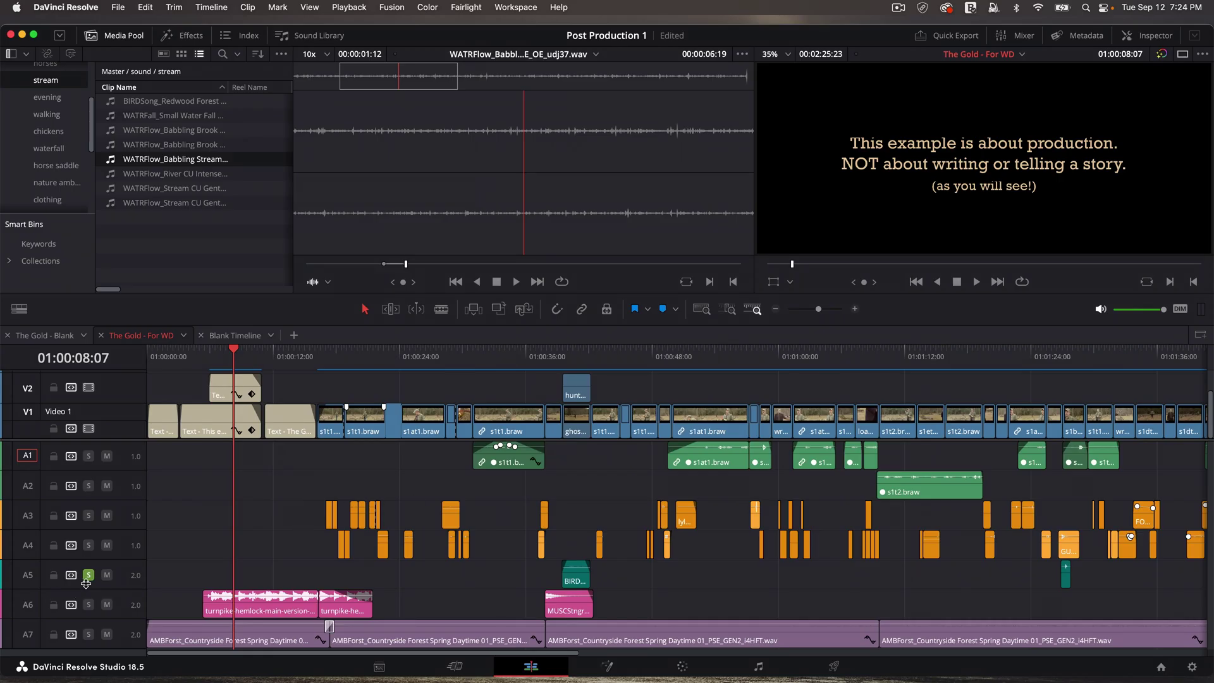
{"action": "left_click", "coordinate": [89, 574]}
{"action": "scroll", "coordinate": [634, 450], "scroll_direction": "right", "scroll_amount": 10}
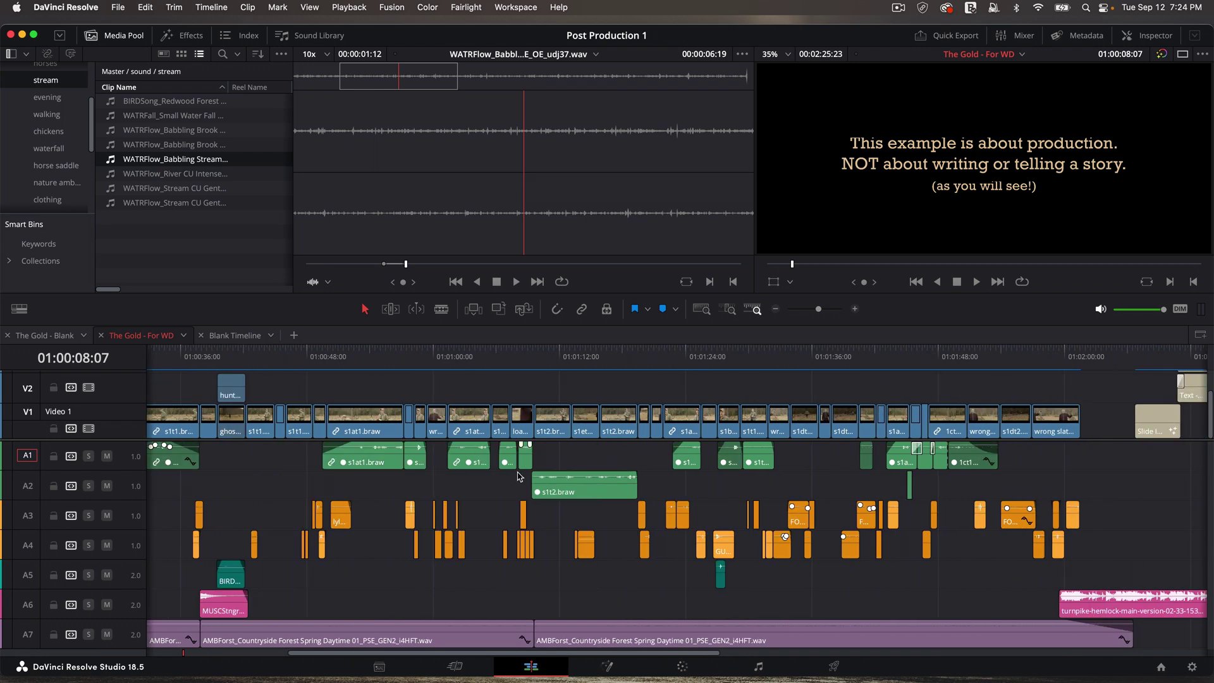
{"action": "scroll", "coordinate": [432, 493], "scroll_direction": "left", "scroll_amount": 3}
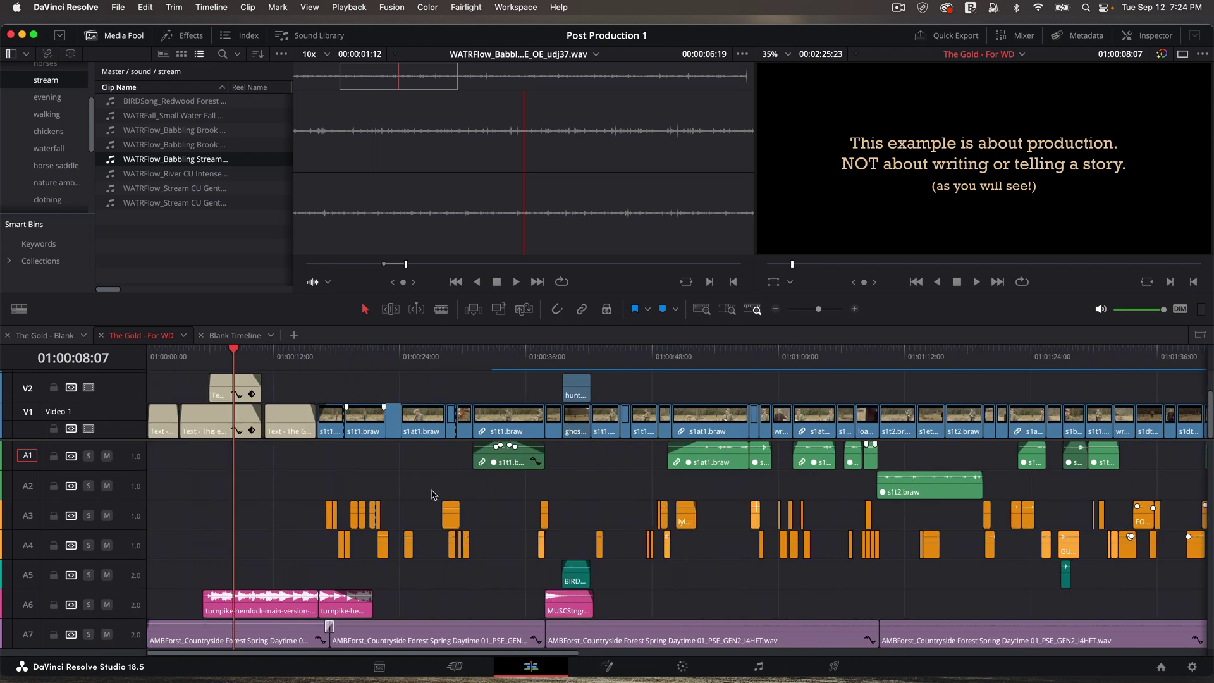
- Show the audio panel beside the timeline and switch it to the Mixer view
{"action": "scroll", "coordinate": [372, 491], "scroll_direction": "left", "scroll_amount": 8}
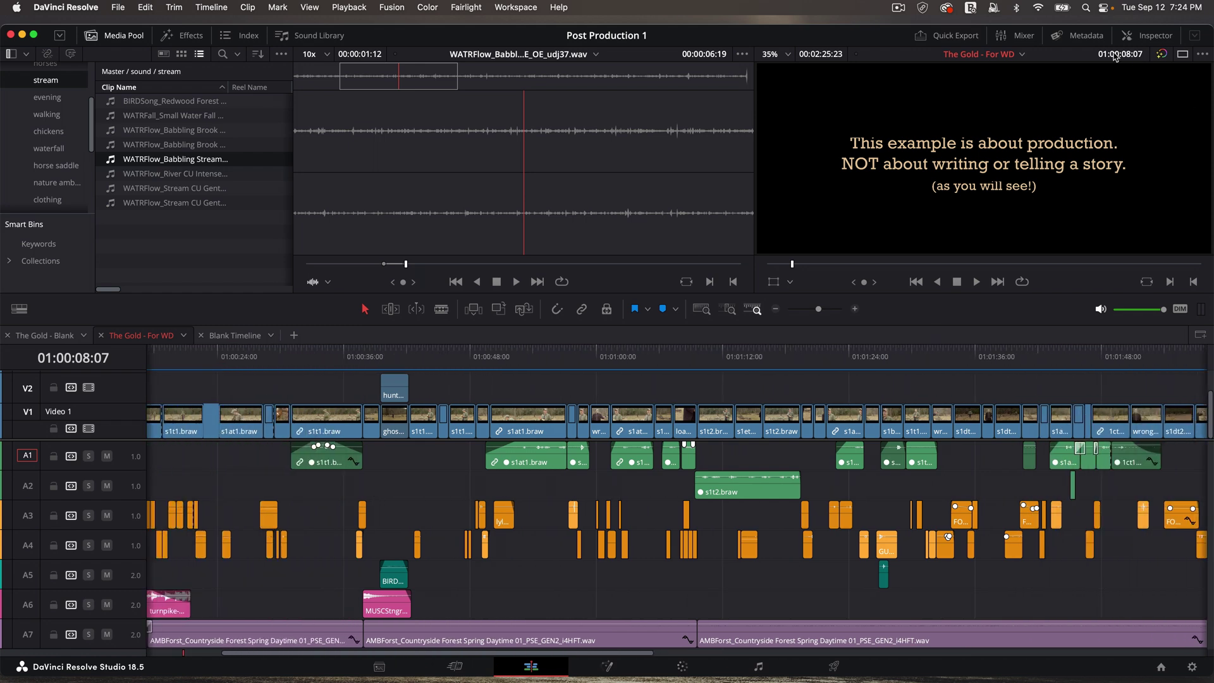
{"action": "left_click", "coordinate": [1005, 36]}
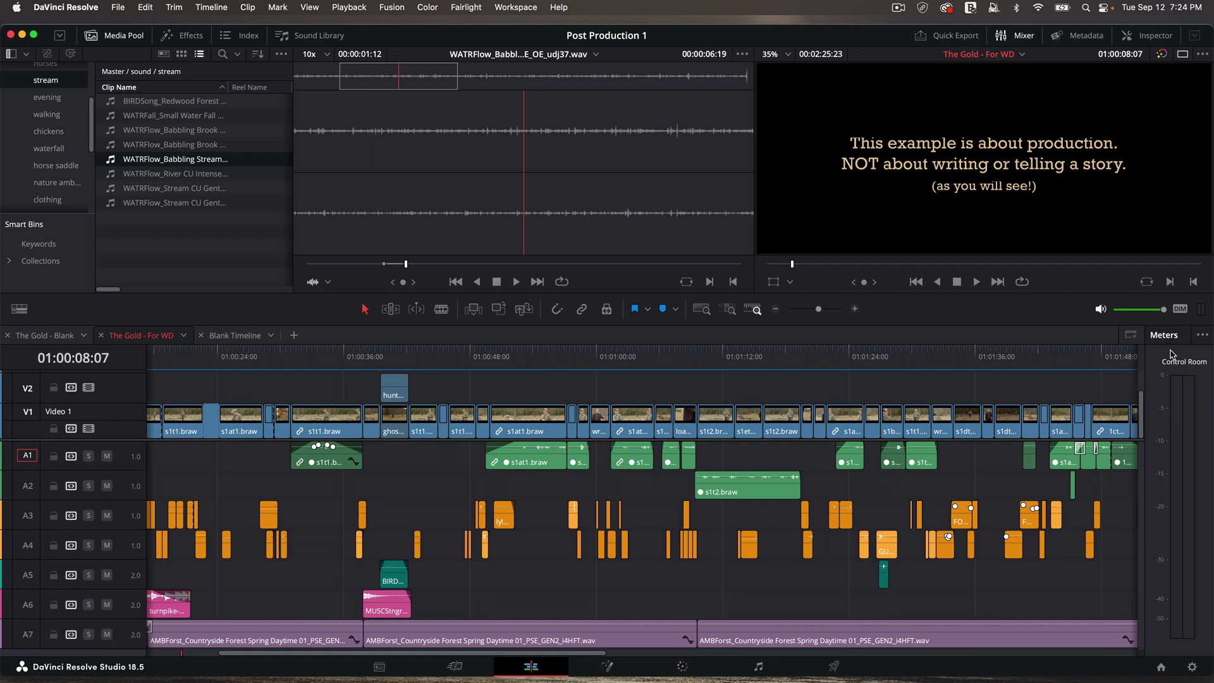
{"action": "left_click", "coordinate": [1202, 339]}
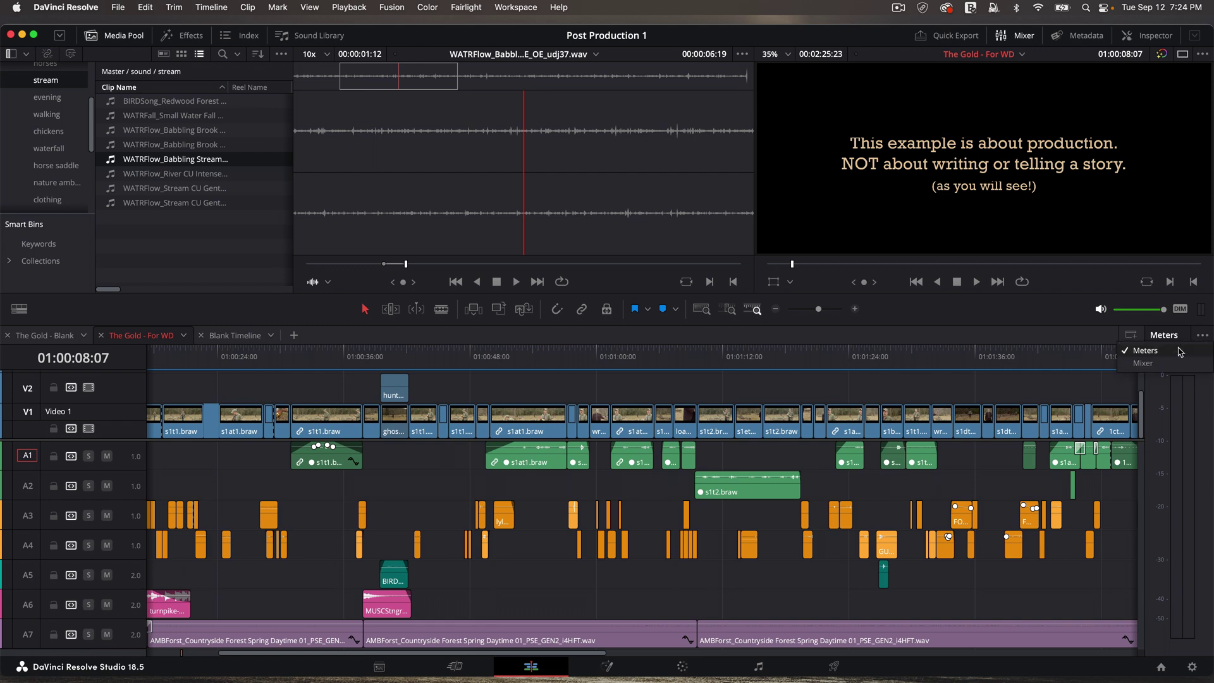
{"action": "left_click", "coordinate": [1150, 364]}
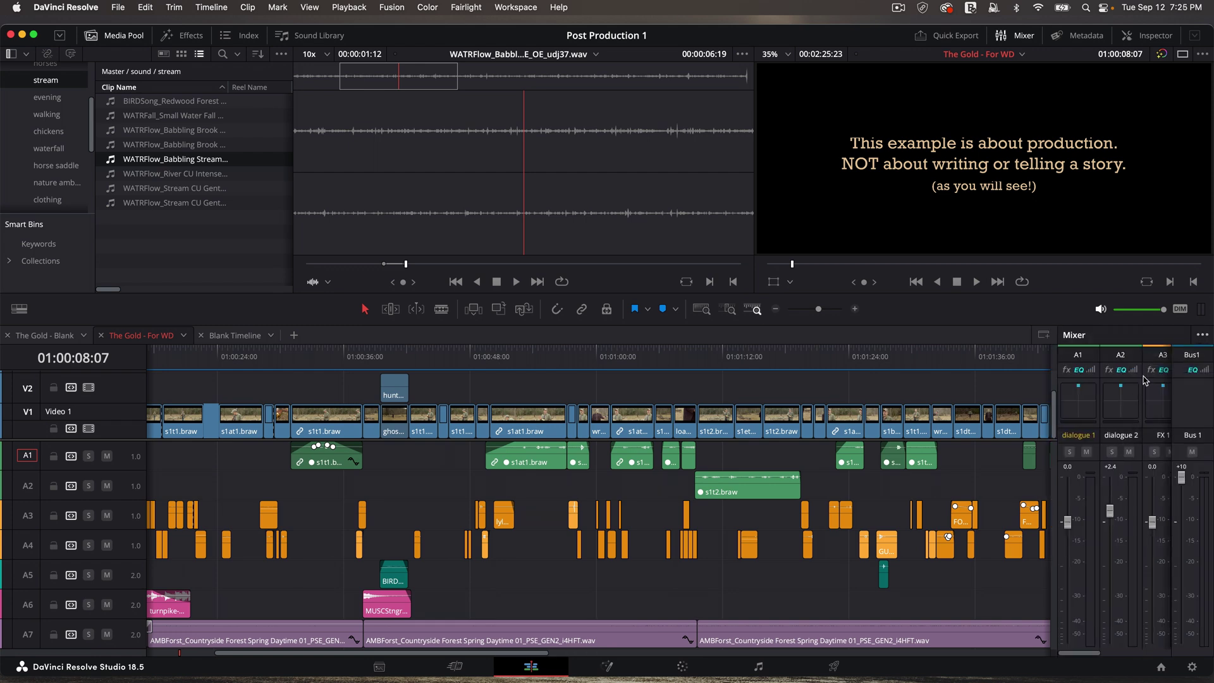
- Check the Workspace > Dual Screen options and leave them unchanged
{"action": "scroll", "coordinate": [1098, 374], "scroll_direction": "right", "scroll_amount": 4}
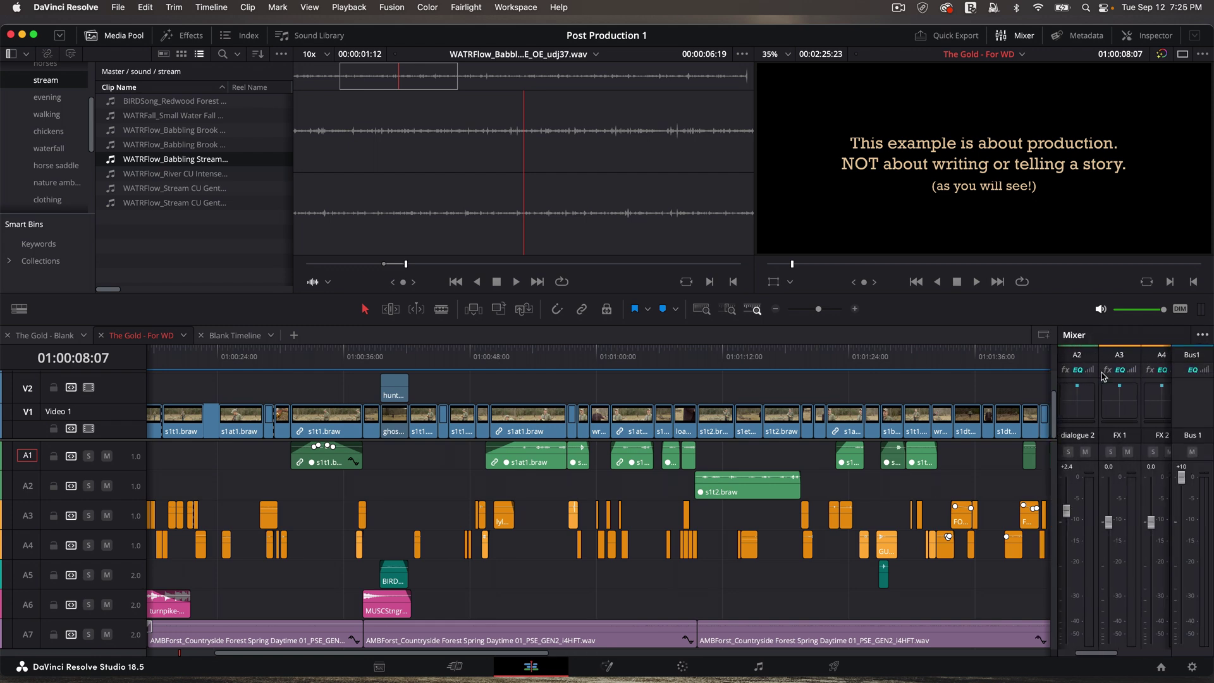
{"action": "scroll", "coordinate": [1107, 377], "scroll_direction": "left", "scroll_amount": 2}
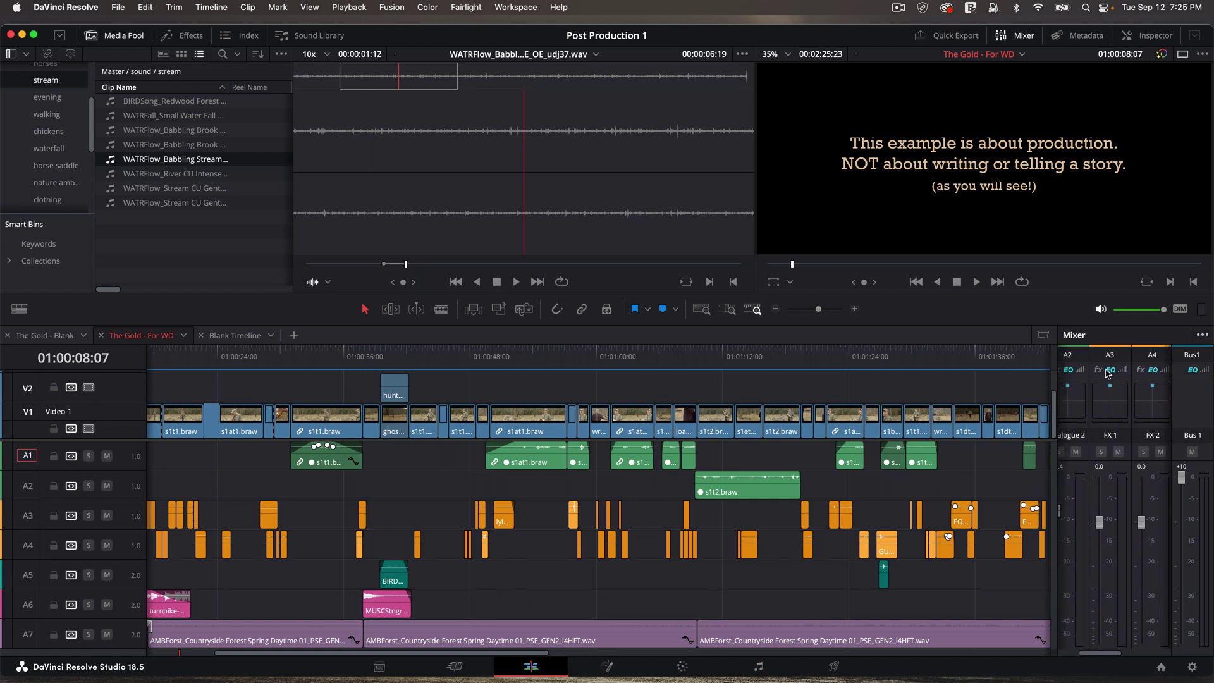
{"action": "left_click", "coordinate": [498, 9]}
{"action": "mouse_move", "coordinate": [539, 120]}
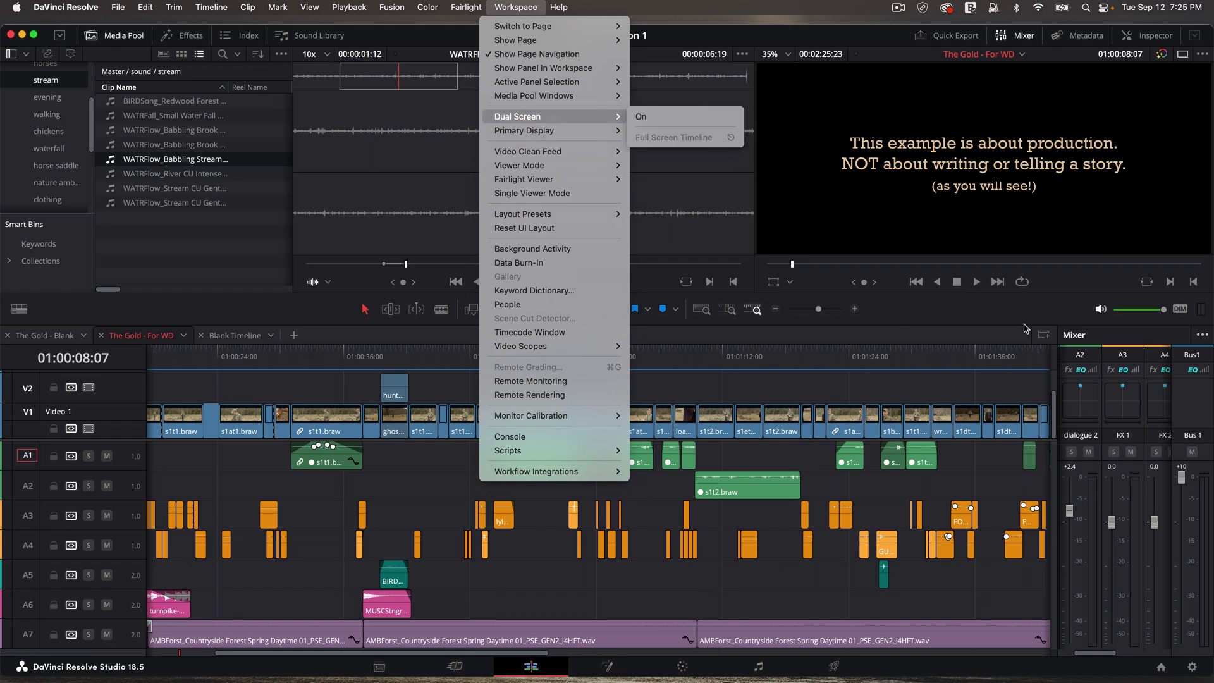
{"action": "left_click", "coordinate": [986, 391]}
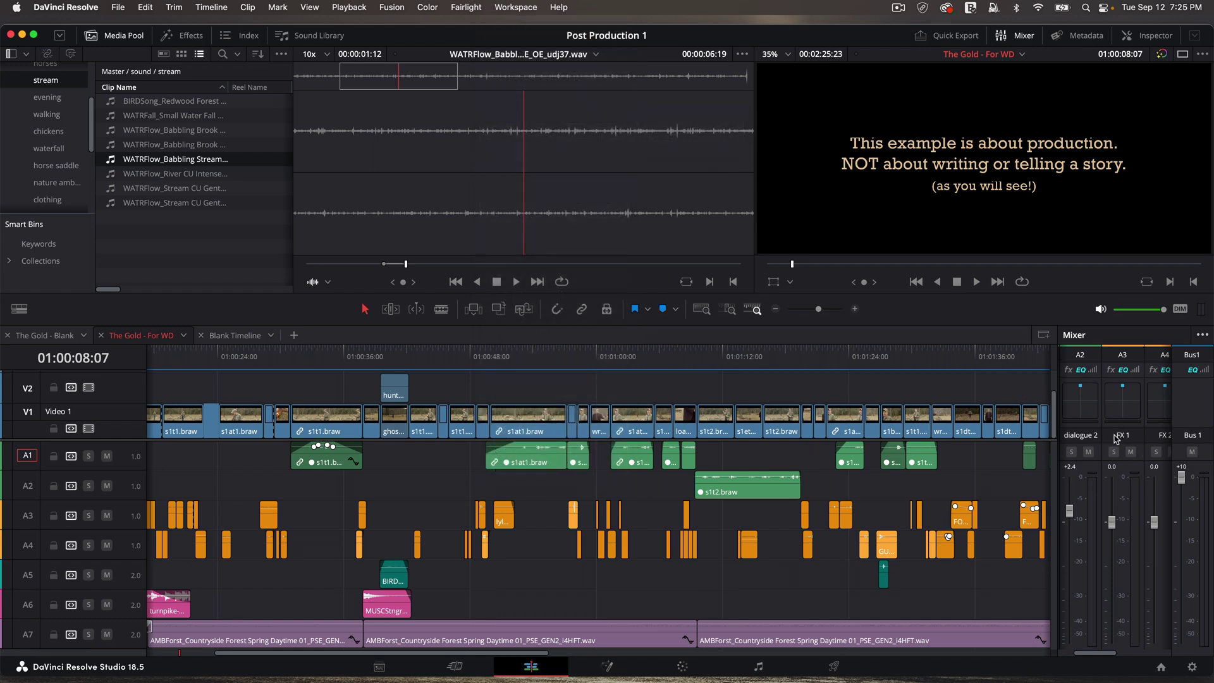
- Review the A5–A7 fader levels and turn off Solo on music track A6
{"action": "scroll", "coordinate": [1116, 438], "scroll_direction": "right", "scroll_amount": 5}
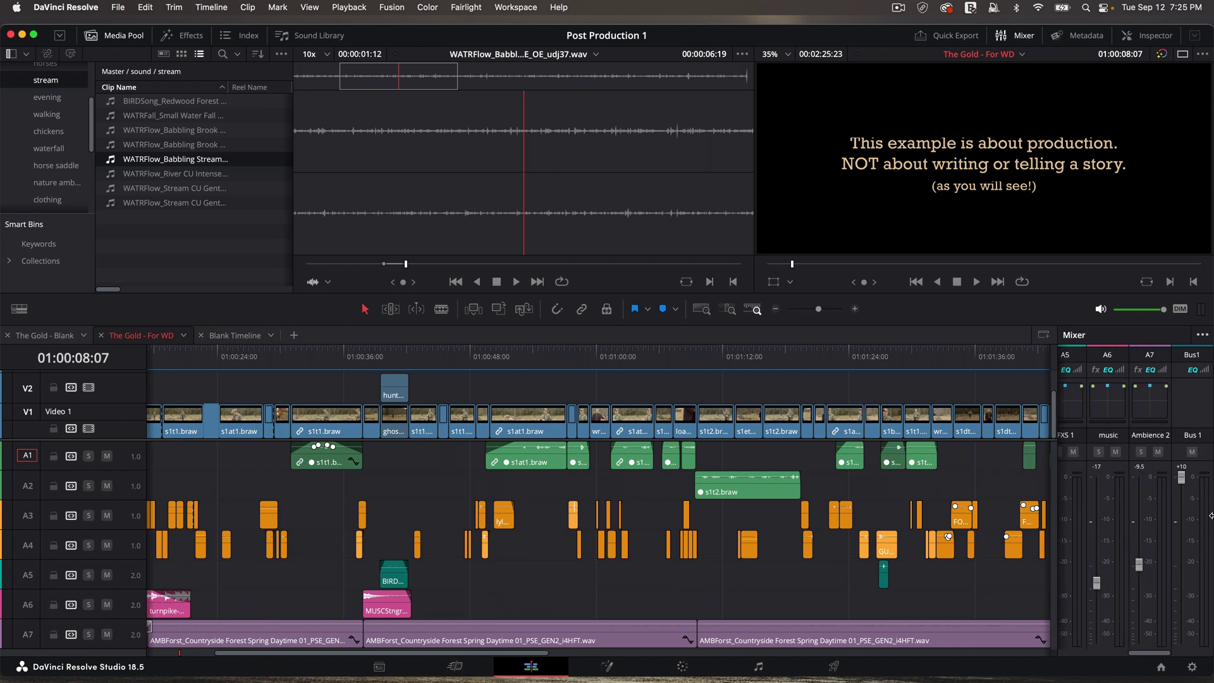
{"action": "scroll", "coordinate": [1118, 404], "scroll_direction": "left", "scroll_amount": 2}
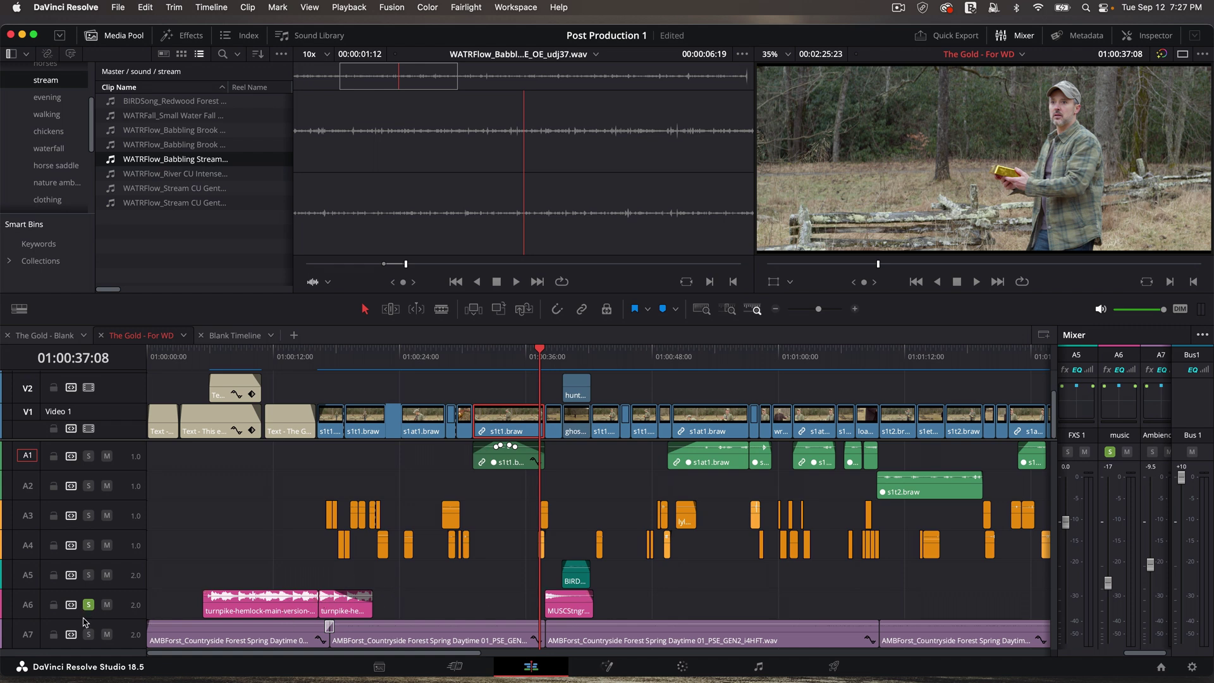
{"action": "left_click", "coordinate": [1108, 452]}
- Hide the mixer, zoom in at 01:00:51, solo FX 1 track A3, play and save
{"action": "left_click", "coordinate": [1023, 36]}
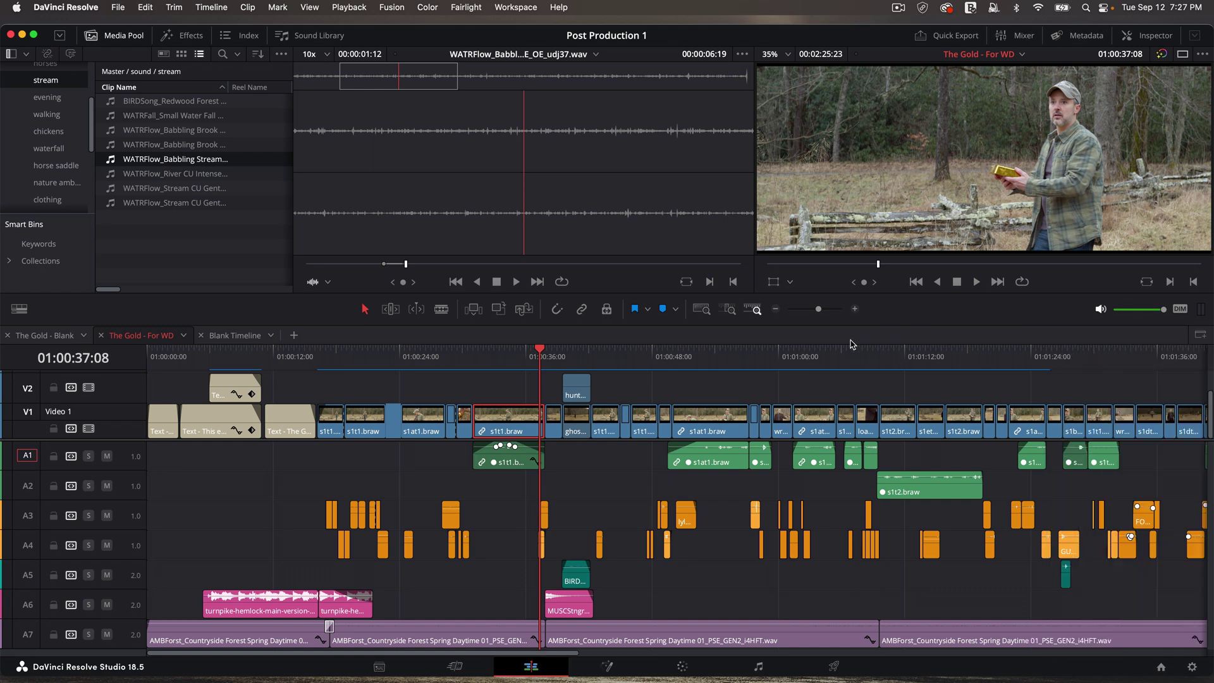
{"action": "scroll", "coordinate": [399, 473], "scroll_direction": "right", "scroll_amount": 5}
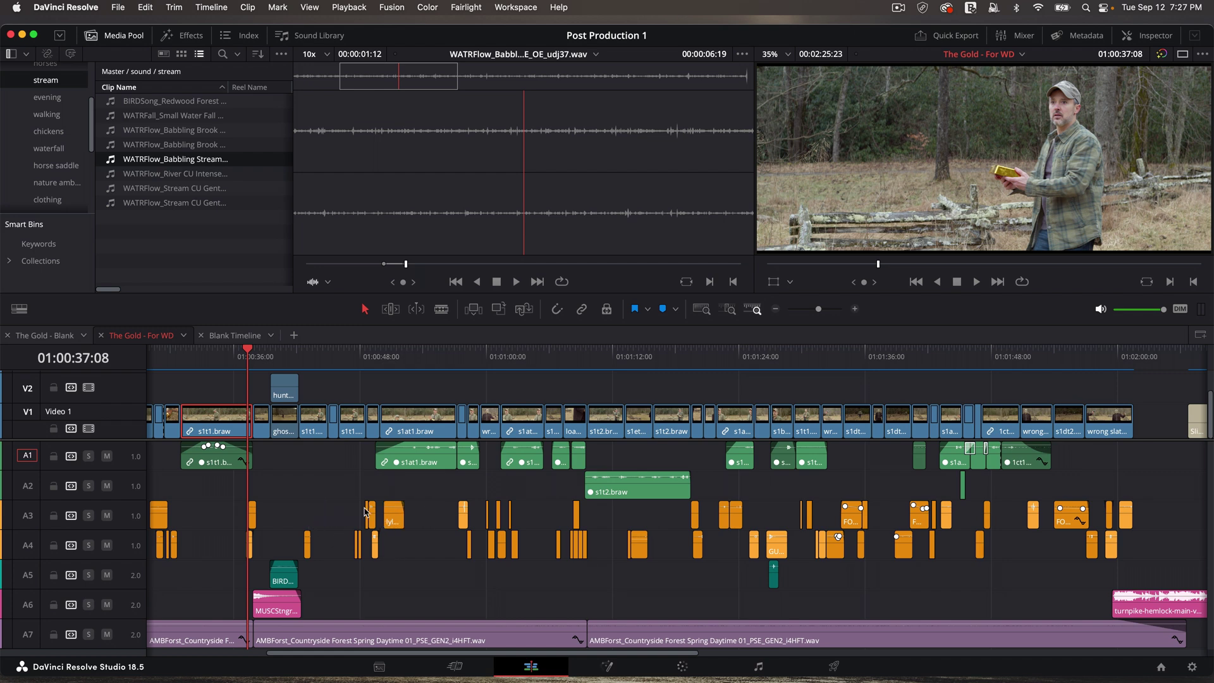
{"action": "left_click", "coordinate": [414, 382]}
{"action": "key", "text": "super+equal"}
{"action": "key", "text": "super+equal"}
{"action": "key", "text": "super+equal"}
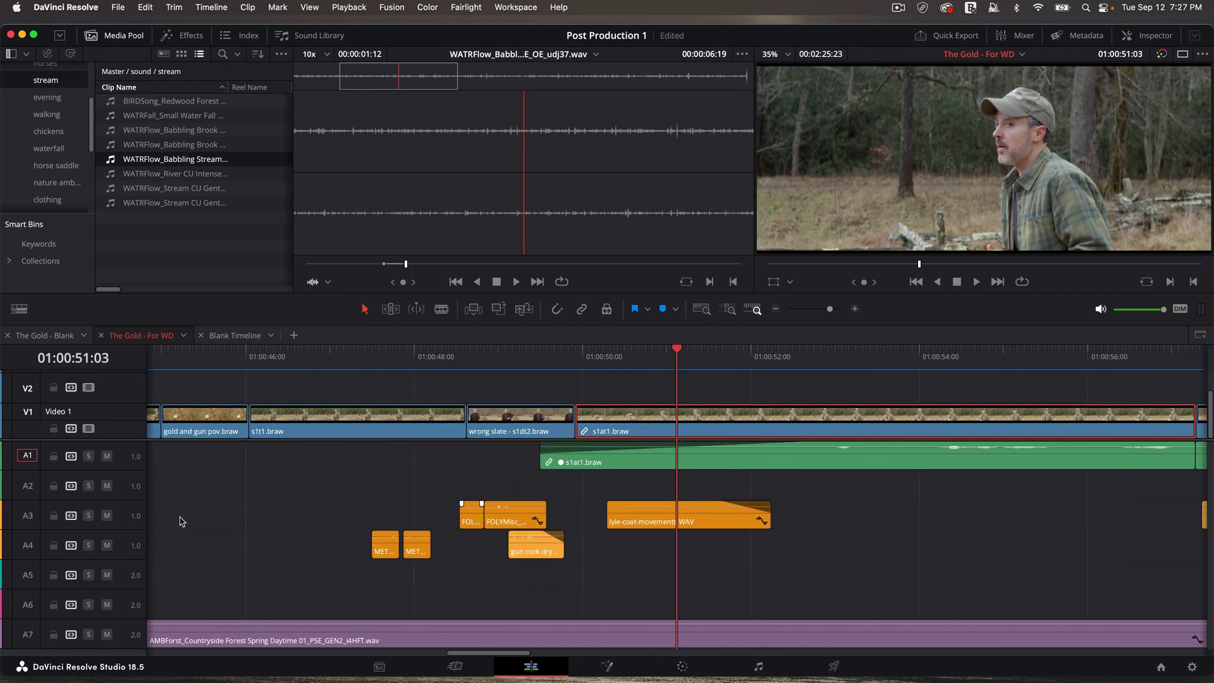
{"action": "left_click", "coordinate": [88, 515]}
{"action": "left_click", "coordinate": [597, 366]}
{"action": "key", "text": "space"}
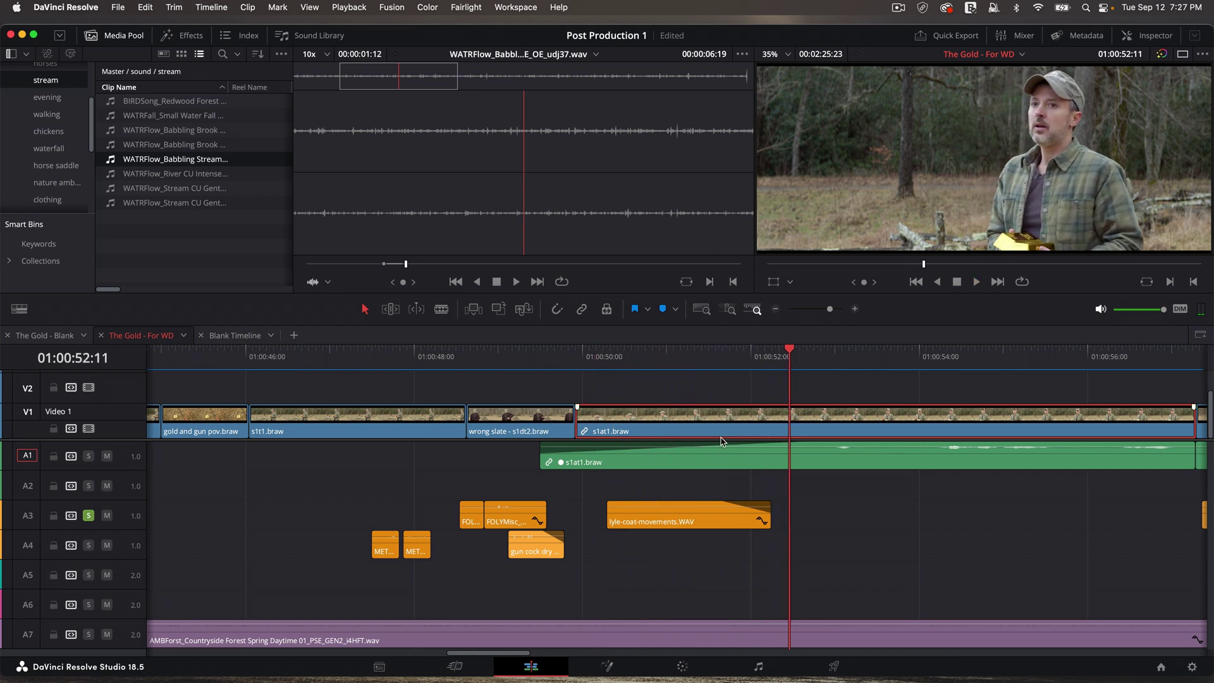
{"action": "key", "text": "super+s"}
- Make the FX 1 track taller and raise the lyle-coat-movements.WAV clip's volume slightly
{"action": "left_click_drag", "start_coordinate": [130, 528], "coordinate": [129, 587]}
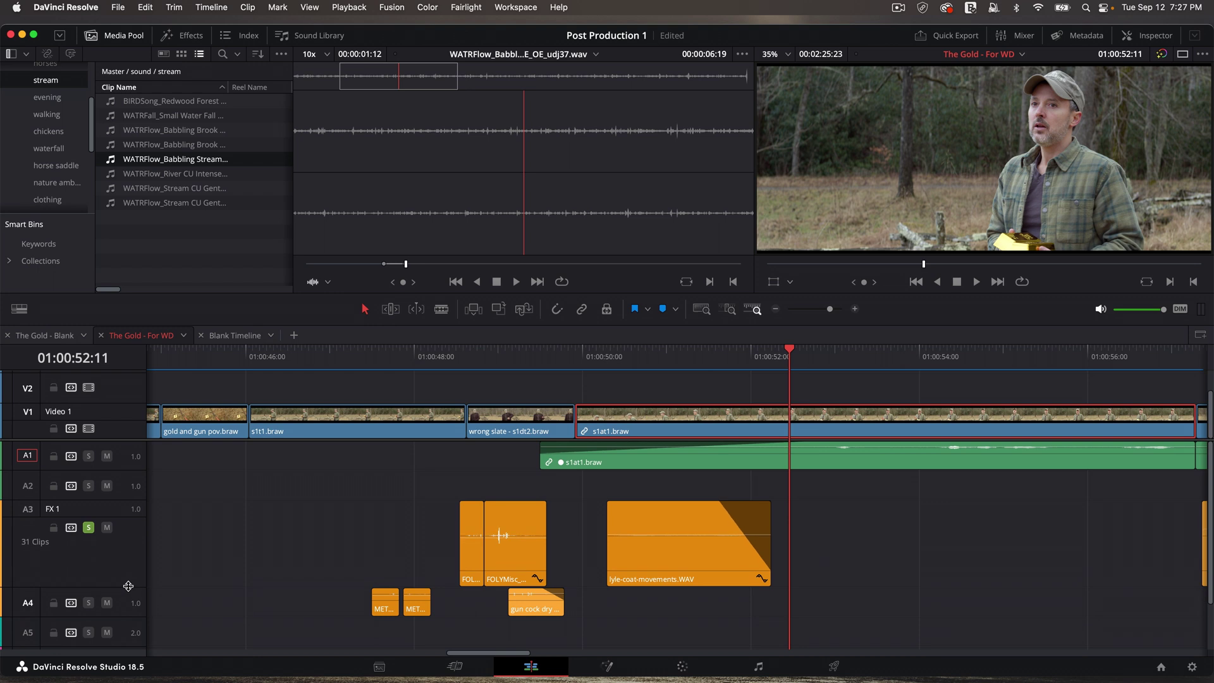
{"action": "left_click", "coordinate": [686, 536]}
{"action": "left_click_drag", "start_coordinate": [678, 536], "coordinate": [683, 528]}
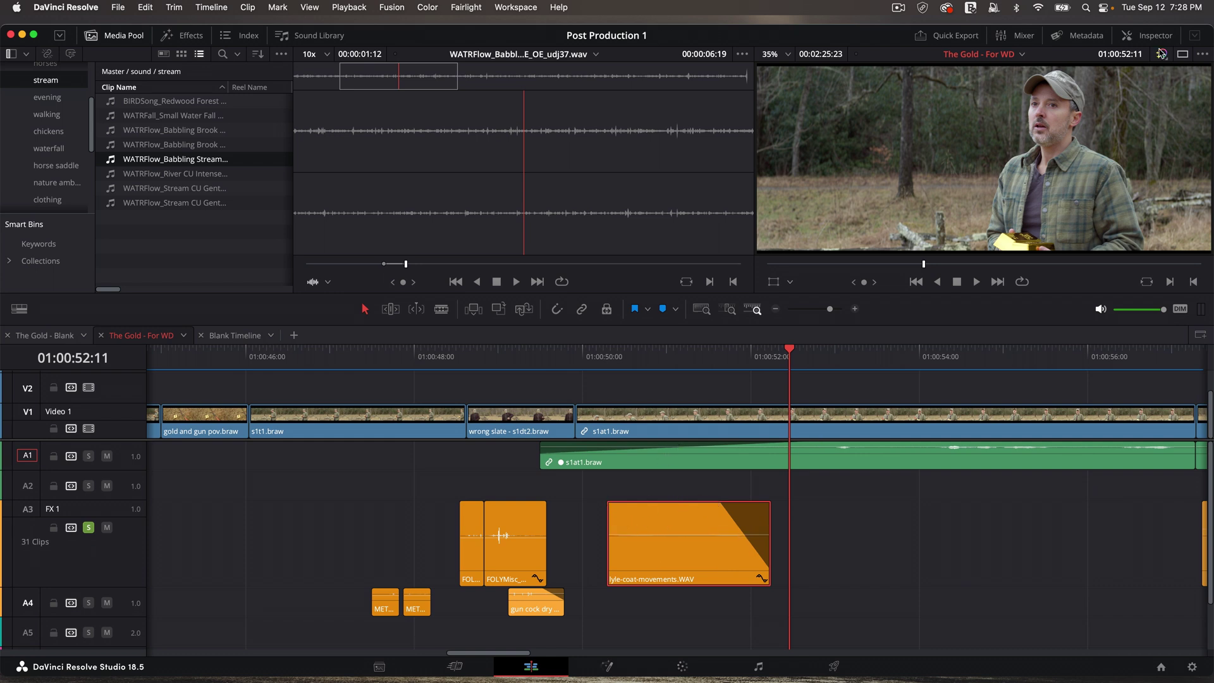
- Show lyle-coat-movements.WAV's Inspector audio settings at -6.11 volume and shrink FX 1 back down
{"action": "left_click", "coordinate": [1152, 38]}
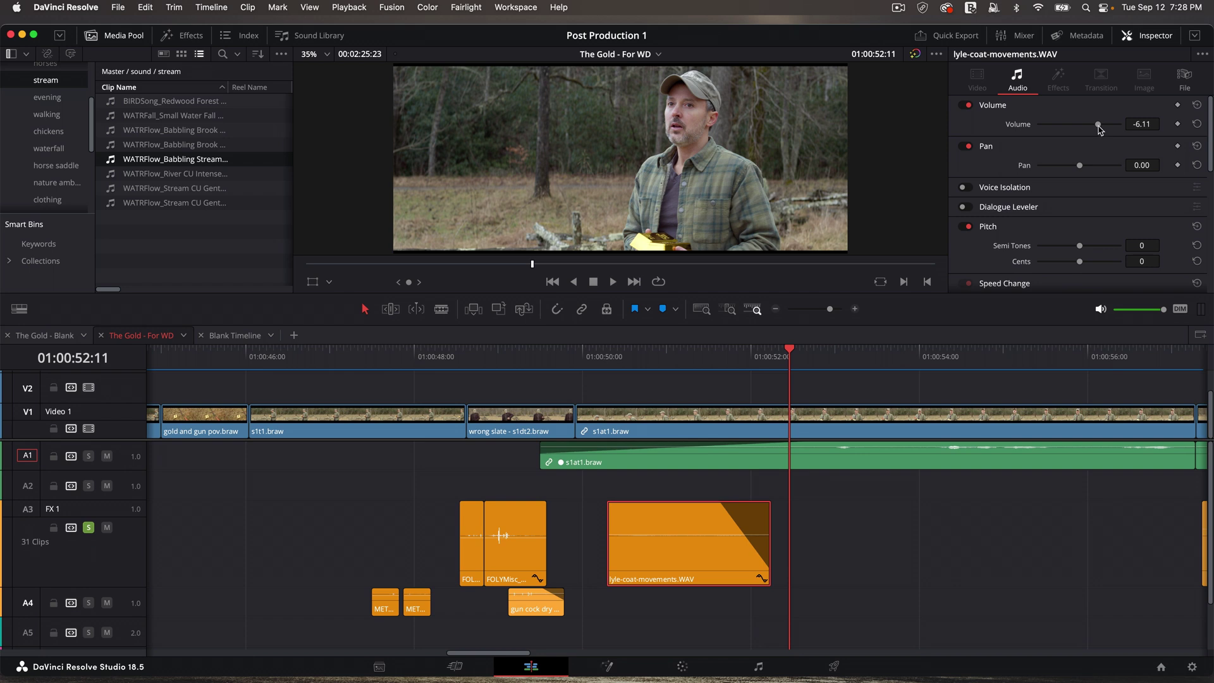
{"action": "left_click", "coordinate": [1141, 124]}
{"action": "left_click_drag", "start_coordinate": [99, 592], "coordinate": [107, 547]}
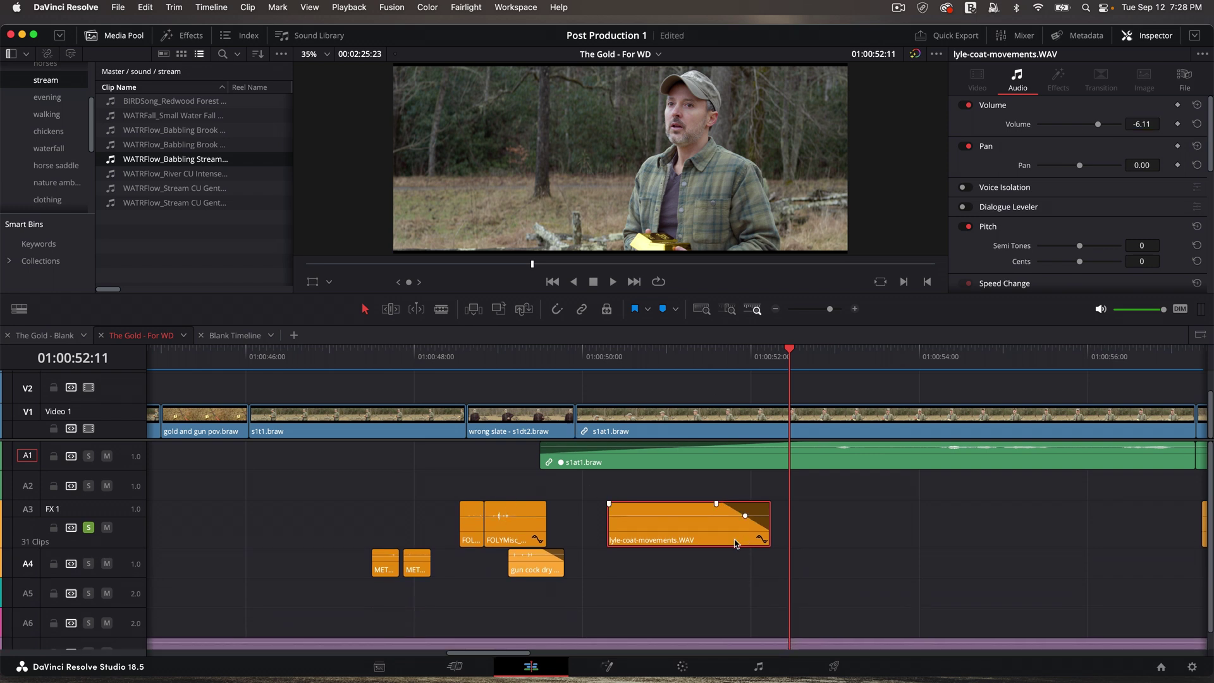
{"action": "scroll", "coordinate": [1011, 190], "scroll_direction": "down", "scroll_amount": 3}
- Paste a second lyle-coat-movements.WAV clip and add three volume keyframes, dipping the middle one
{"action": "scroll", "coordinate": [1099, 210], "scroll_direction": "up", "scroll_amount": 3}
{"action": "key", "text": "super+v"}
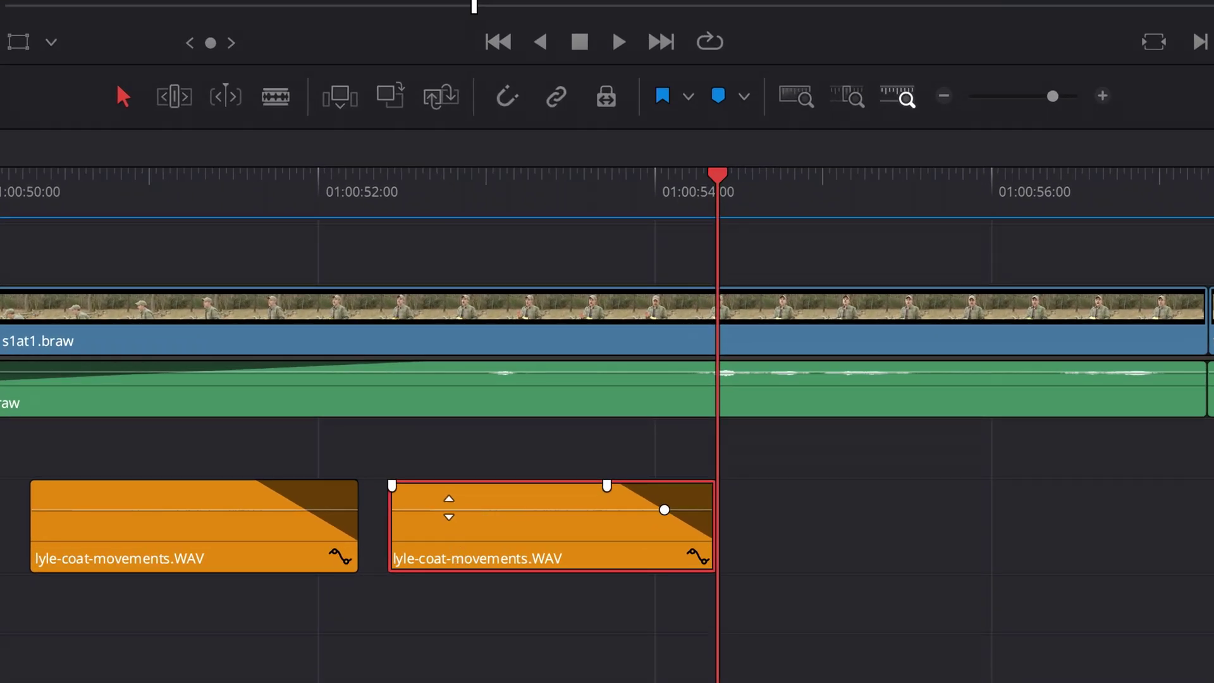
{"action": "left_click", "coordinate": [445, 510], "text": "alt"}
{"action": "left_click", "coordinate": [521, 510], "text": "alt"}
{"action": "left_click", "coordinate": [583, 509], "text": "alt"}
{"action": "mouse_move", "coordinate": [521, 510]}
{"action": "left_mouse_down"}
{"action": "mouse_move", "coordinate": [518, 531]}
{"action": "mouse_move", "coordinate": [515, 507]}
{"action": "mouse_move", "coordinate": [482, 507]}
{"action": "mouse_move", "coordinate": [544, 509]}
{"action": "mouse_move", "coordinate": [507, 511]}
{"action": "left_mouse_up"}
{"action": "left_click", "coordinate": [583, 511]}
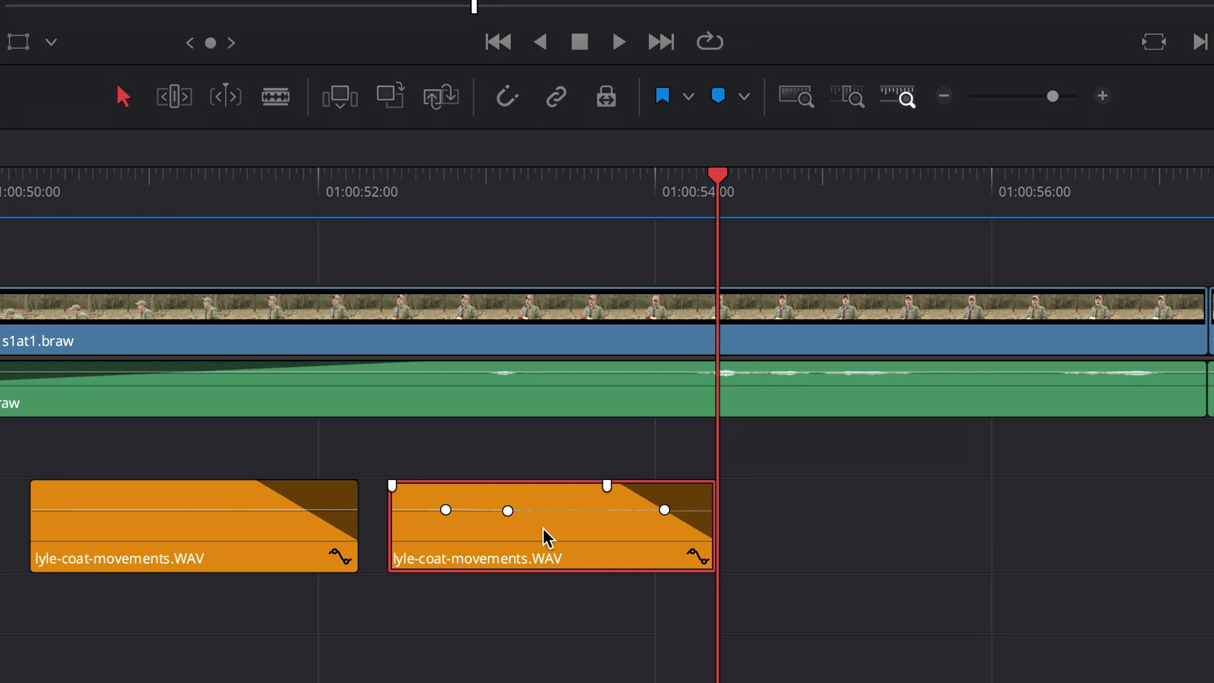
- Add a volume keyframe to the Footsteps Running on Grass clip at 01:01:34:20, then zoom out fully
{"action": "key", "text": "ctrl+minus"}
{"action": "key", "text": "ctrl+minus"}
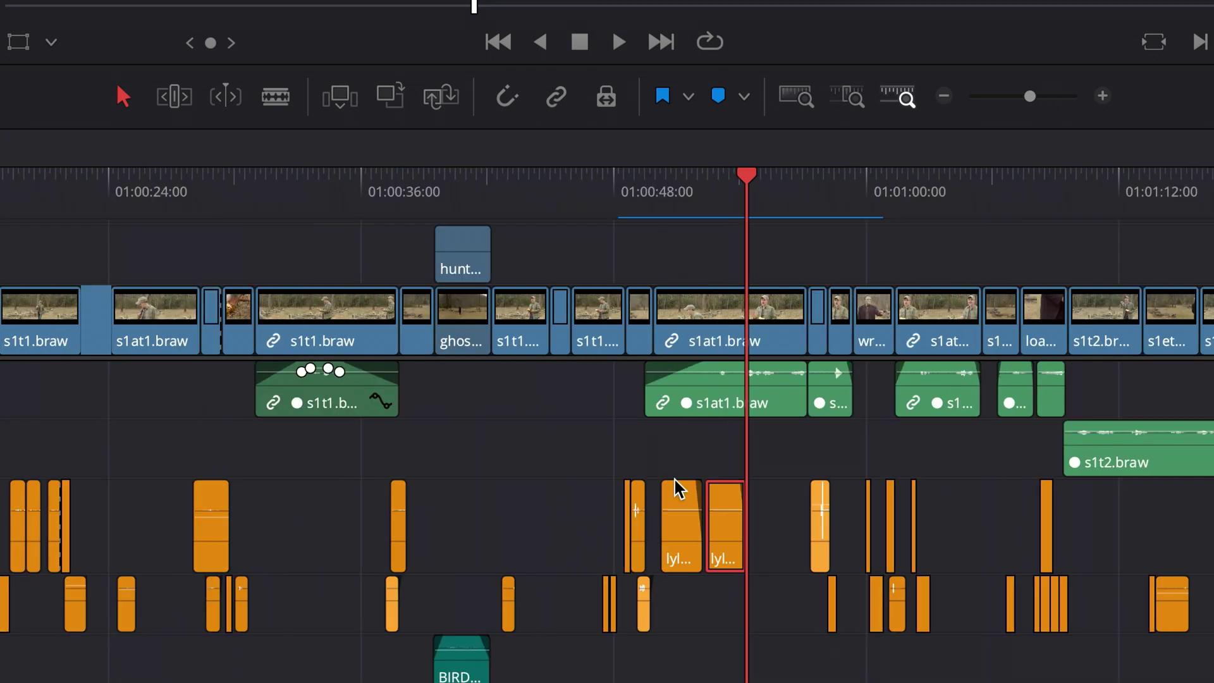
{"action": "scroll", "coordinate": [544, 534], "scroll_direction": "down", "scroll_amount": 1}
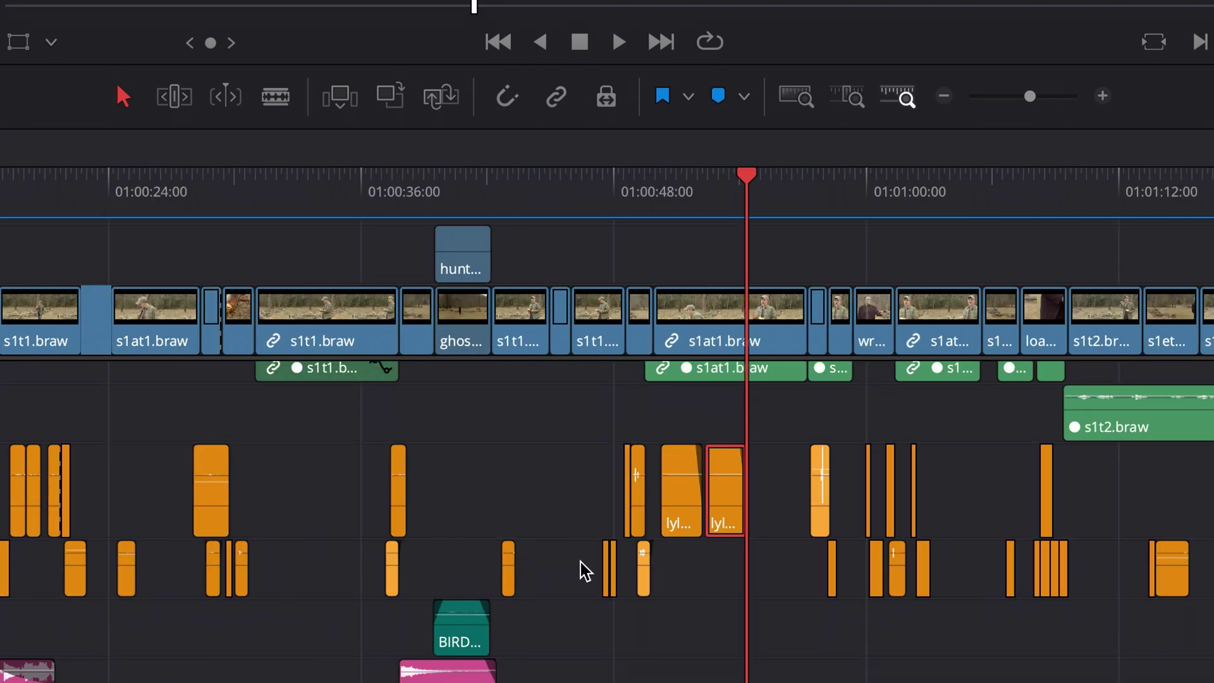
{"action": "scroll", "coordinate": [585, 569], "scroll_direction": "right", "scroll_amount": 10}
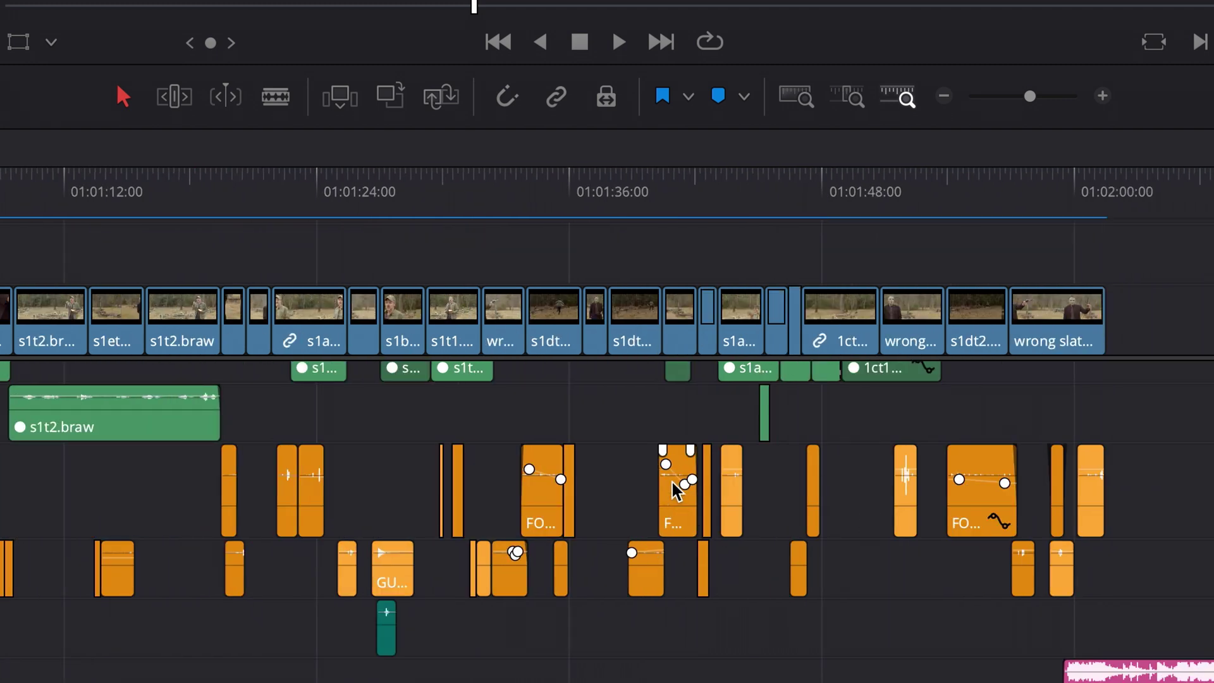
{"action": "left_click", "coordinate": [677, 206]}
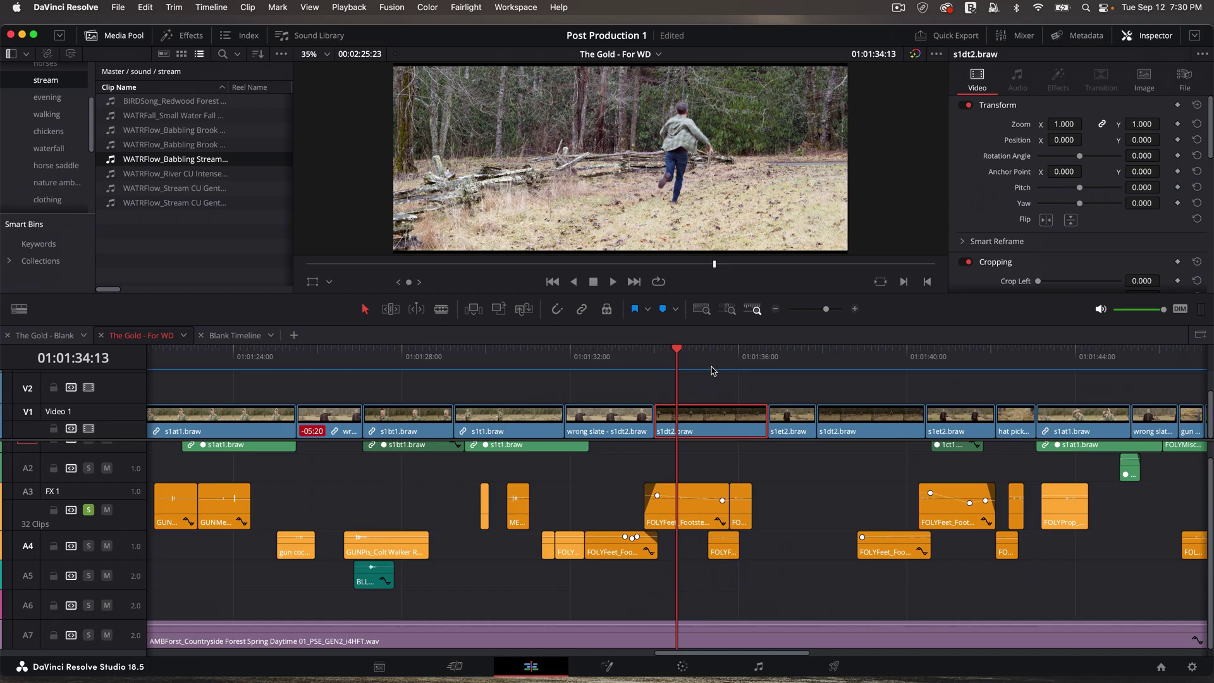
{"action": "key", "text": "super+equal"}
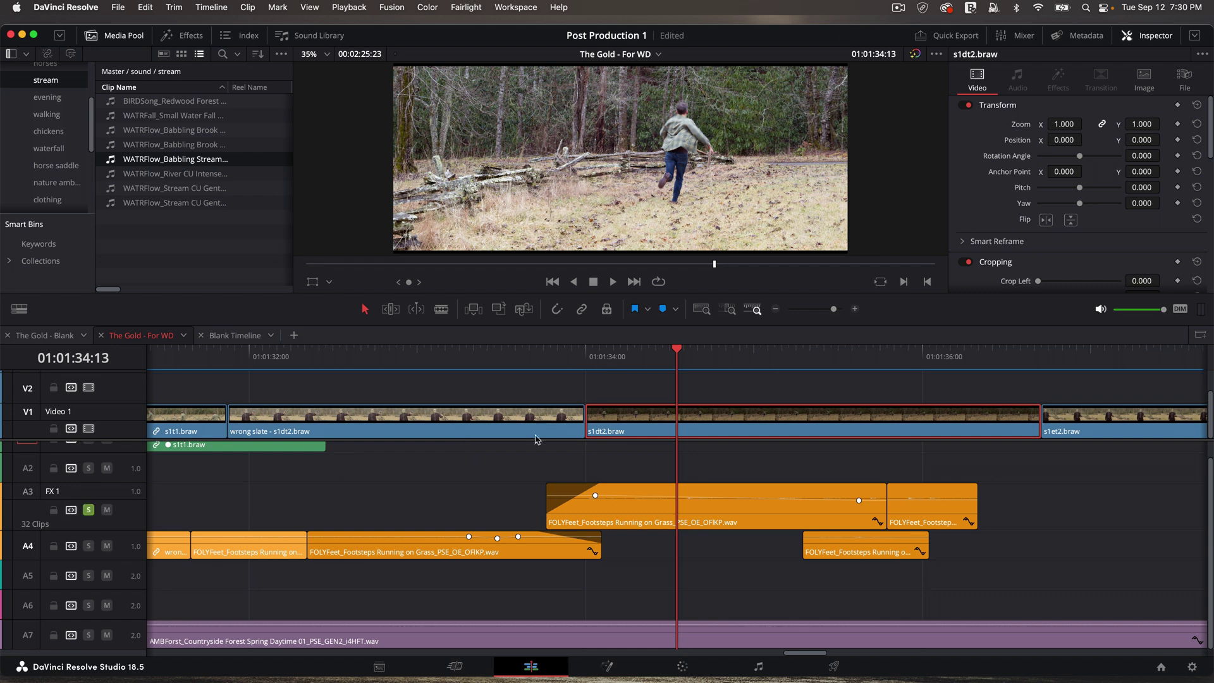
{"action": "left_click_drag", "start_coordinate": [516, 365], "coordinate": [852, 397]}
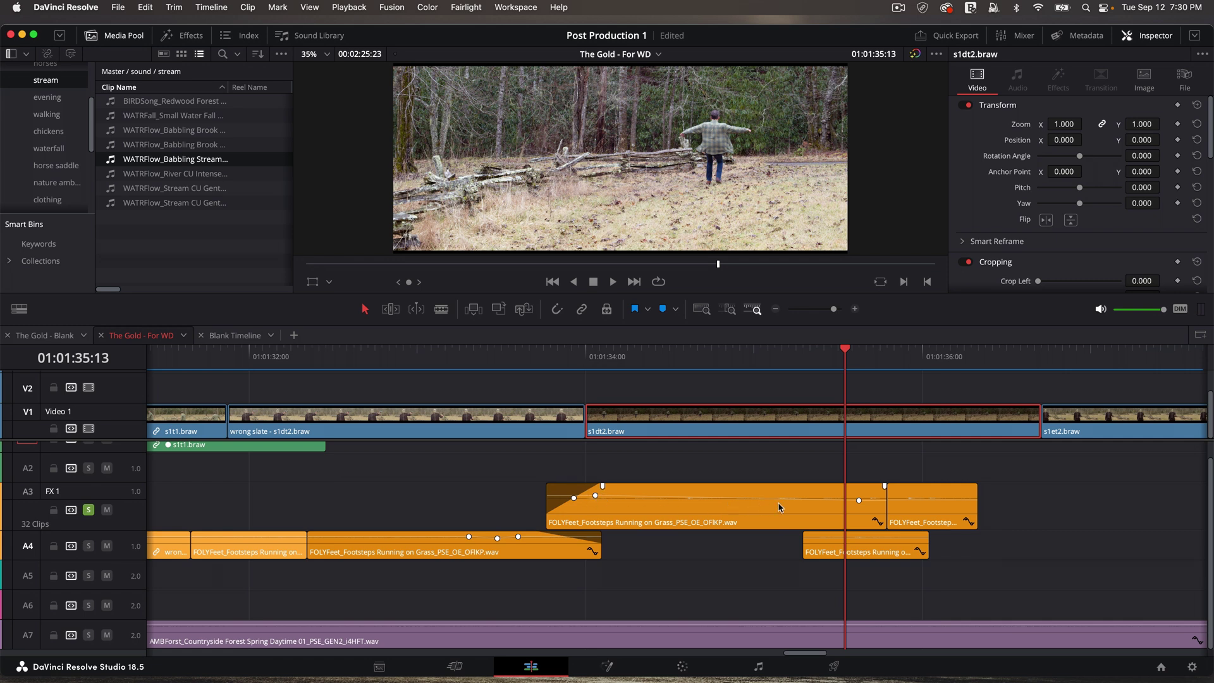
{"action": "left_click", "coordinate": [858, 500], "text": "alt"}
{"action": "key", "text": "shift+Right"}
{"action": "key", "text": "shift+Right"}
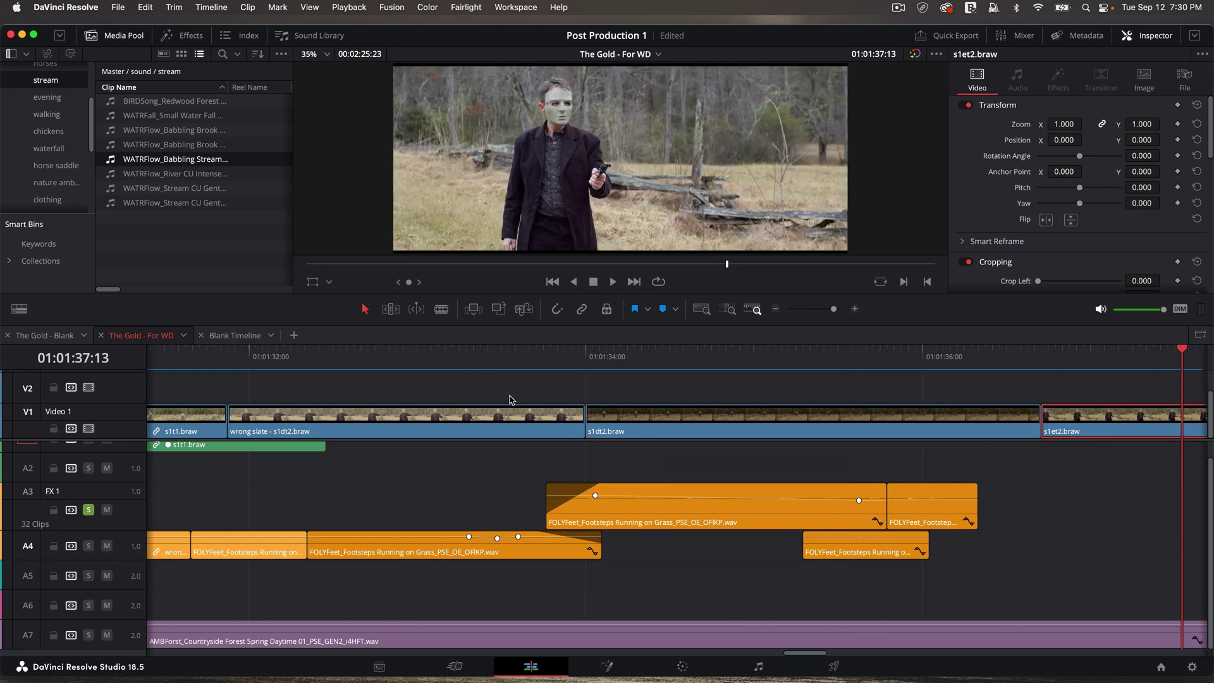
{"action": "key", "text": "super+minus"}
{"action": "scroll", "coordinate": [776, 503], "scroll_direction": "up", "scroll_amount": 1}
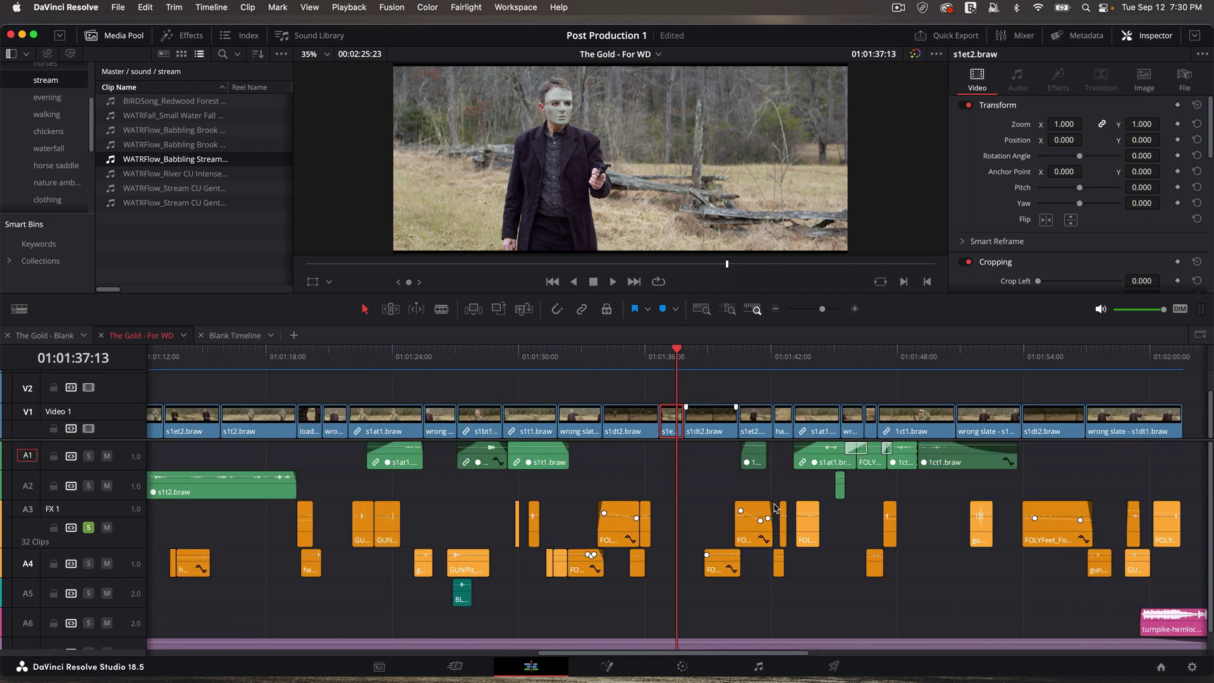
{"action": "scroll", "coordinate": [797, 509], "scroll_direction": "right", "scroll_amount": 5}
{"action": "key", "text": "super+minus"}
{"action": "key", "text": "super+minus"}
{"action": "key", "text": "super+minus"}
- Keyframe the second GUNMech_44 Magnum clip's volume on A3, boosting one point to 12.68 dB
{"action": "left_click", "coordinate": [532, 446]}
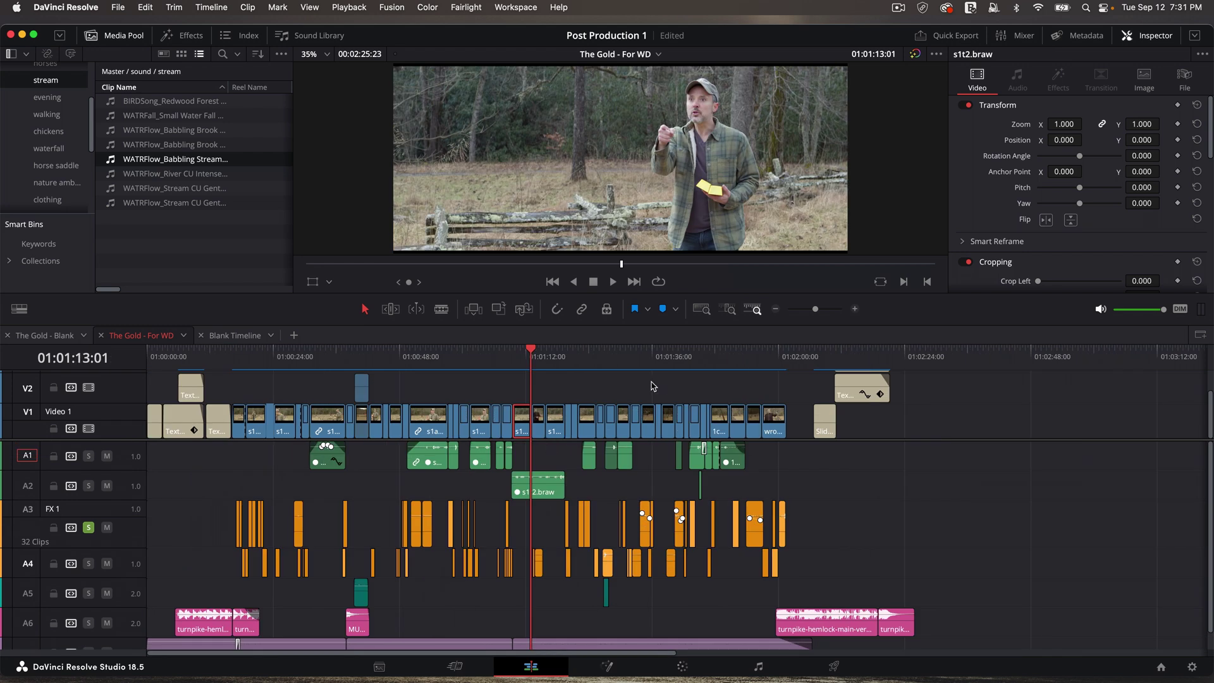
{"action": "left_click", "coordinate": [586, 361]}
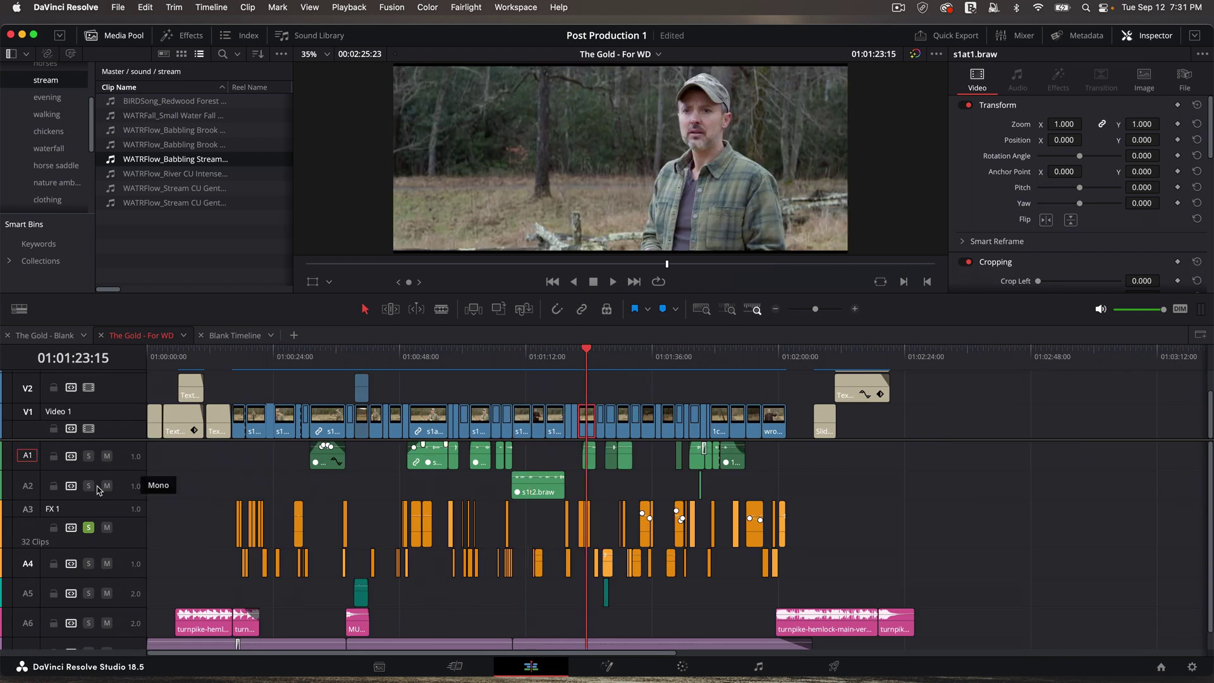
{"action": "scroll", "coordinate": [203, 524], "scroll_direction": "down", "scroll_amount": 1}
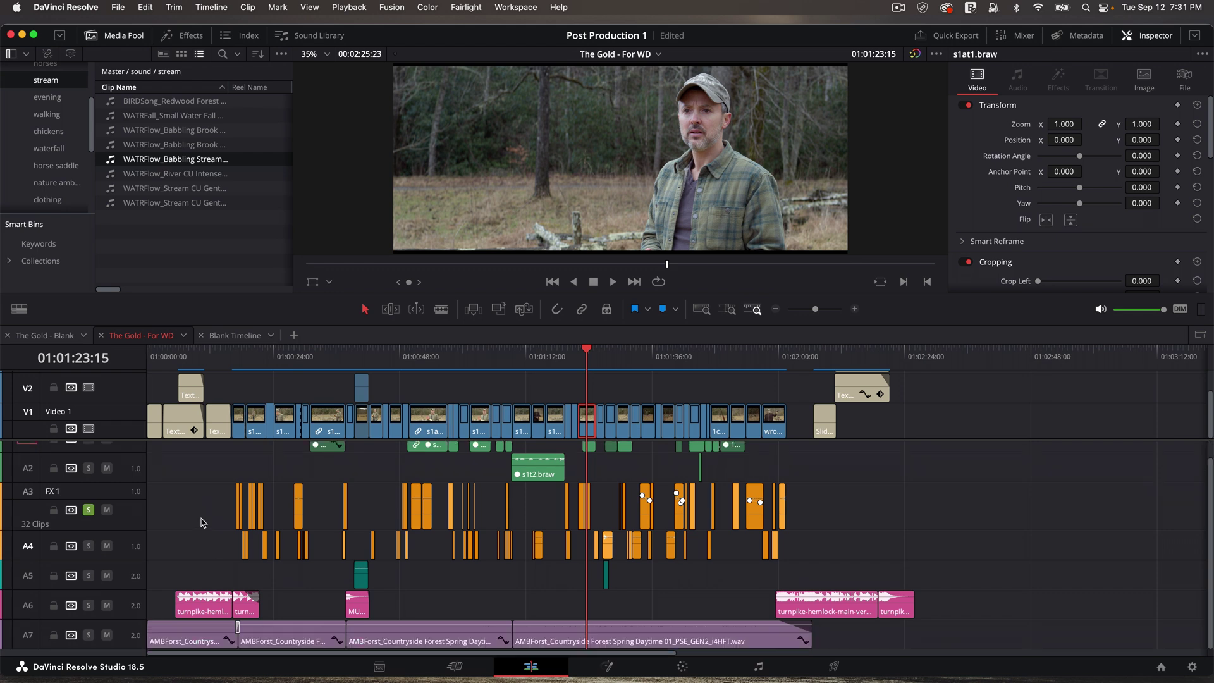
{"action": "scroll", "coordinate": [133, 535], "scroll_direction": "up", "scroll_amount": 1}
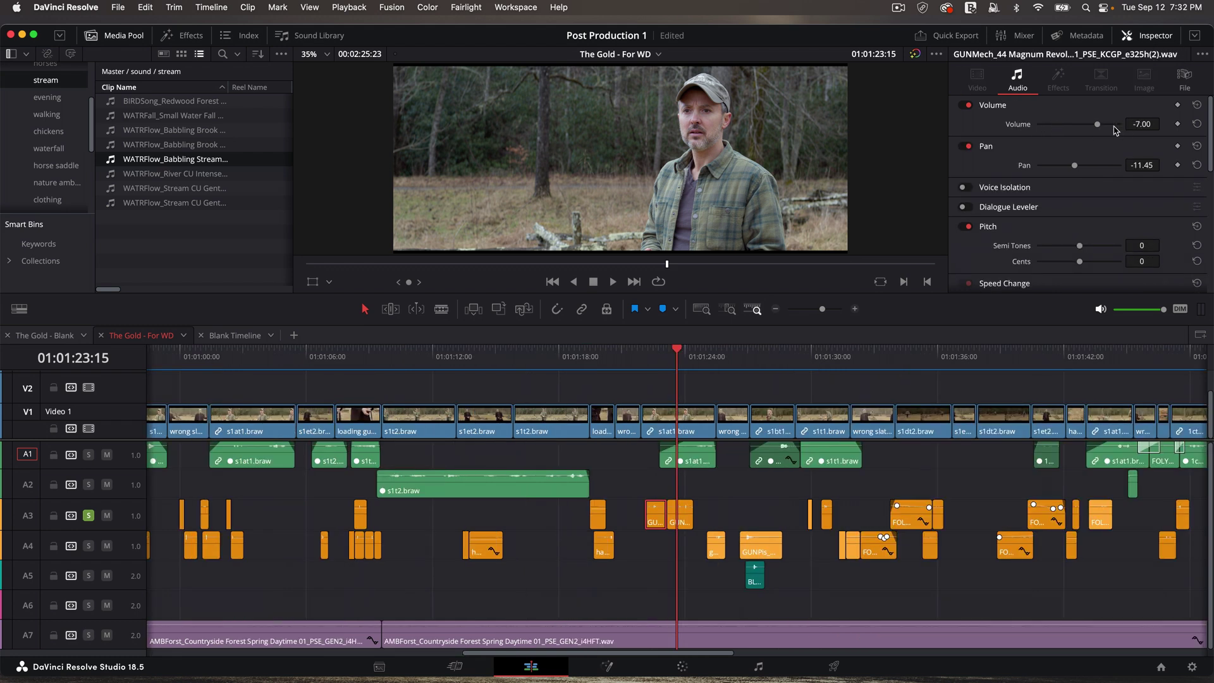
{"action": "key", "text": "super+equal"}
{"action": "left_click", "coordinate": [659, 541]}
{"action": "left_click", "coordinate": [662, 541], "text": "alt"}
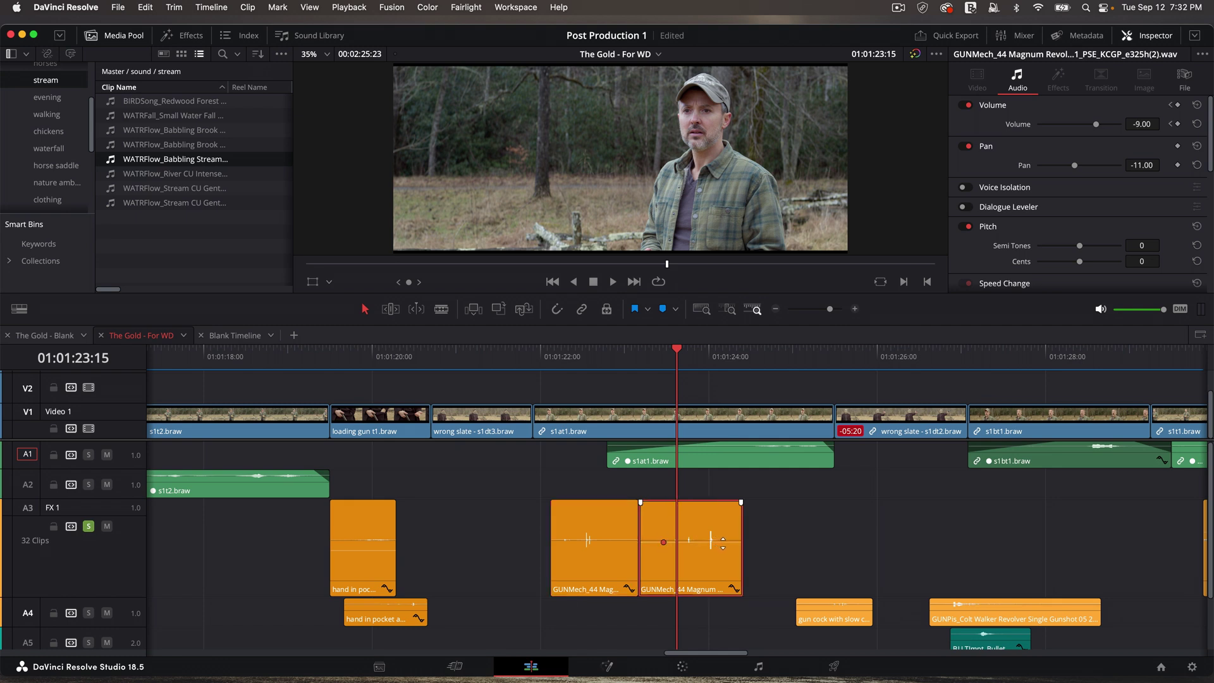
{"action": "left_click", "coordinate": [725, 541], "text": "alt"}
{"action": "left_click_drag", "start_coordinate": [690, 542], "coordinate": [691, 518]}
{"action": "left_click", "coordinate": [740, 606]}
{"action": "key", "text": "shift+z"}
{"action": "left_click", "coordinate": [619, 349]}
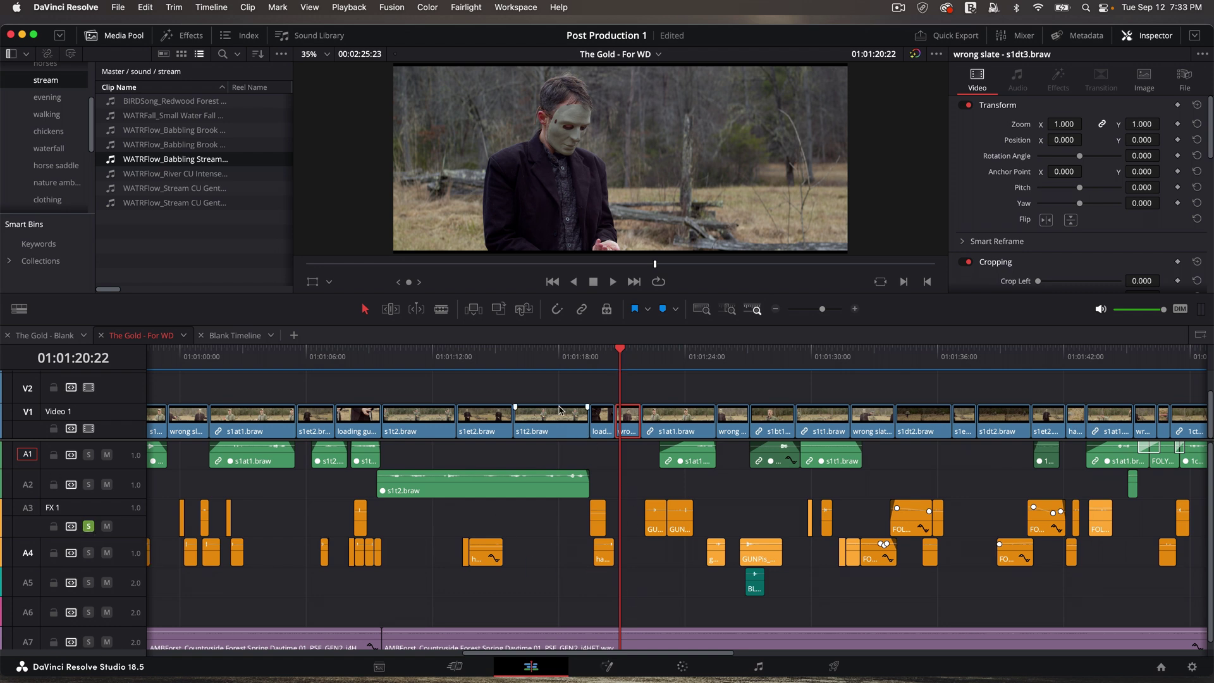
- Preview s7rt5.braw from the reckoning bin in dual viewers beside The Gold timeline
{"action": "left_click", "coordinate": [657, 387]}
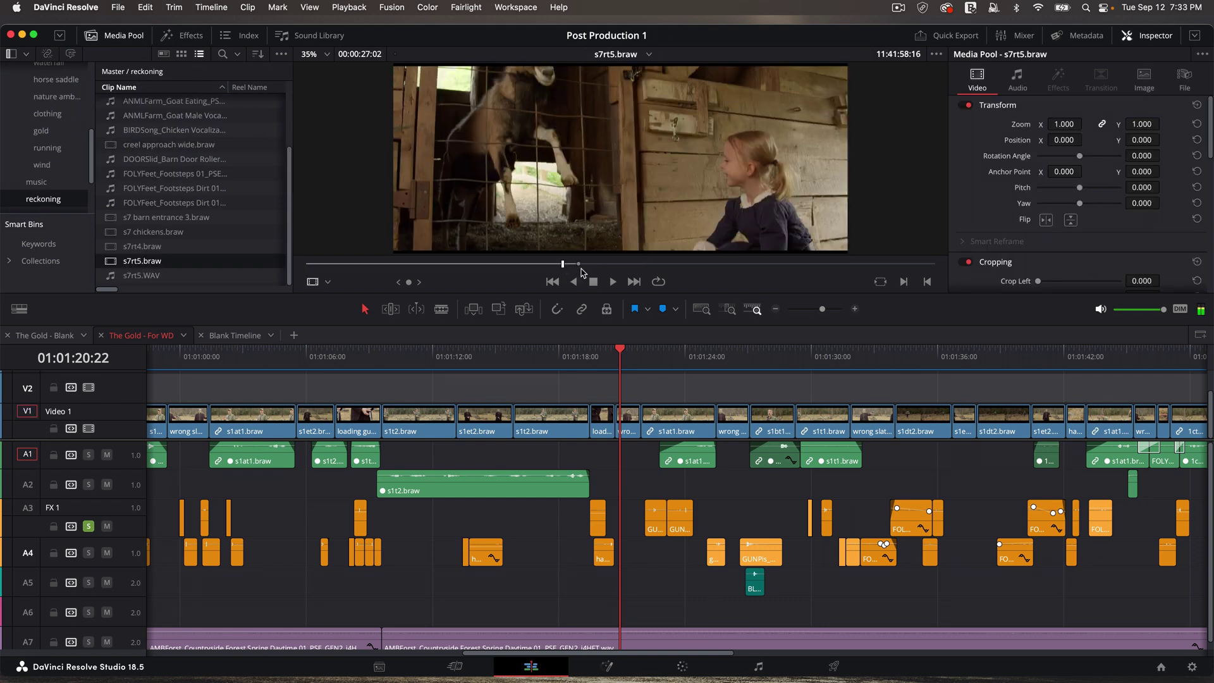
{"action": "left_click", "coordinate": [588, 264]}
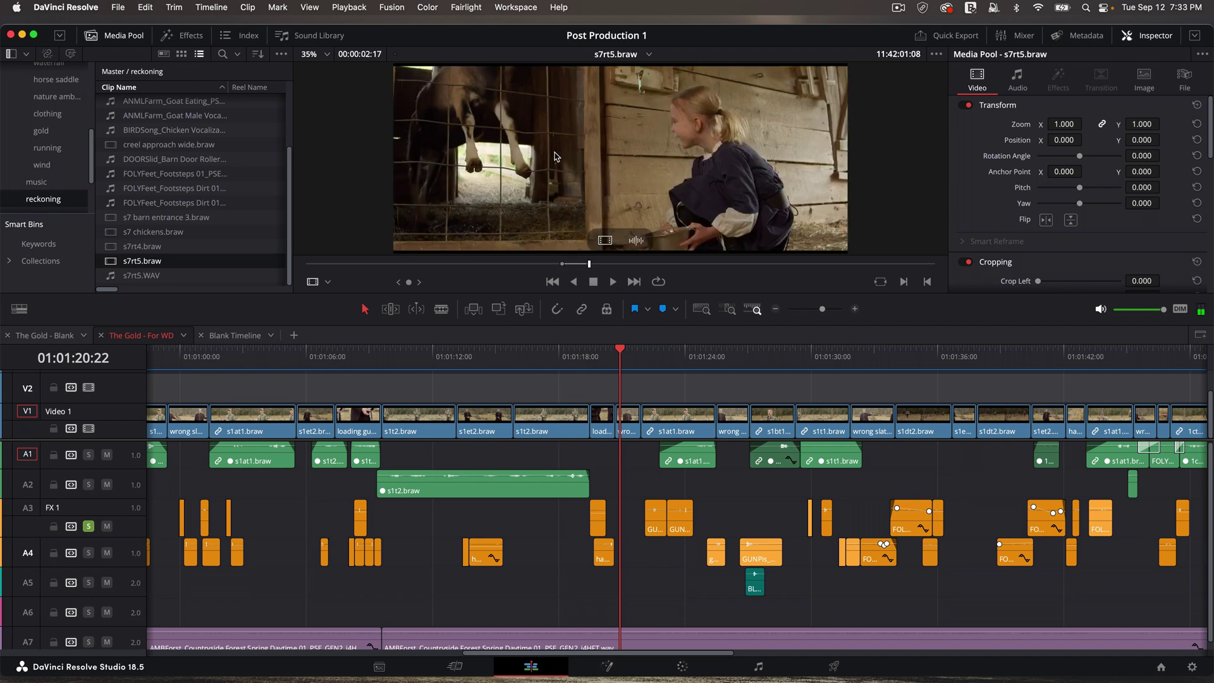
{"action": "left_click_drag", "start_coordinate": [556, 156], "coordinate": [616, 393]}
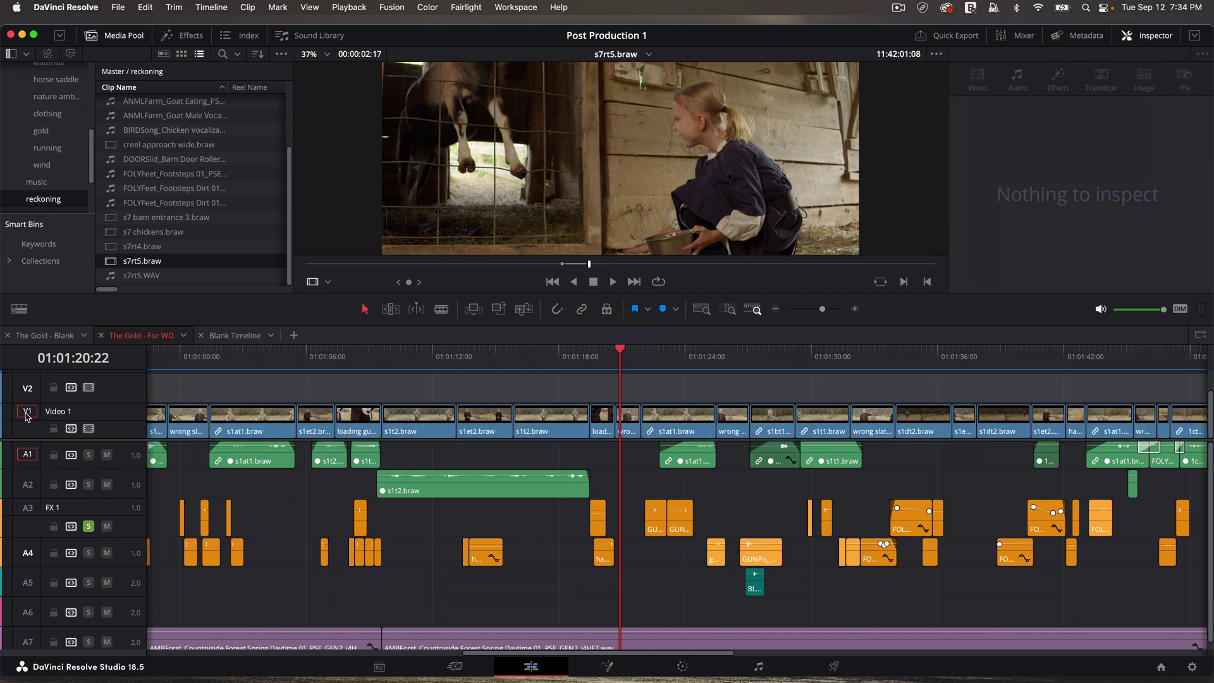
{"action": "left_click", "coordinate": [28, 415]}
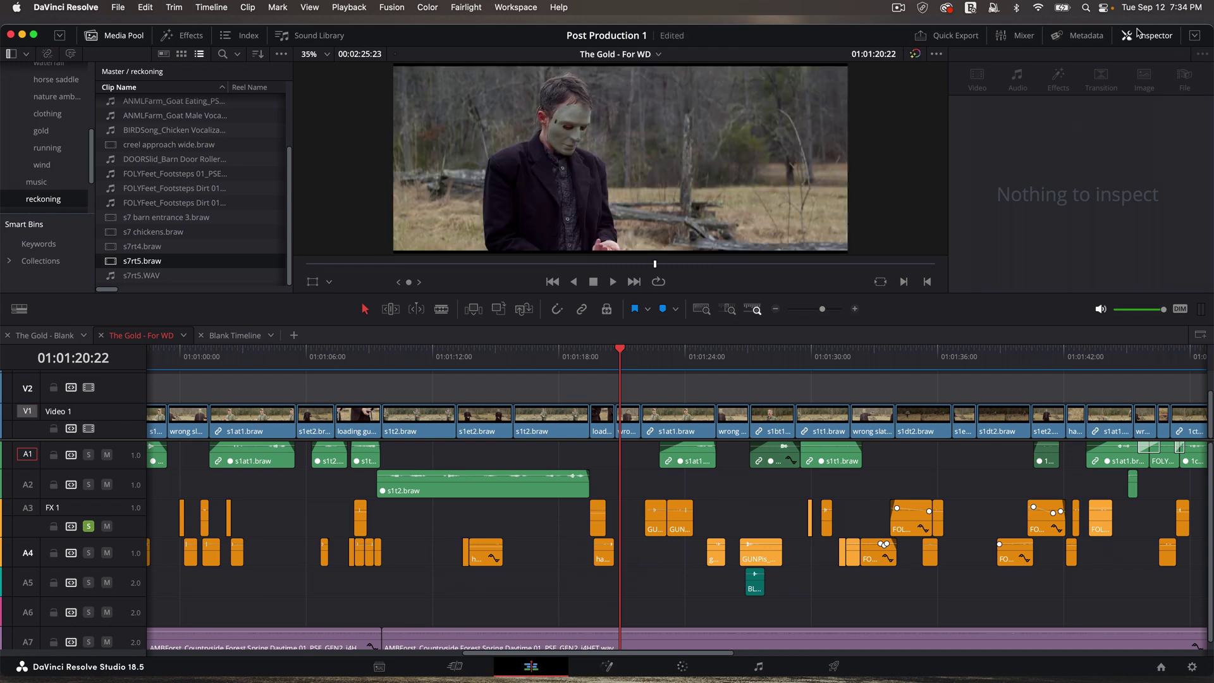
{"action": "left_click", "coordinate": [1157, 36]}
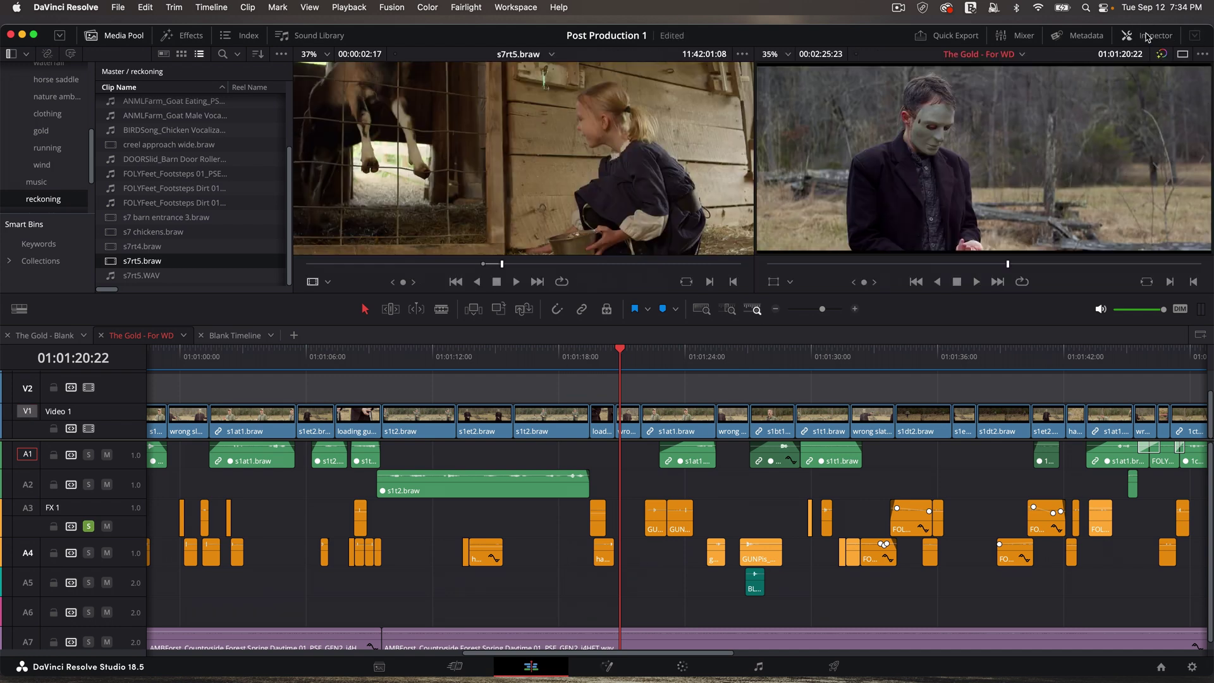